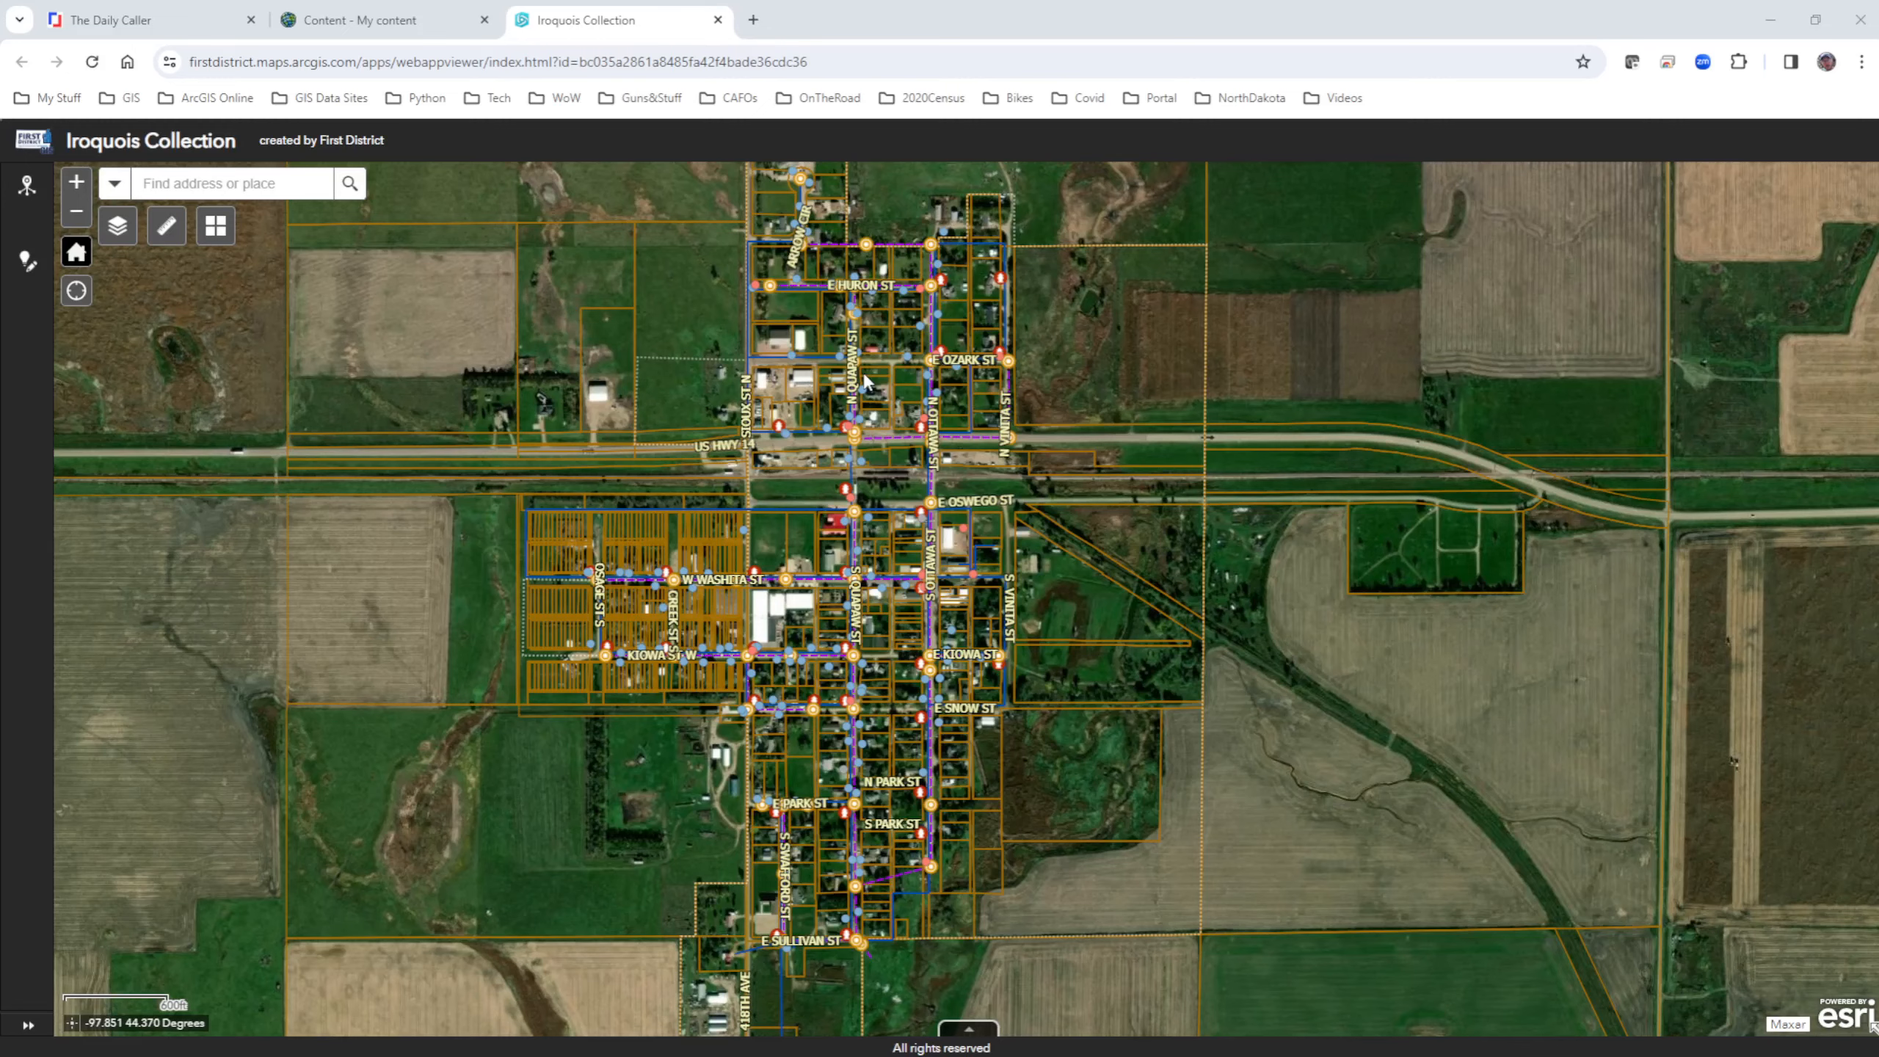
# Step: Zoom to the west end of E Neosho St and examine the legend symbols of the water, sewer, city limits, hydrant, manhole and shut-off valve layers
pyautogui.scroll(3, 833, 441)
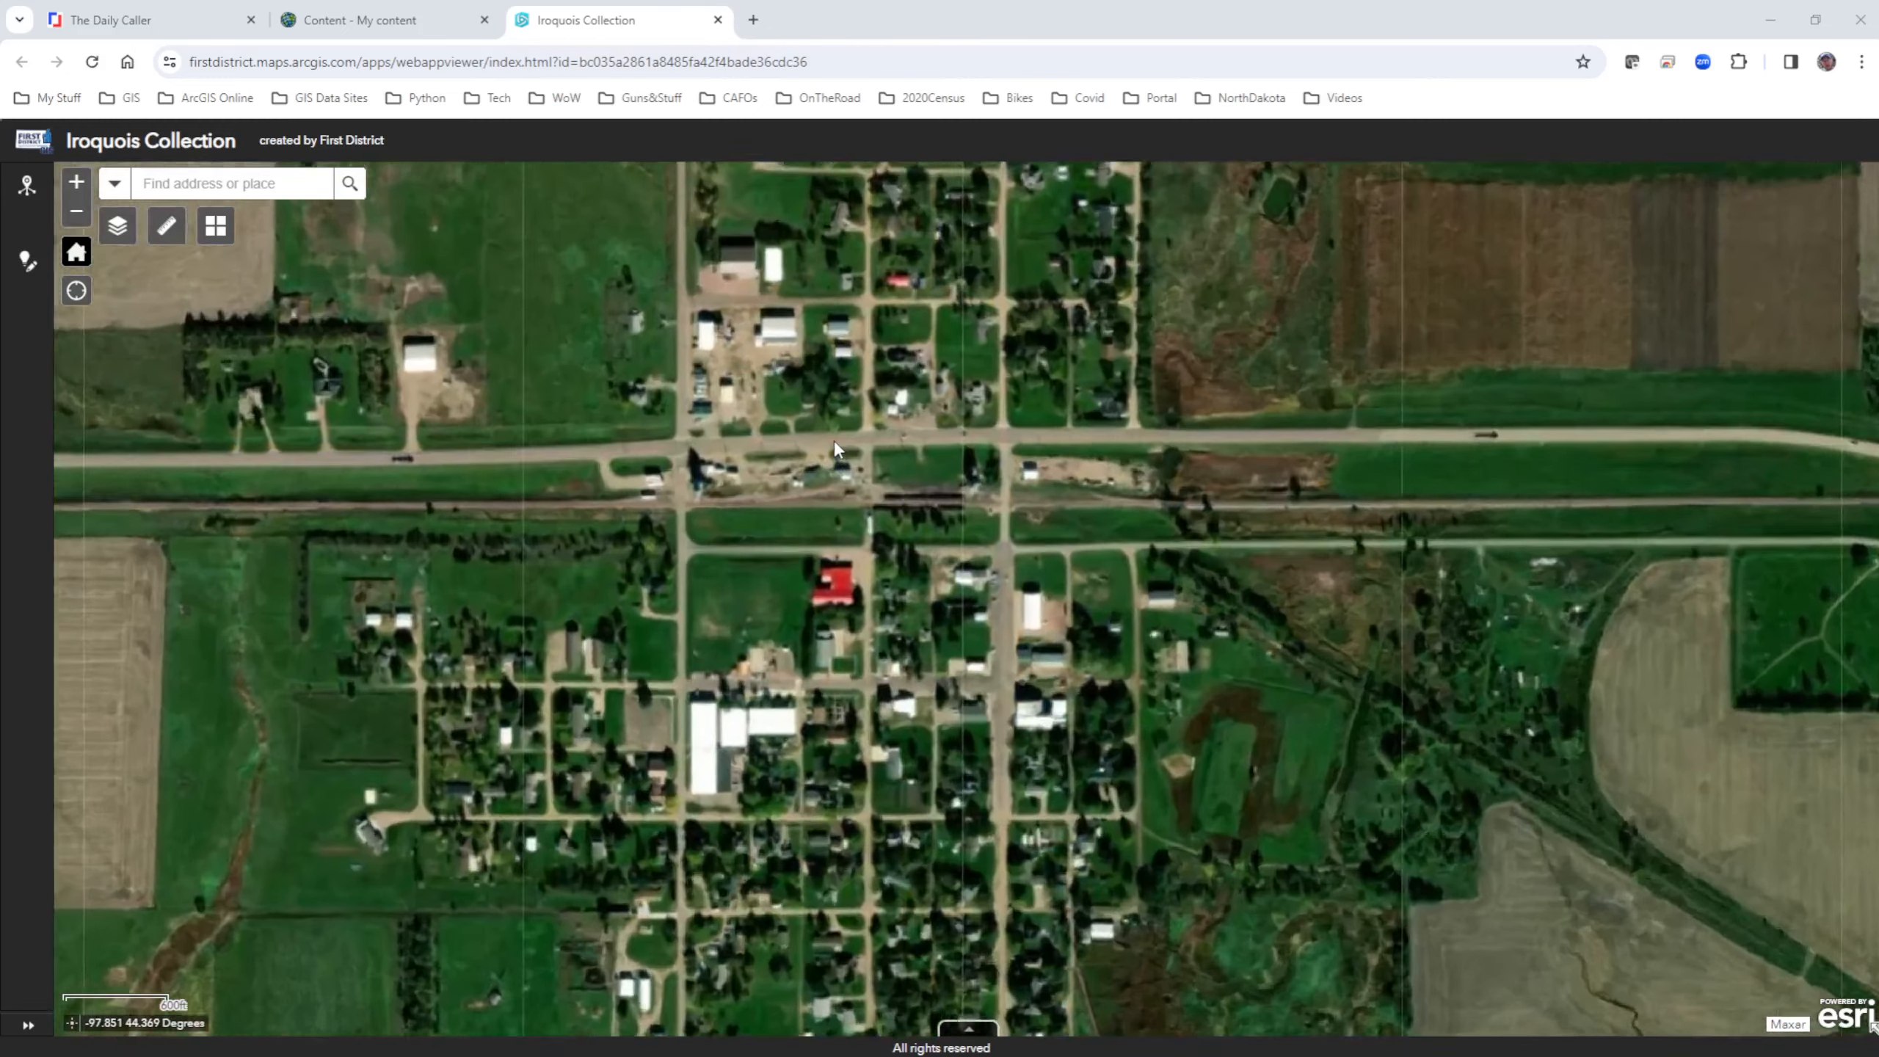
pyautogui.scroll(1, 800, 421)
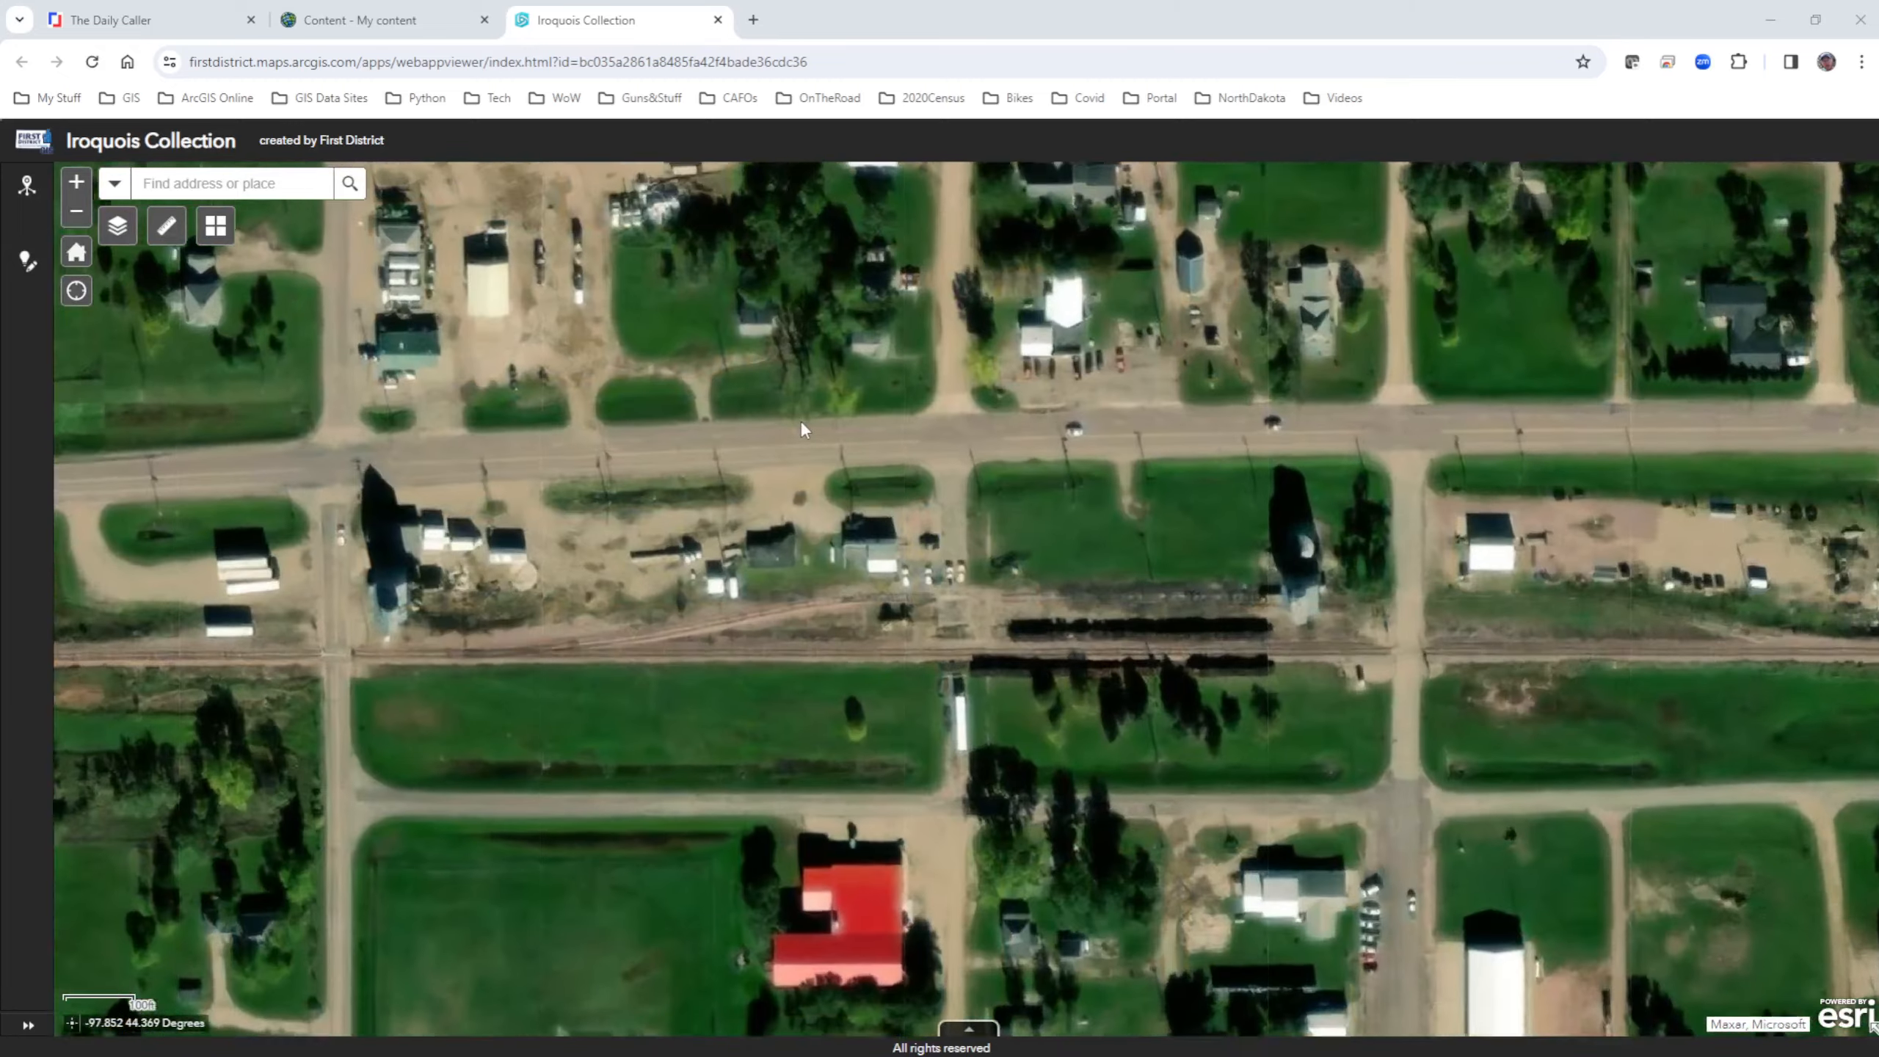
pyautogui.moveTo(703, 457); pyautogui.dragTo(909, 490)
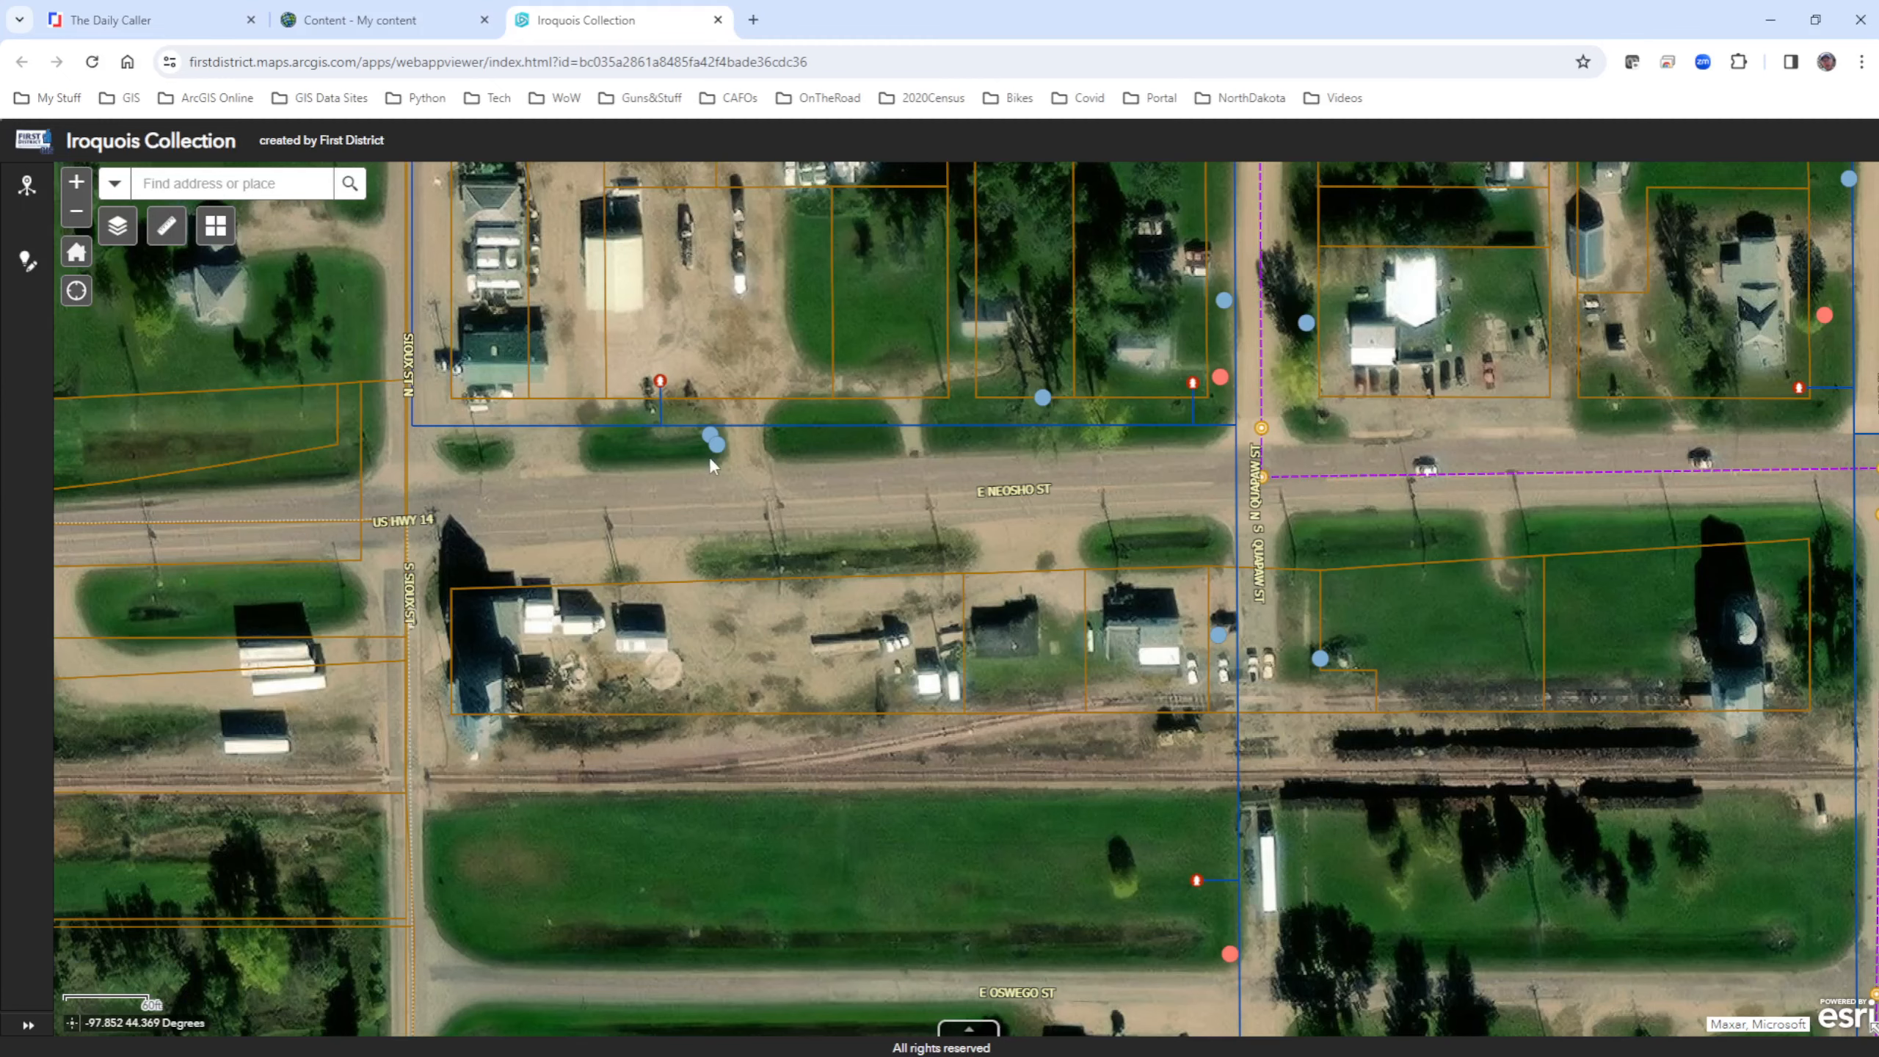
pyautogui.scroll(1, 709, 455)
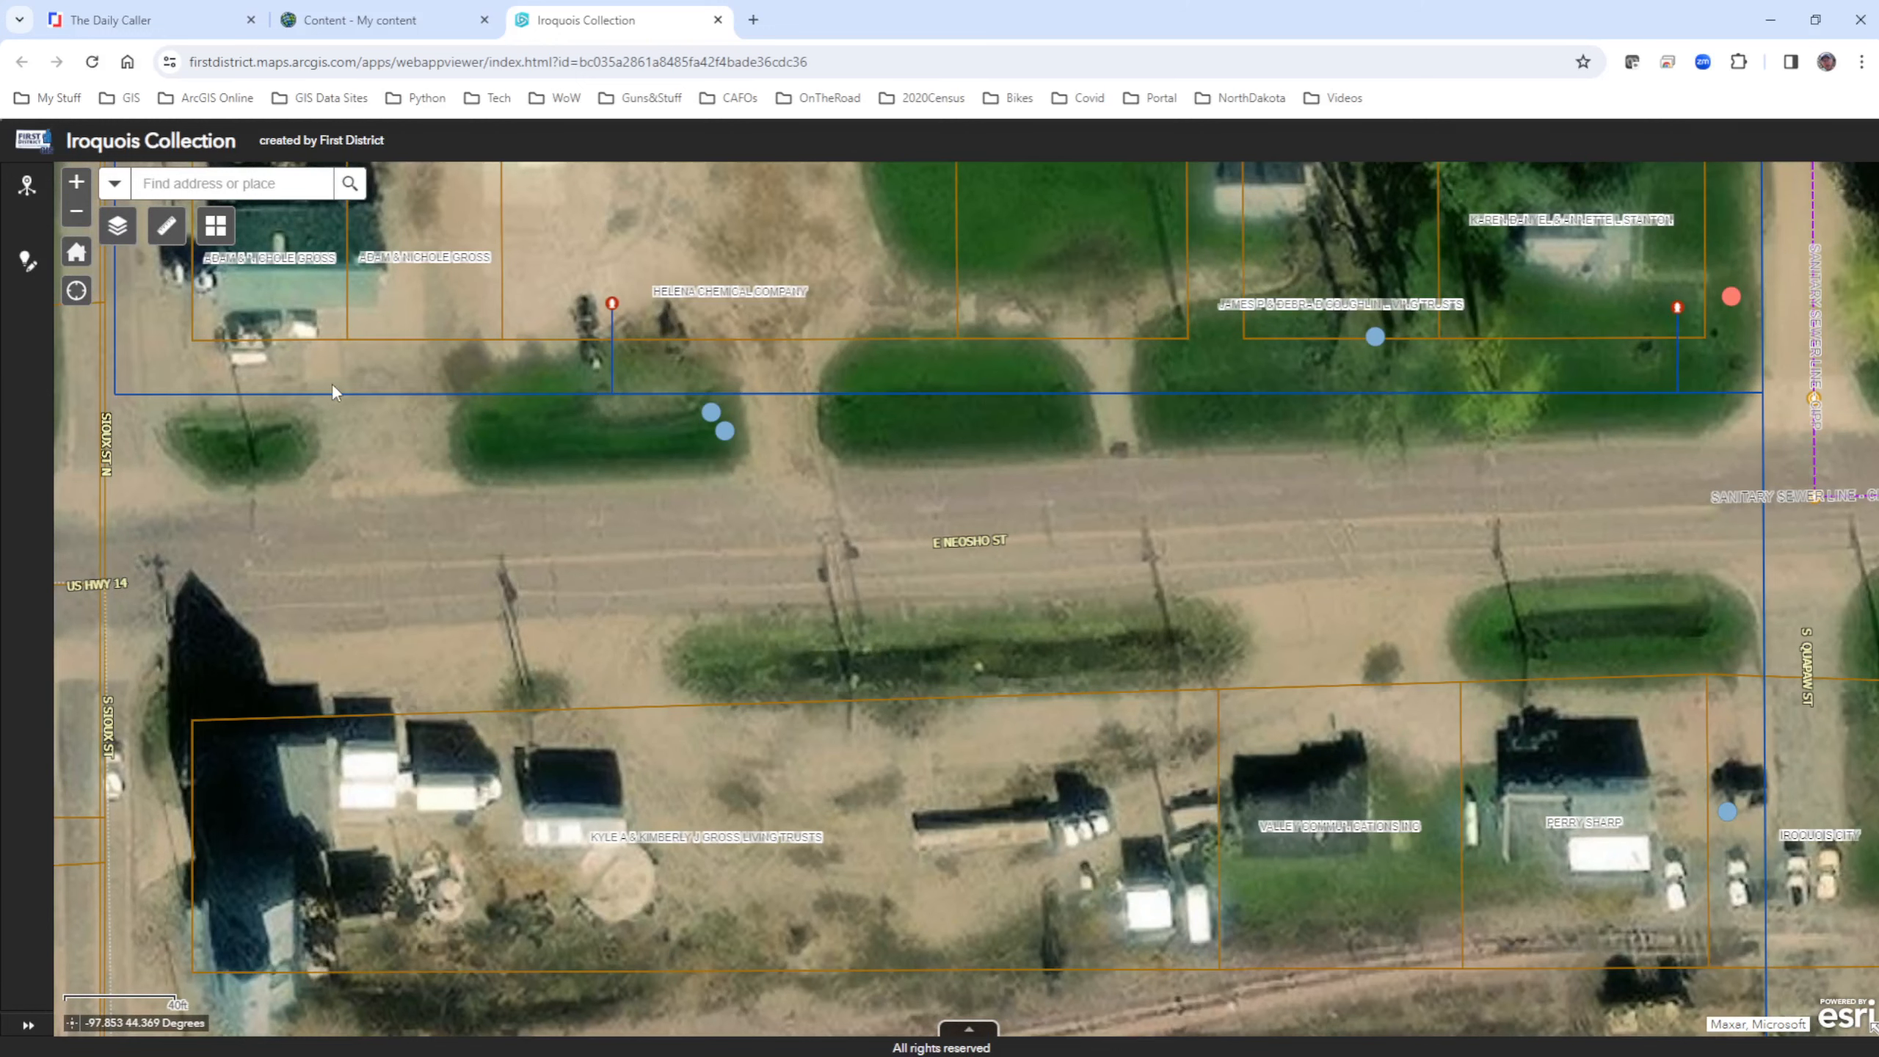
pyautogui.click(117, 227)
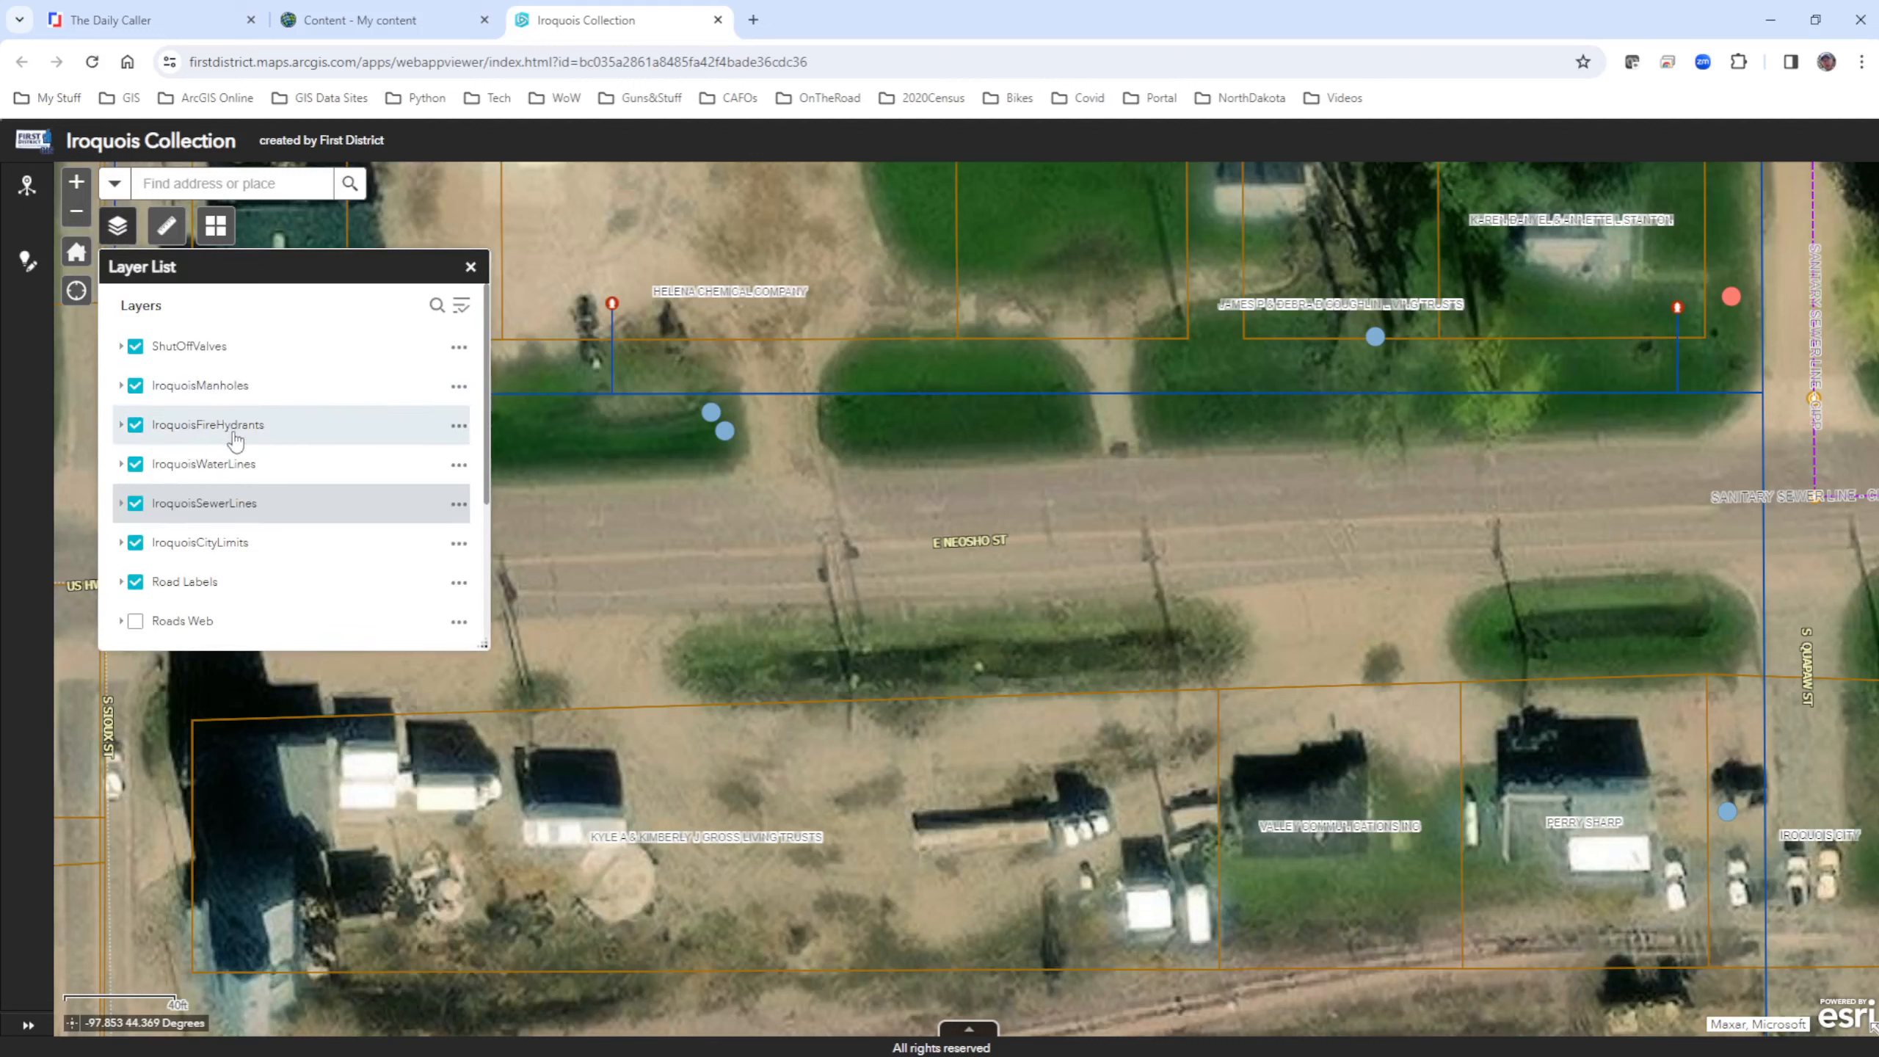
pyautogui.click(121, 465)
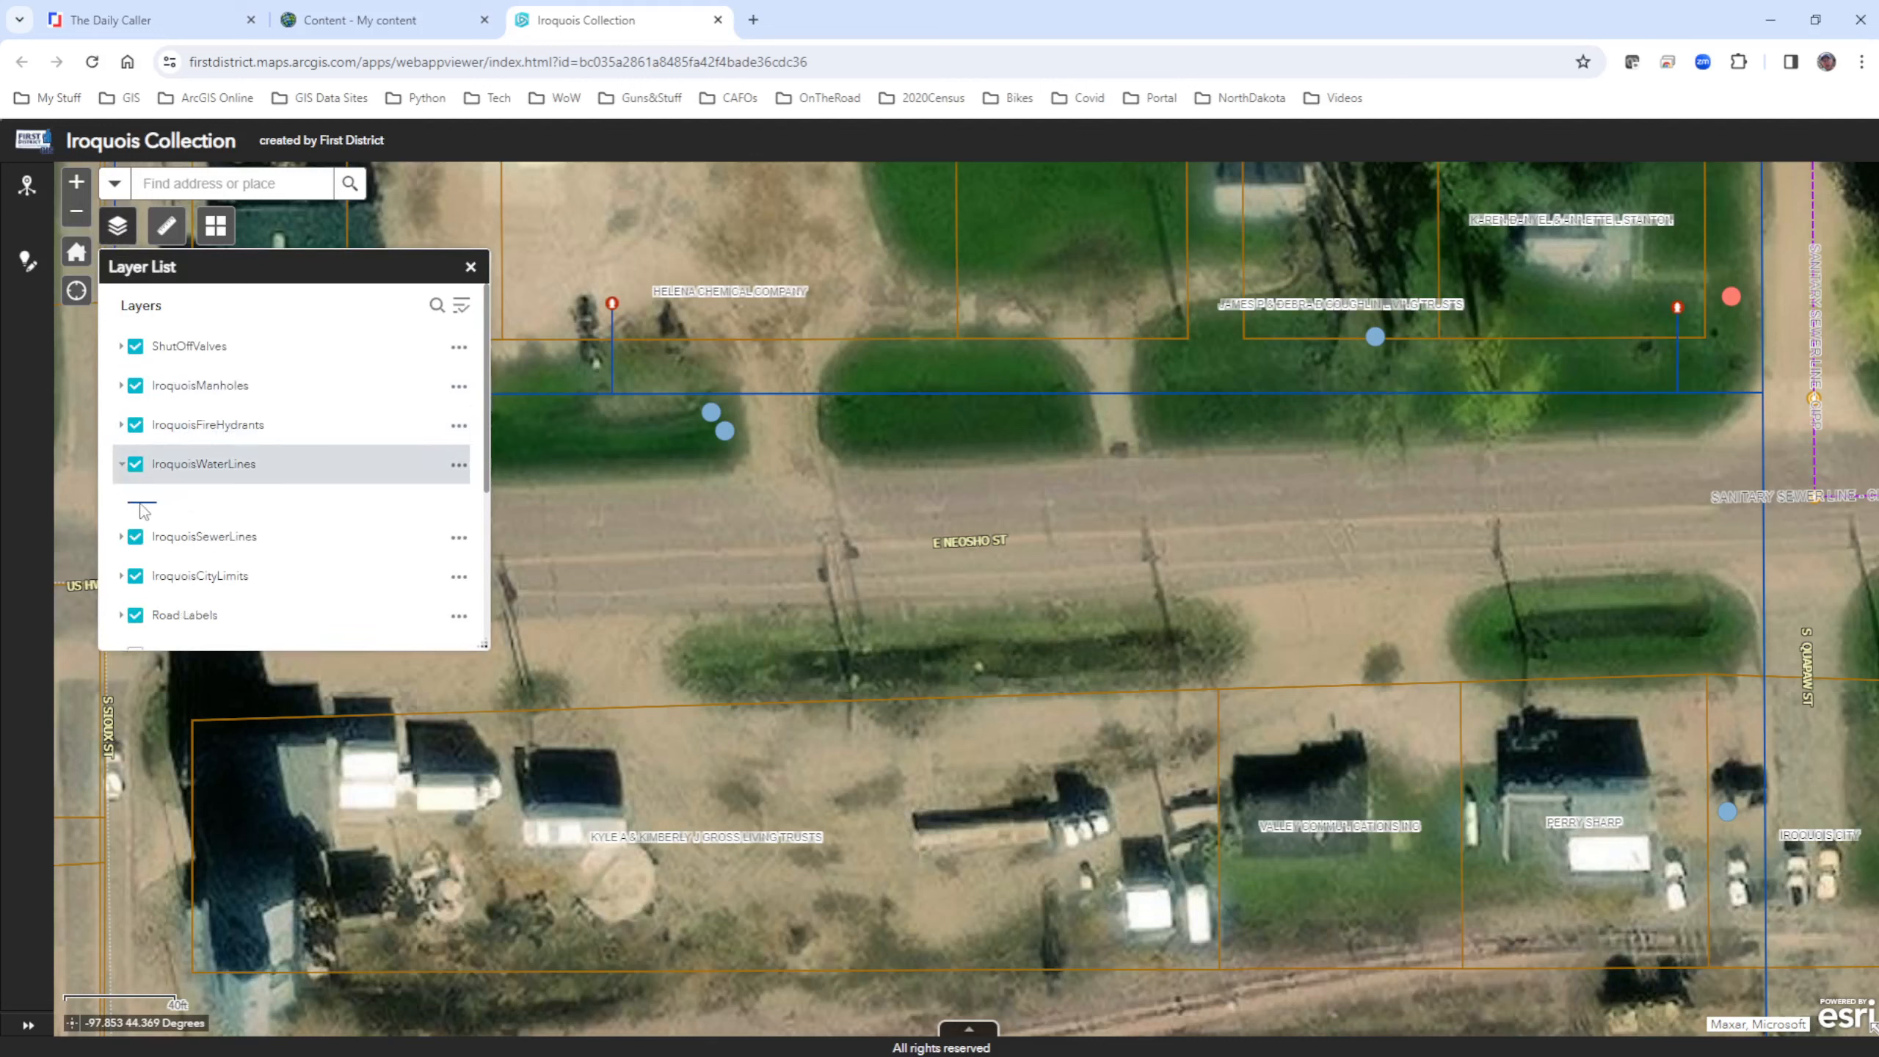
pyautogui.click(120, 538)
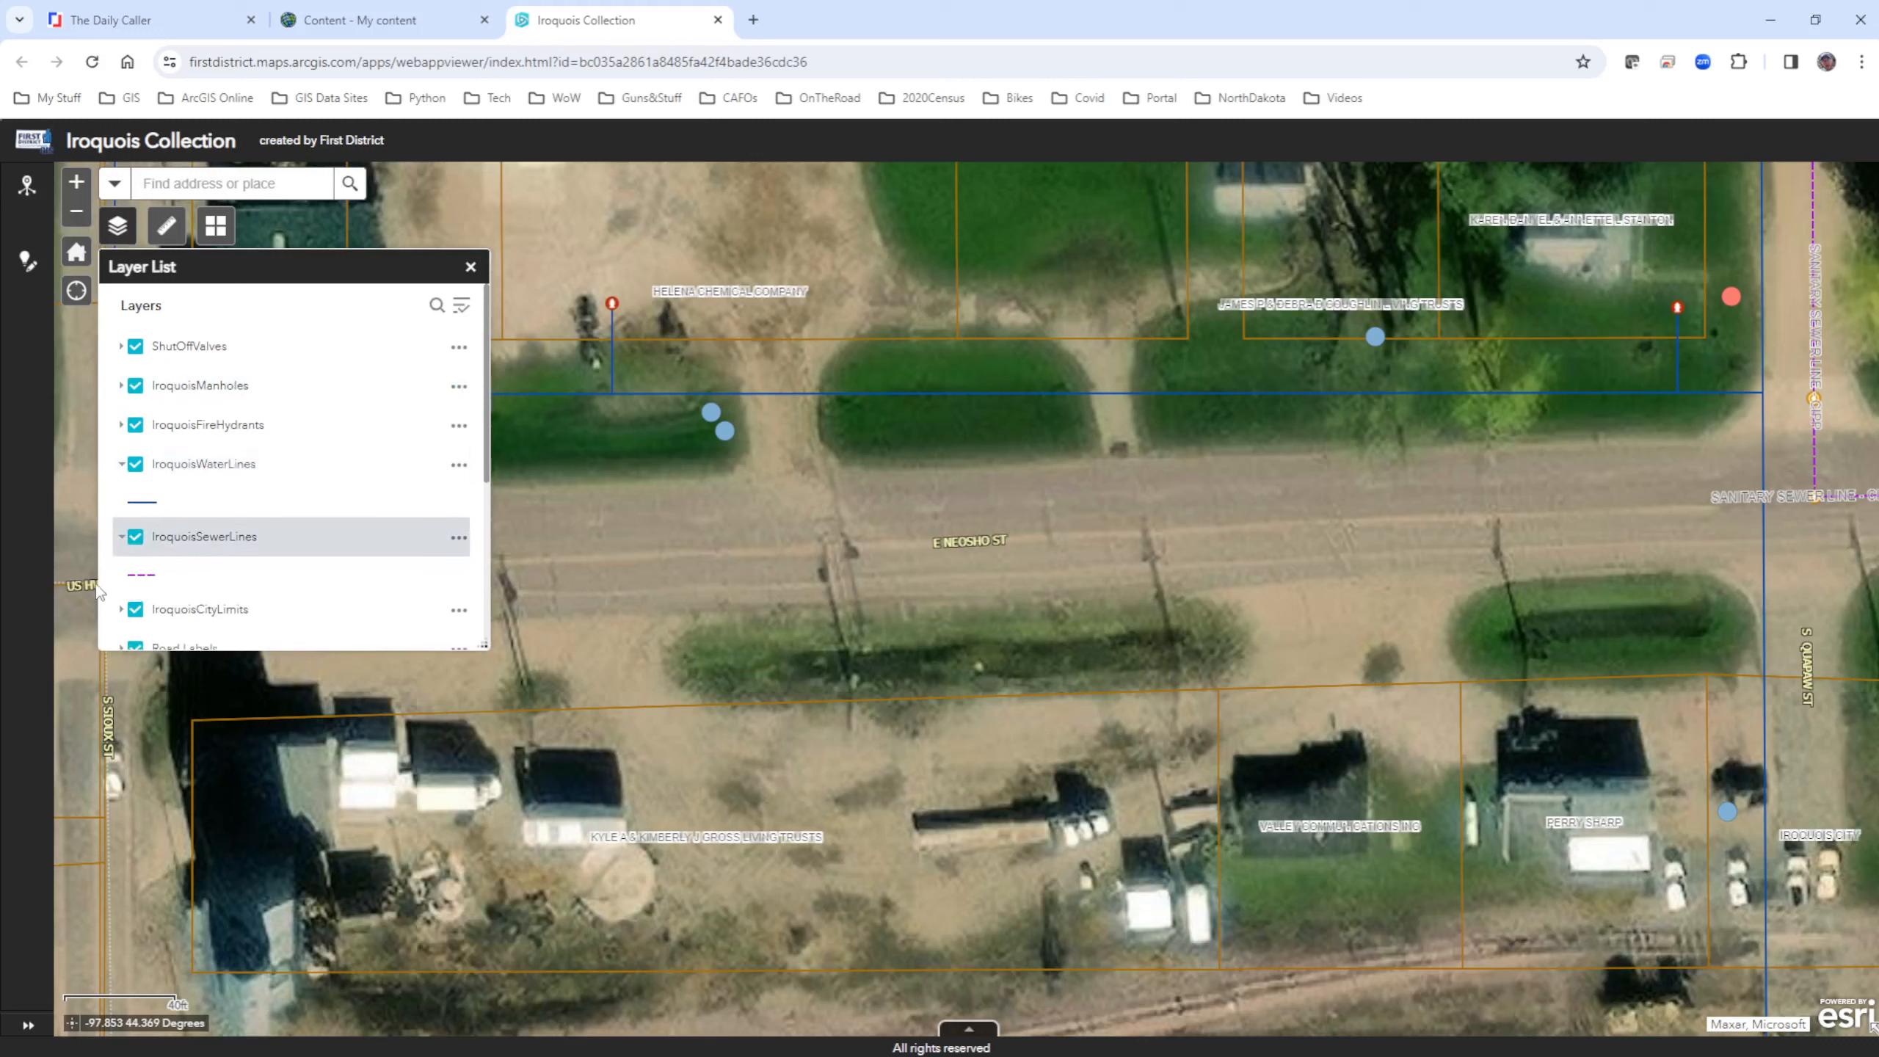
pyautogui.click(119, 612)
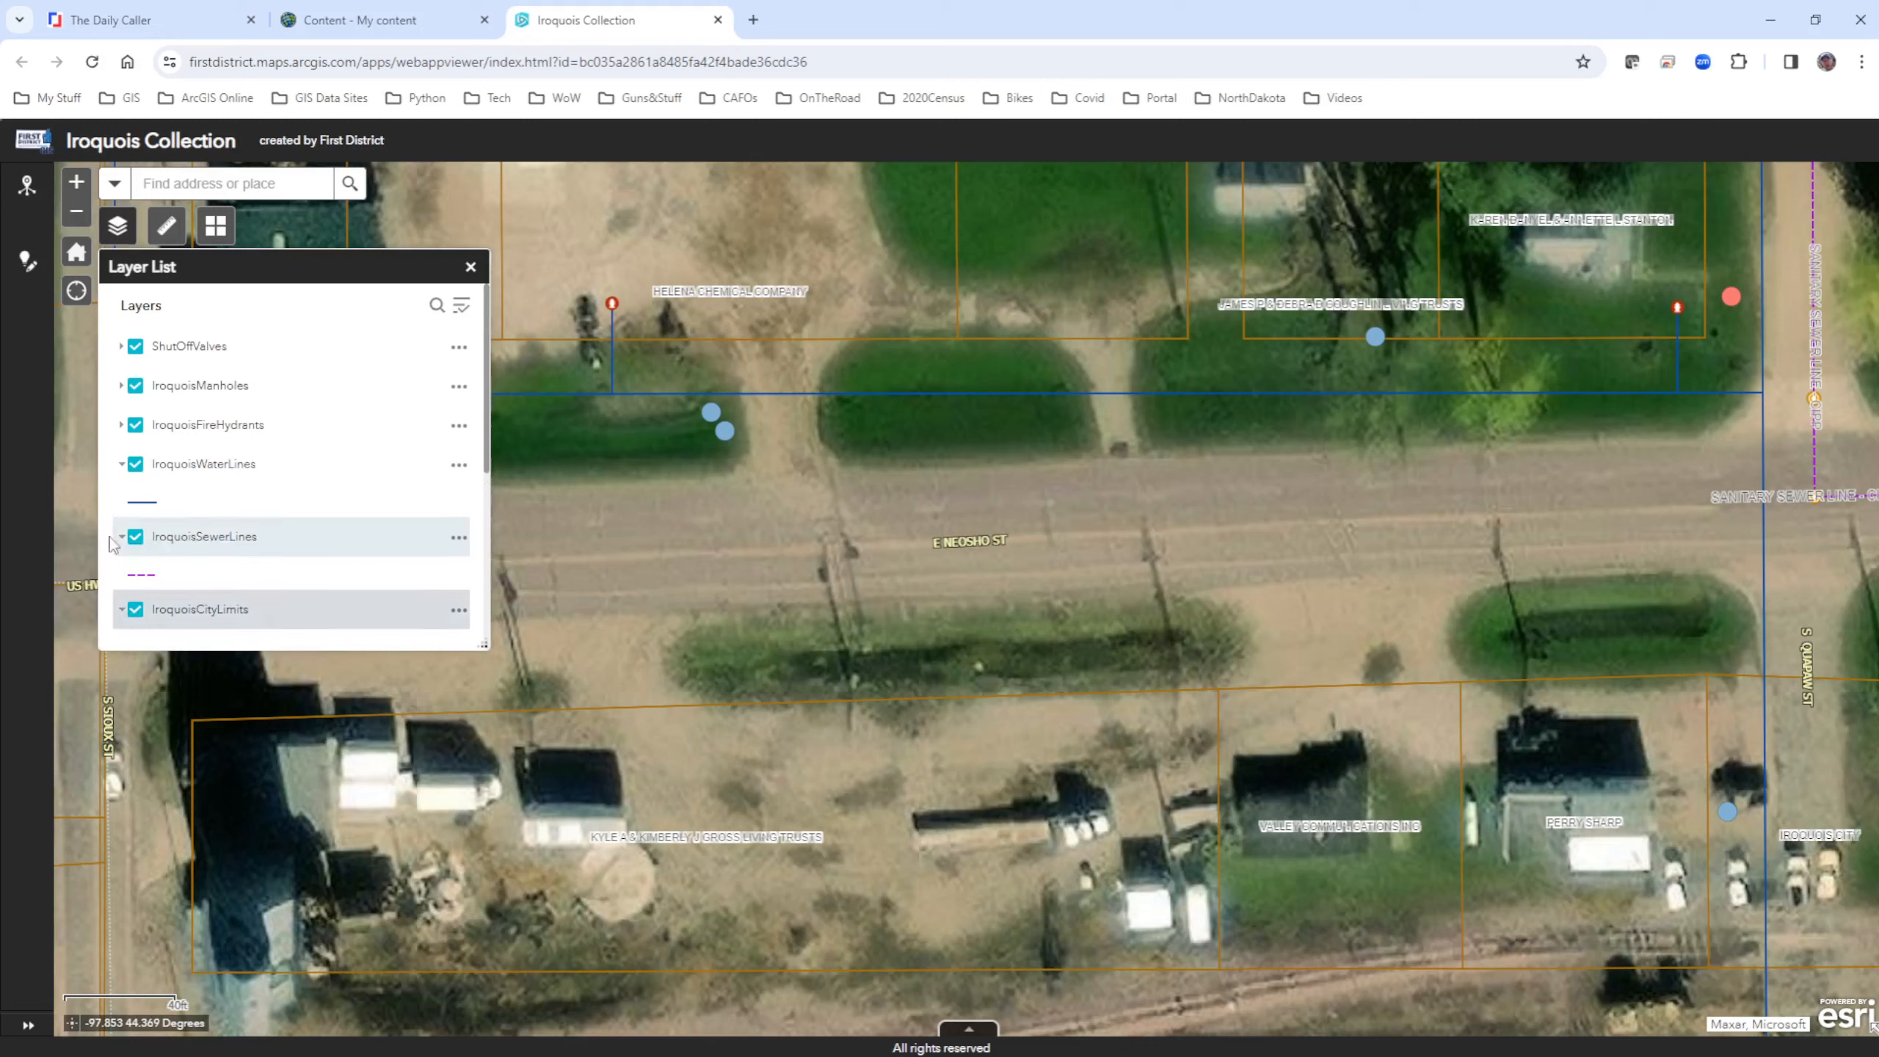
pyautogui.click(120, 426)
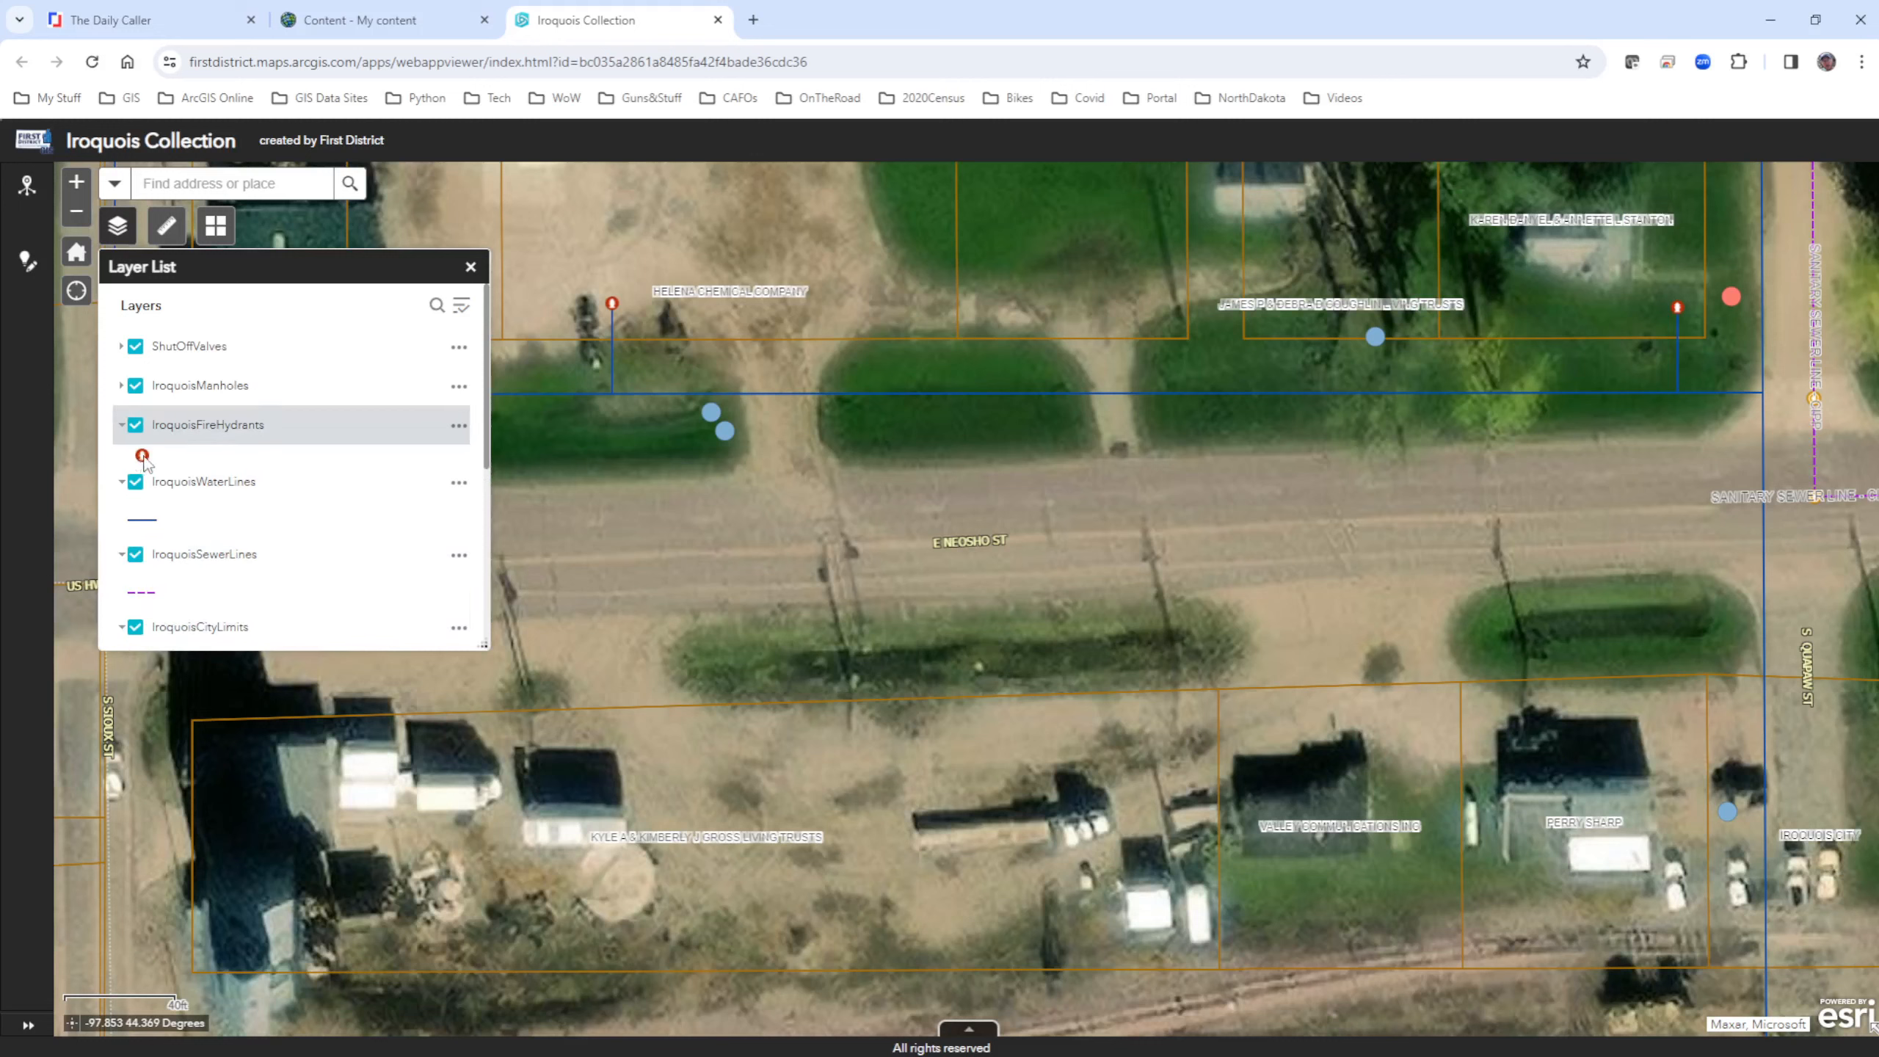
pyautogui.click(120, 385)
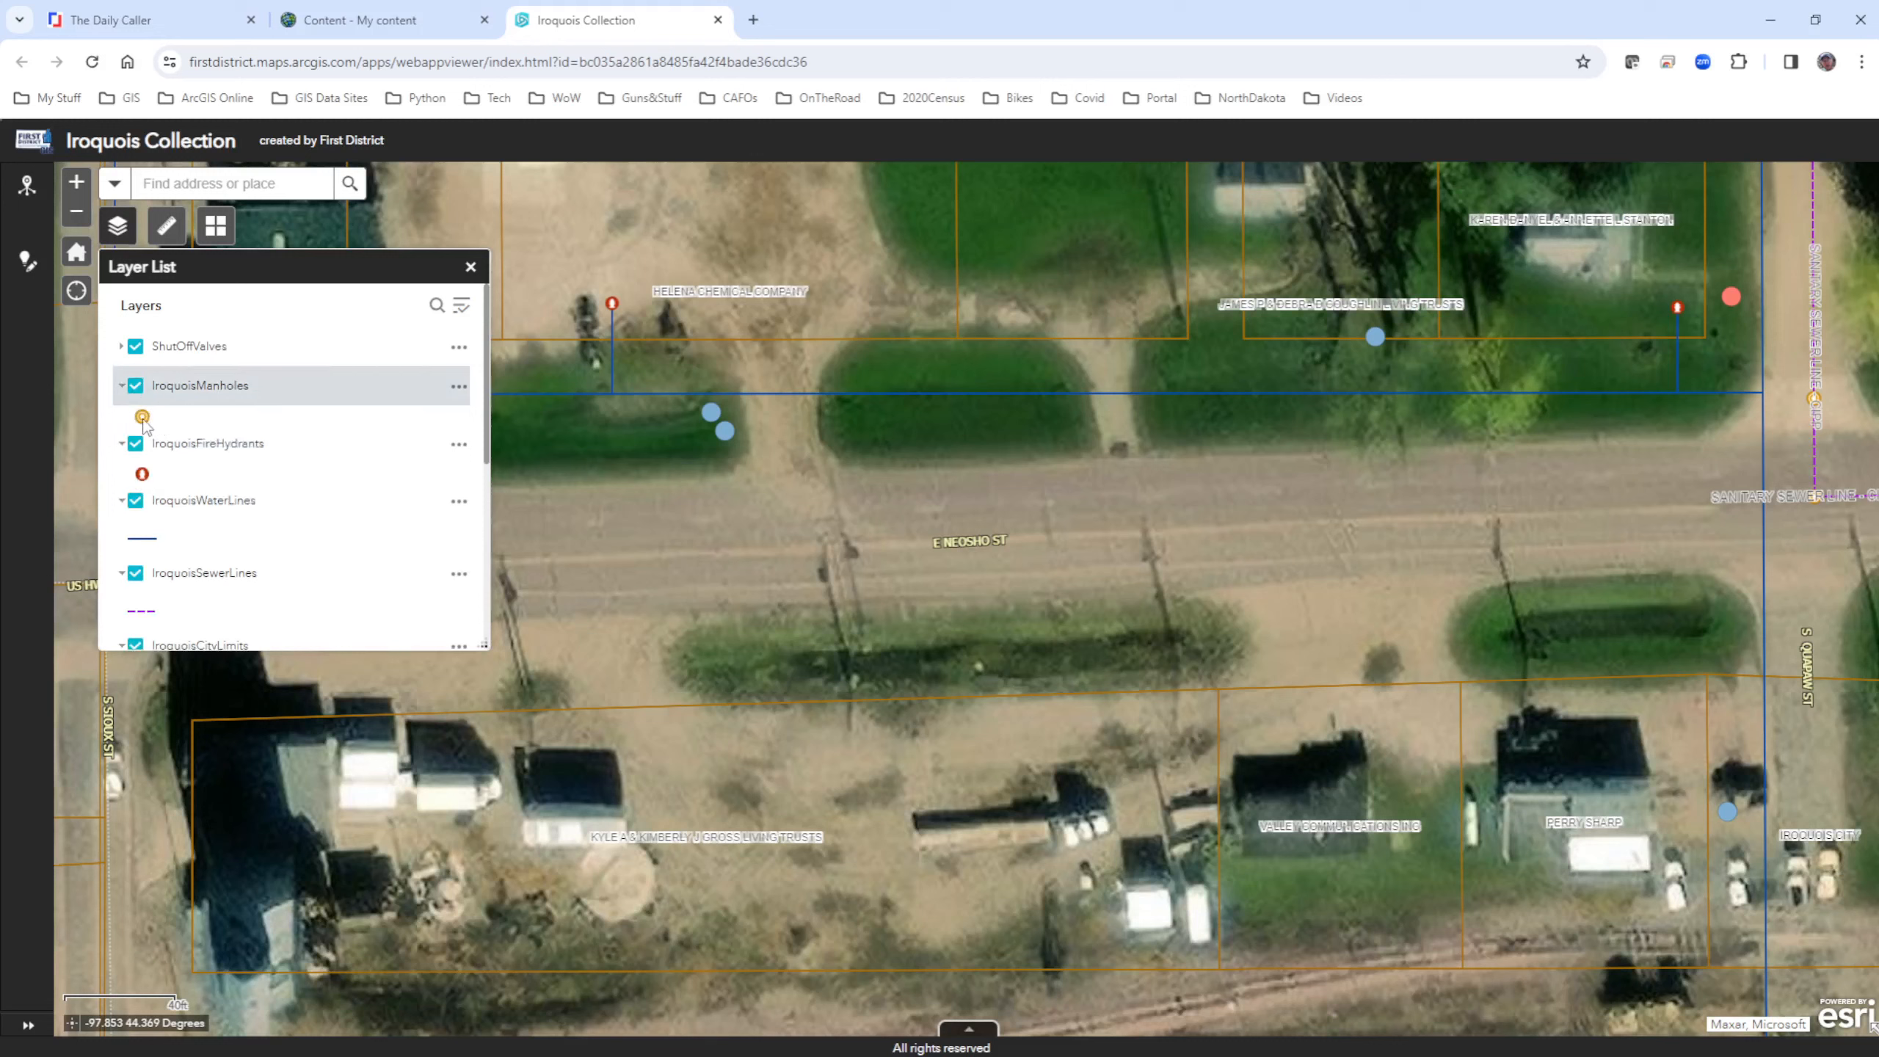
pyautogui.click(121, 347)
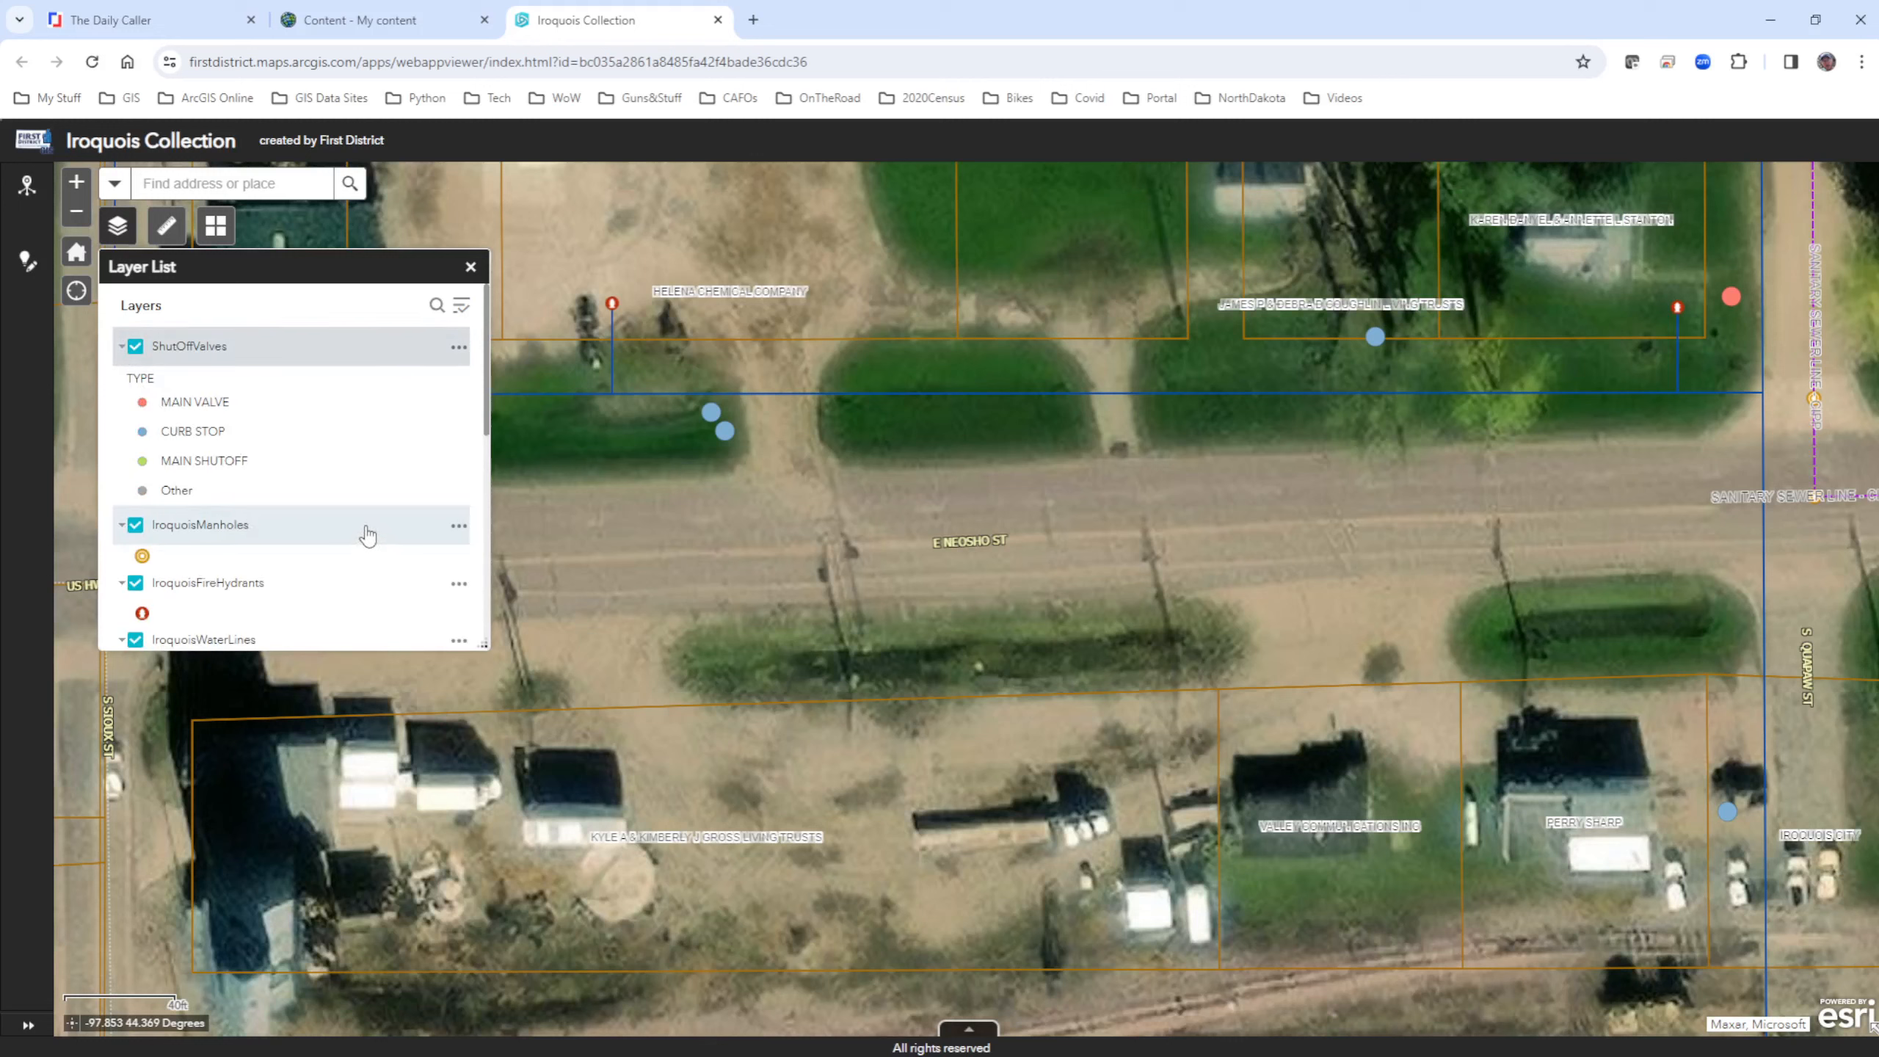
pyautogui.click(470, 266)
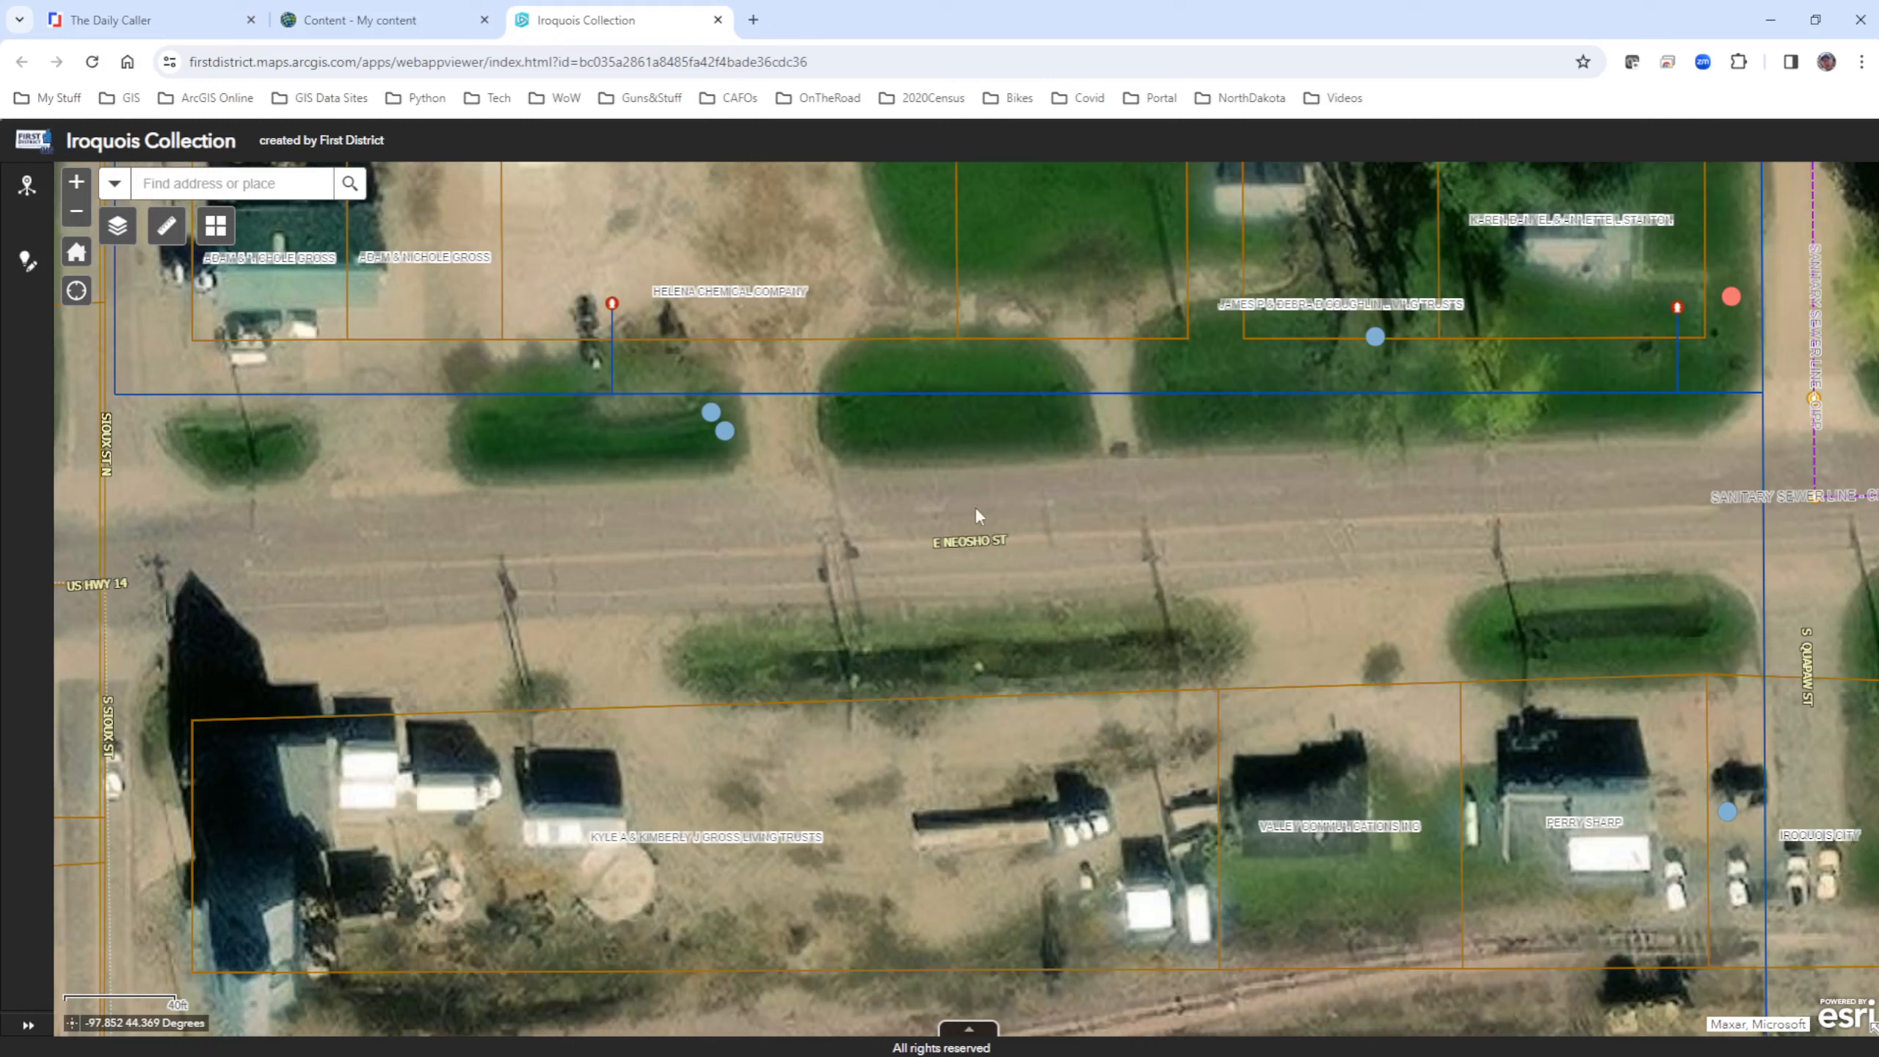
# Step: Open the Smart Editor, go through its feature templates and choose IroquoisWaterLines for a new feature
pyautogui.click(27, 268)
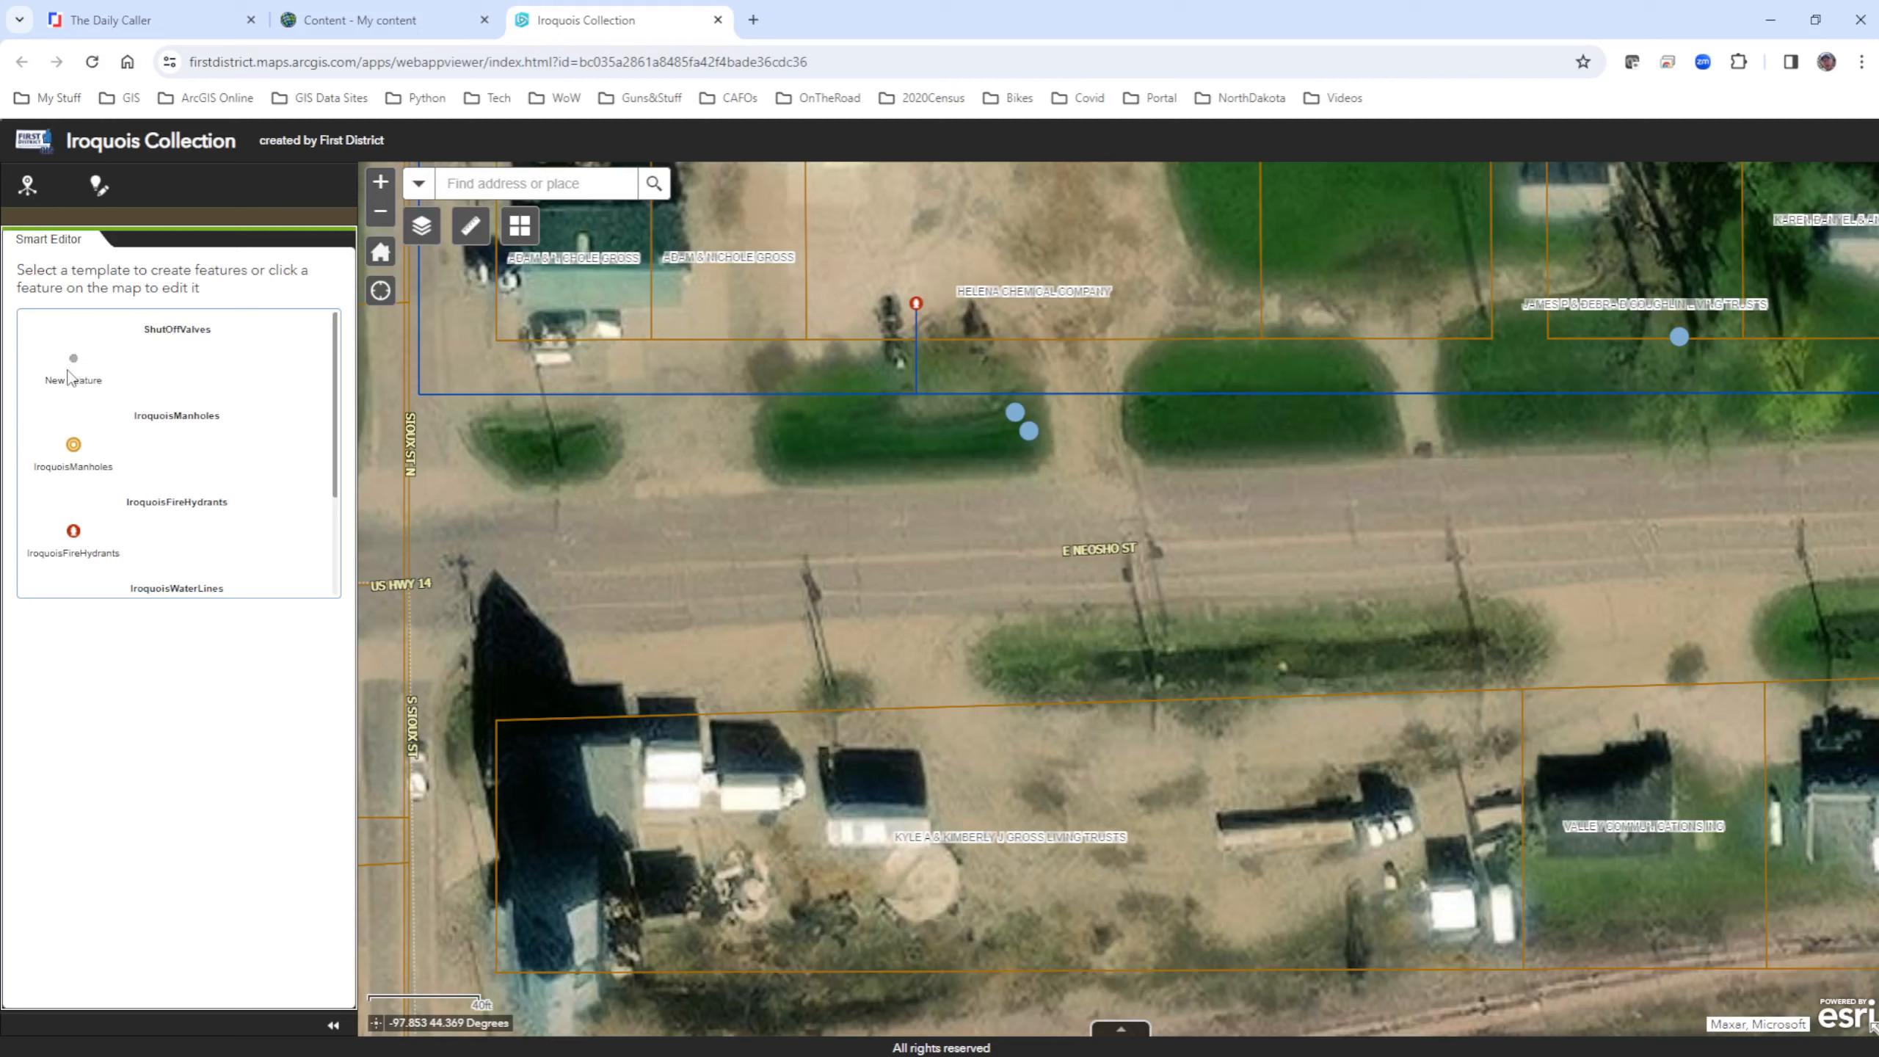
pyautogui.click(75, 448)
pyautogui.click(72, 546)
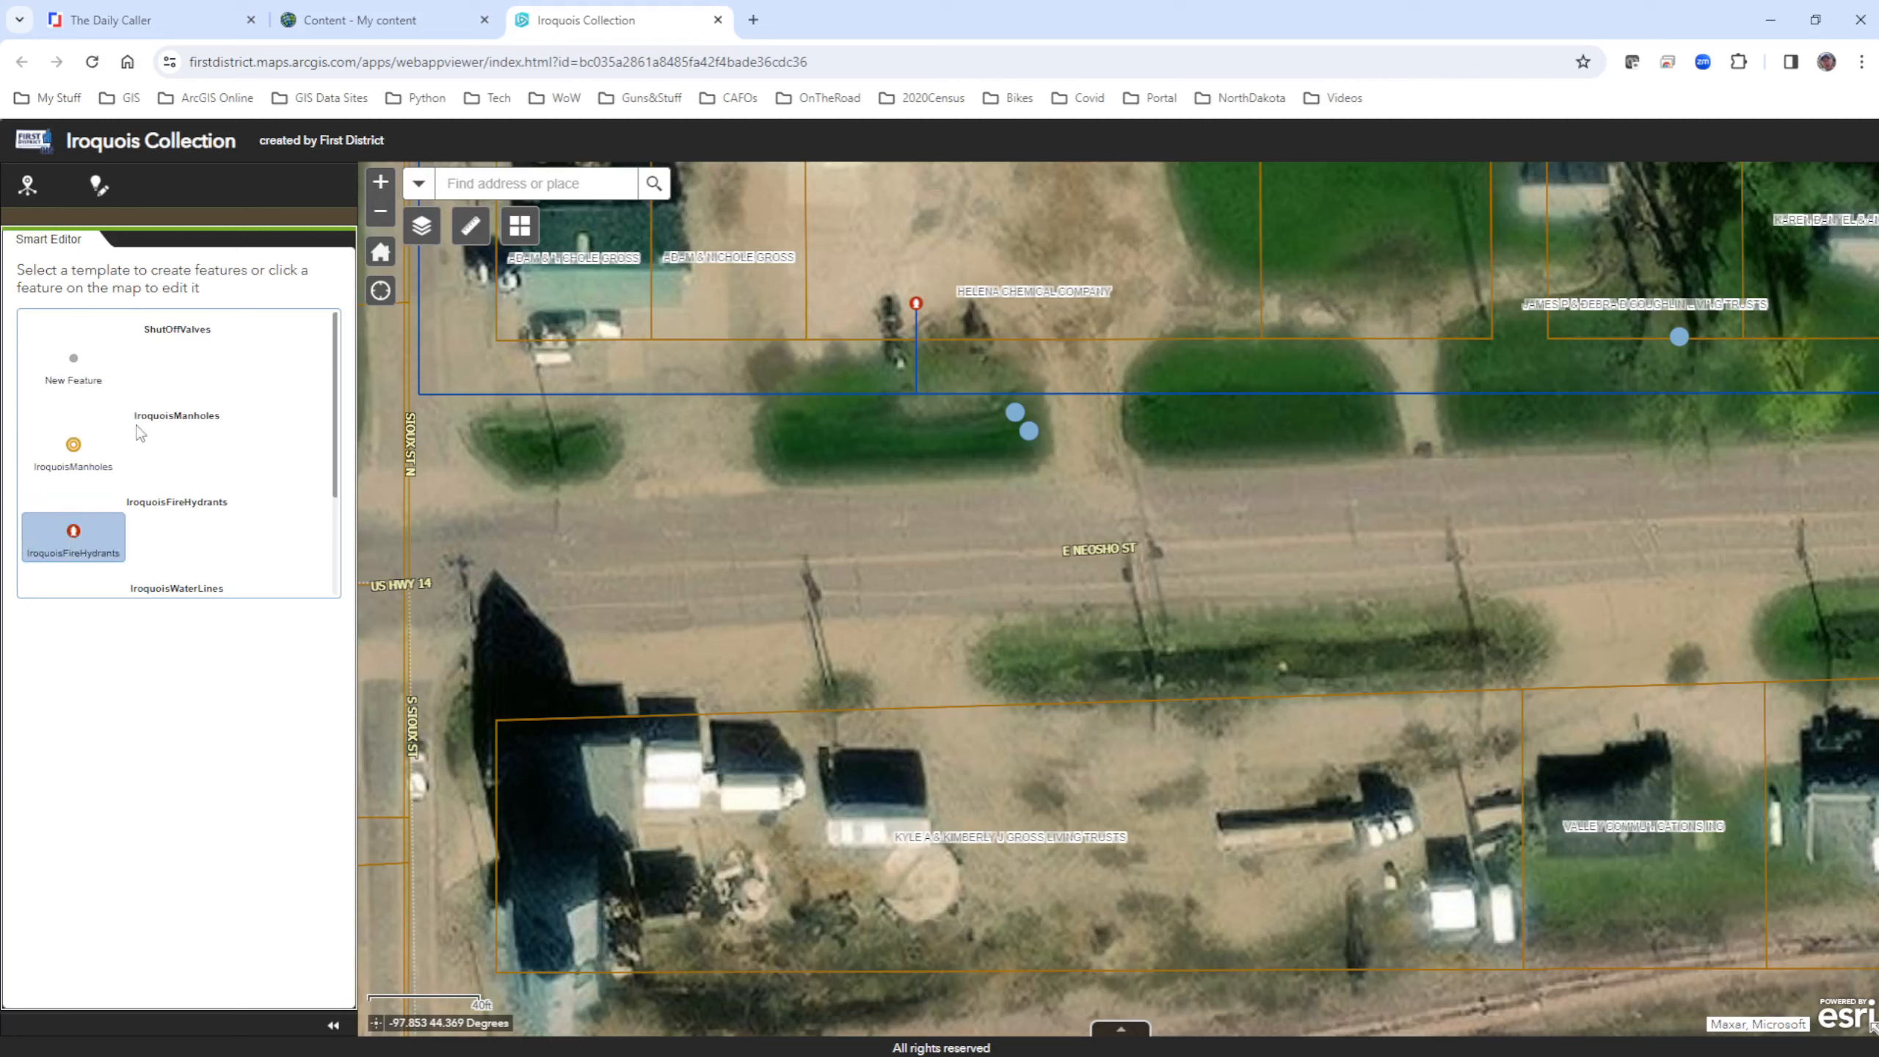
pyautogui.scroll(-2, 72, 546)
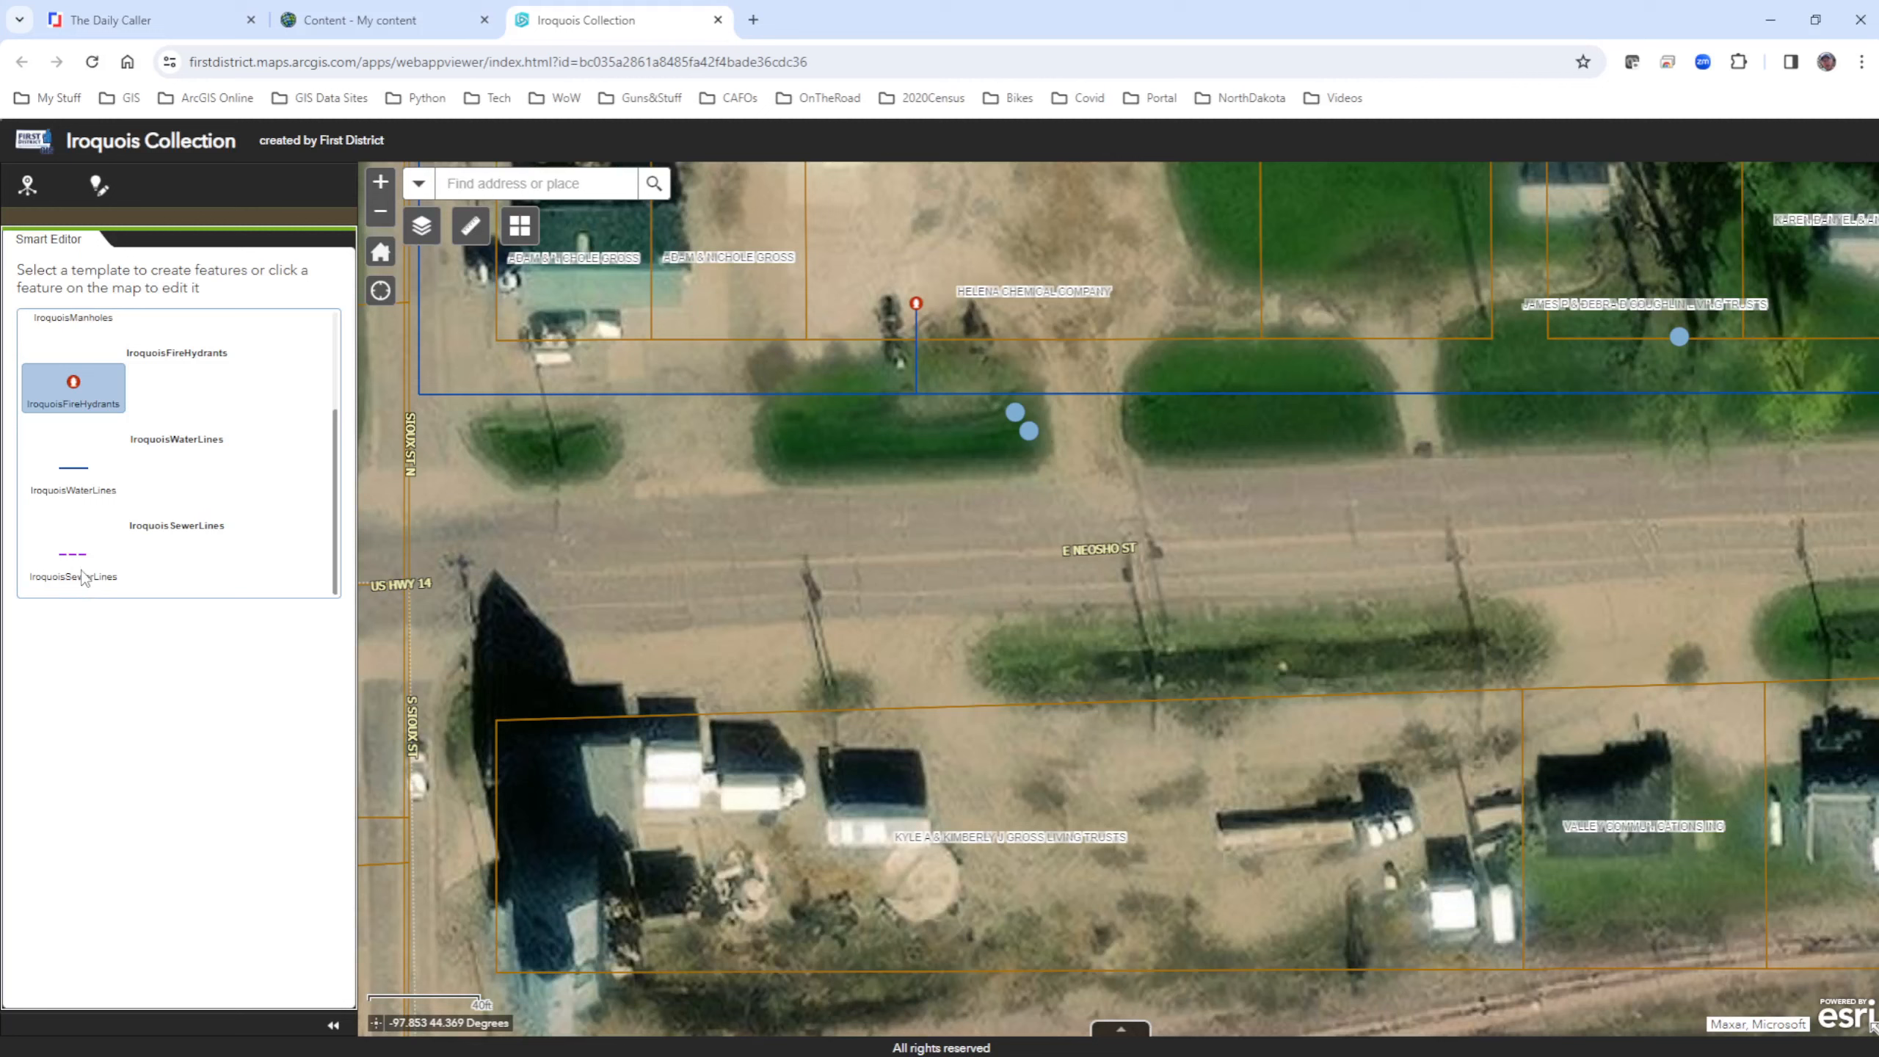
pyautogui.click(69, 469)
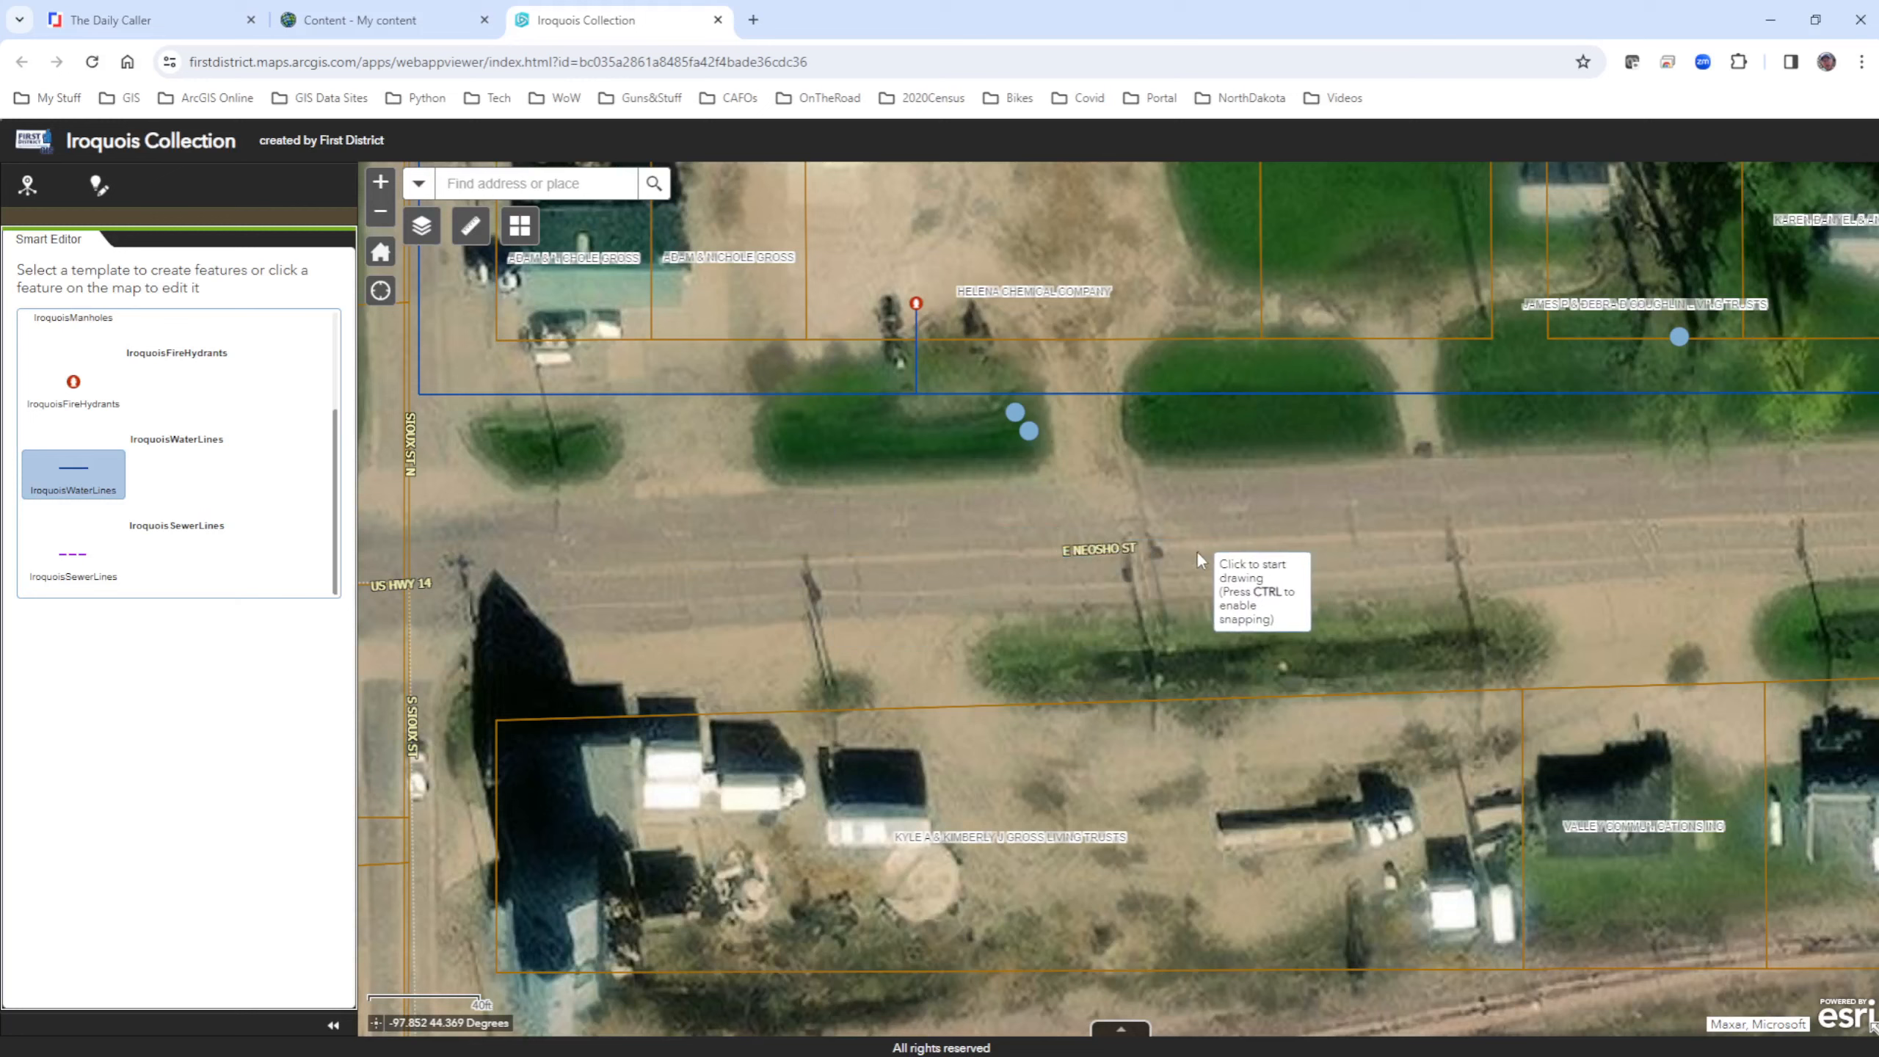
# Step: Draw a water line from the Quapaw St main west along E Neosho St, then north to the existing line west of the Helena Chemical hydrant
pyautogui.moveTo(1317, 541); pyautogui.dragTo(767, 566)
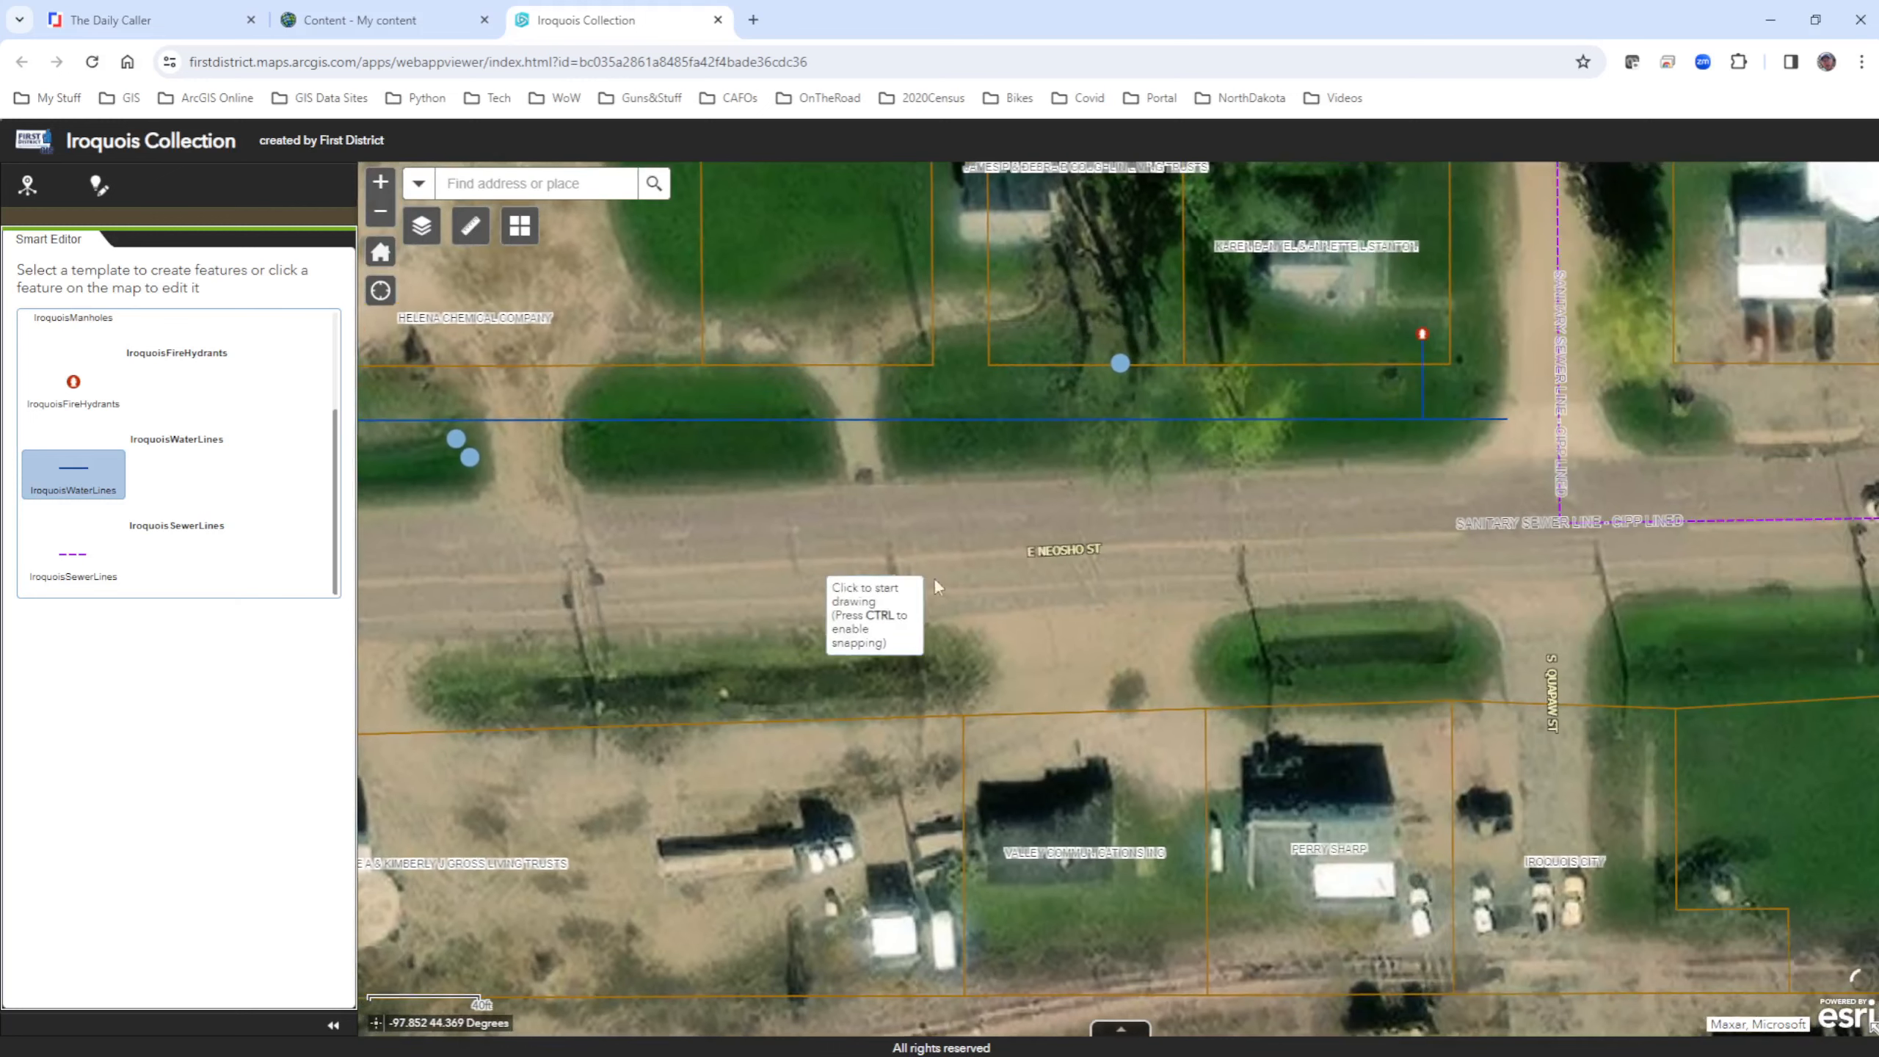
pyautogui.moveTo(1231, 580); pyautogui.dragTo(1006, 580)
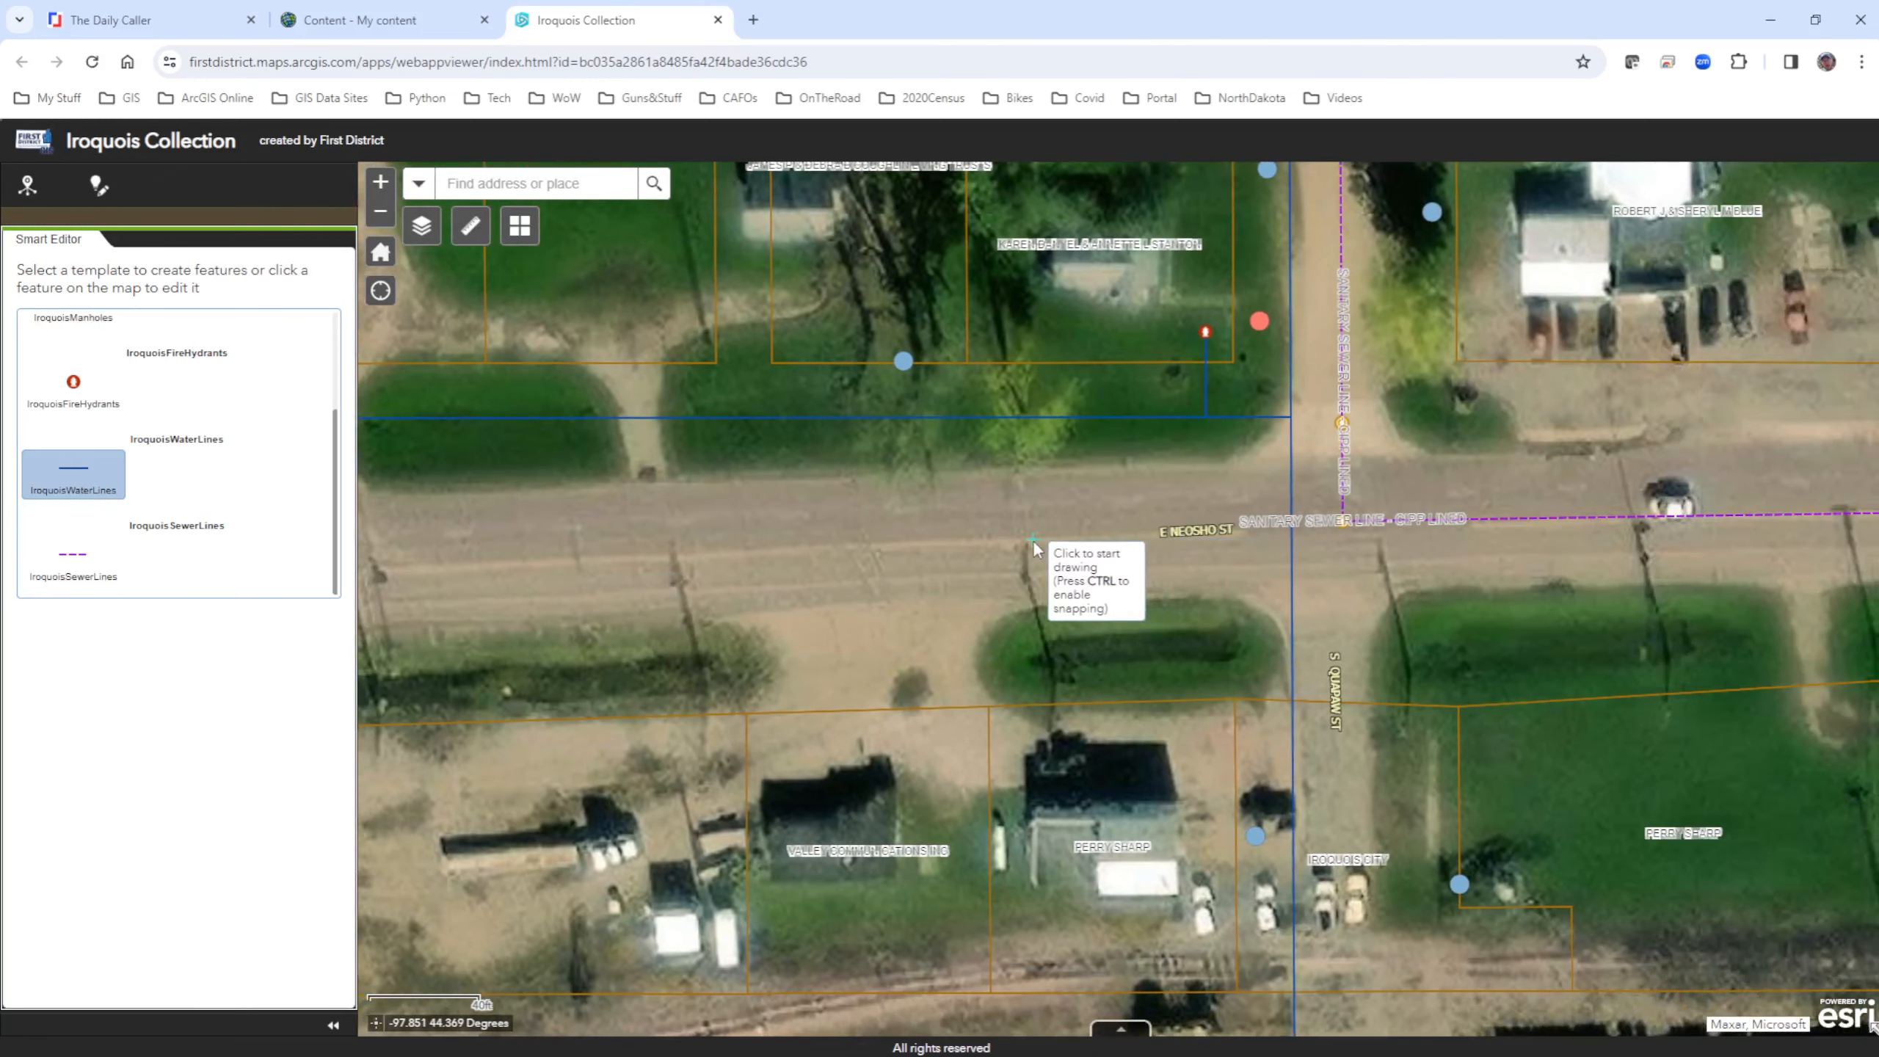
pyautogui.click(1290, 528)
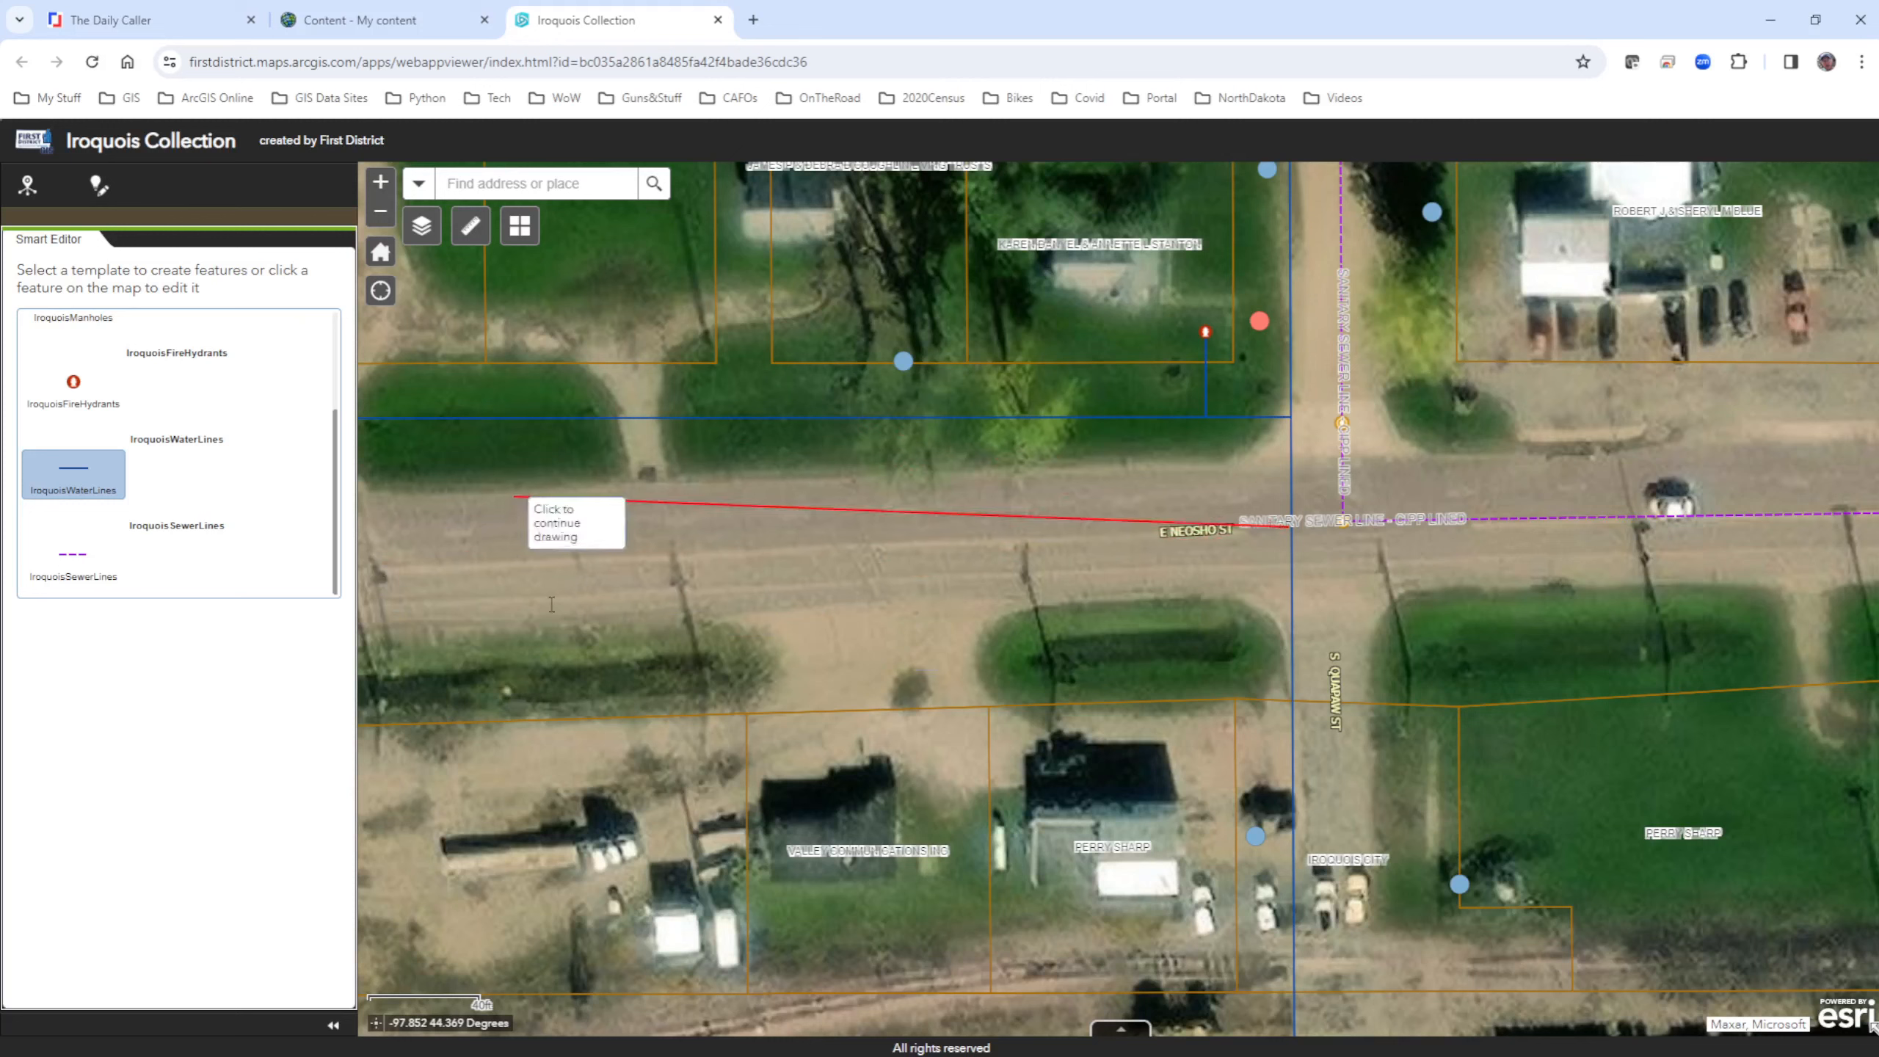
pyautogui.click(820, 546)
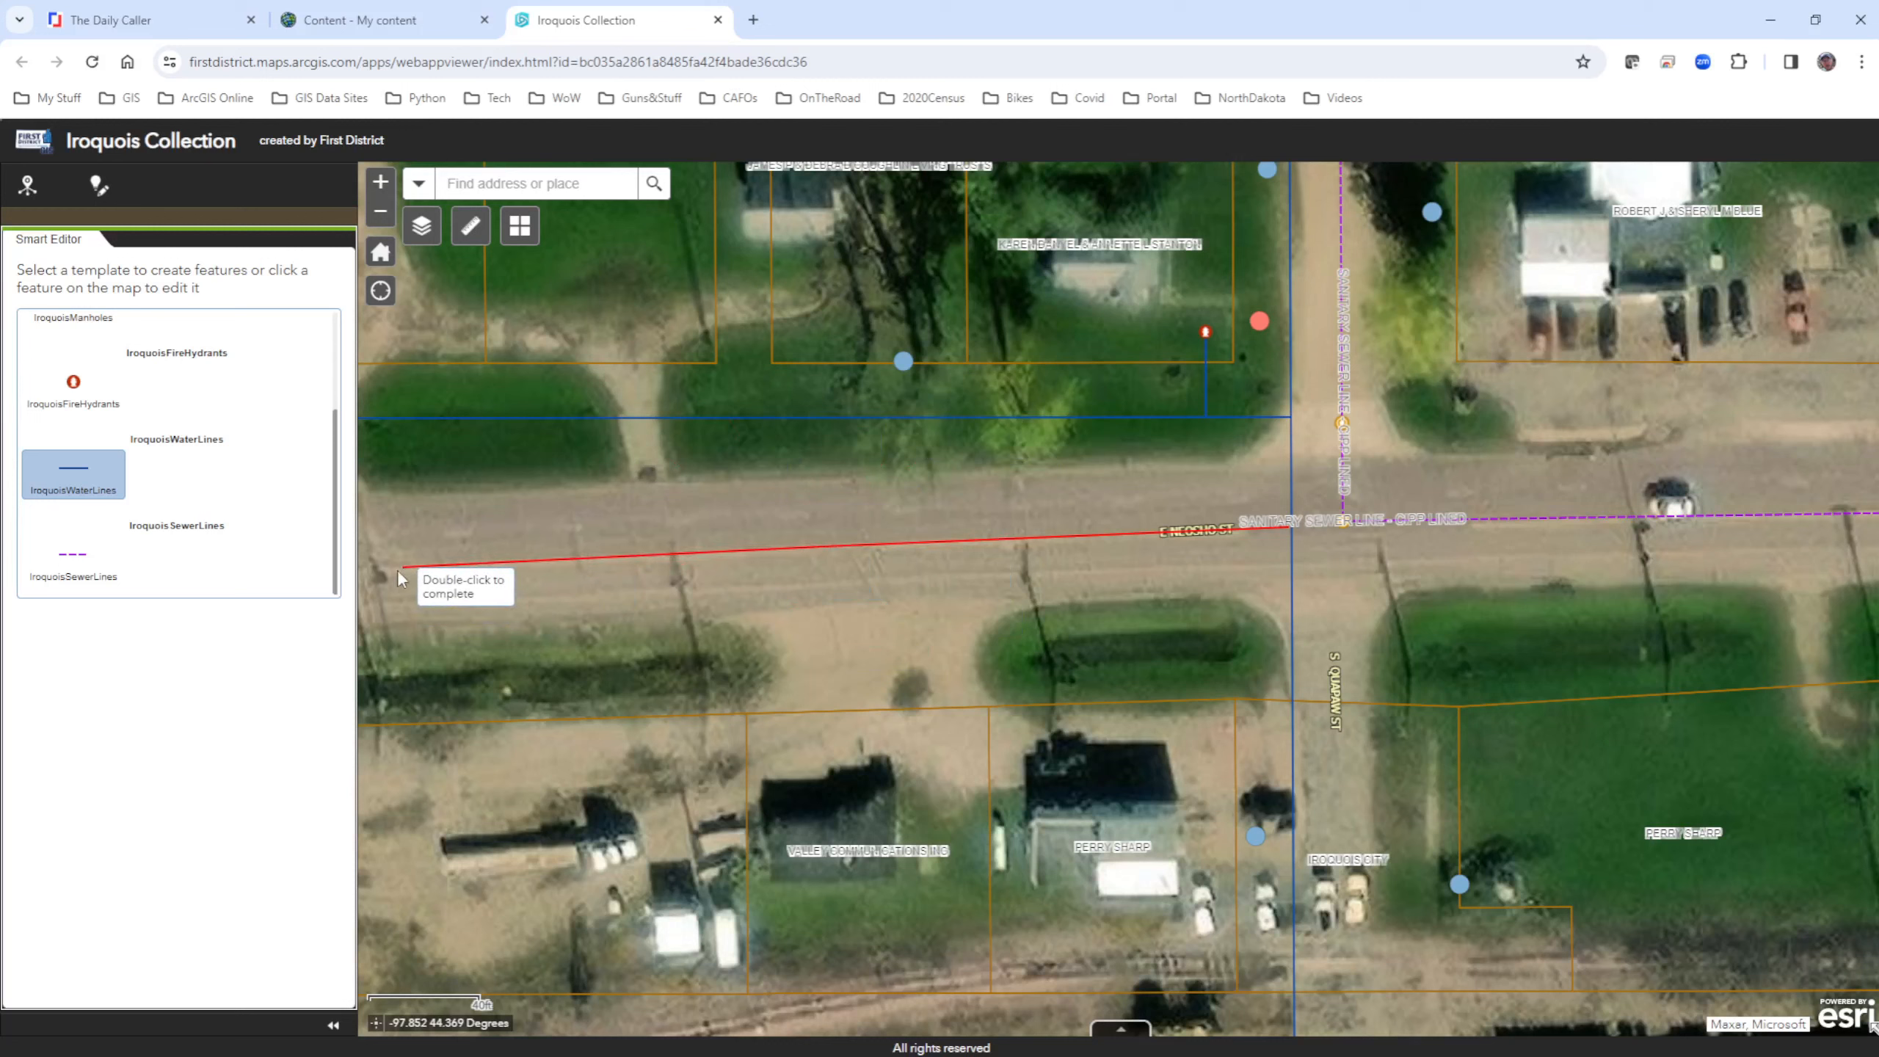
pyautogui.moveTo(405, 581); pyautogui.dragTo(950, 566)
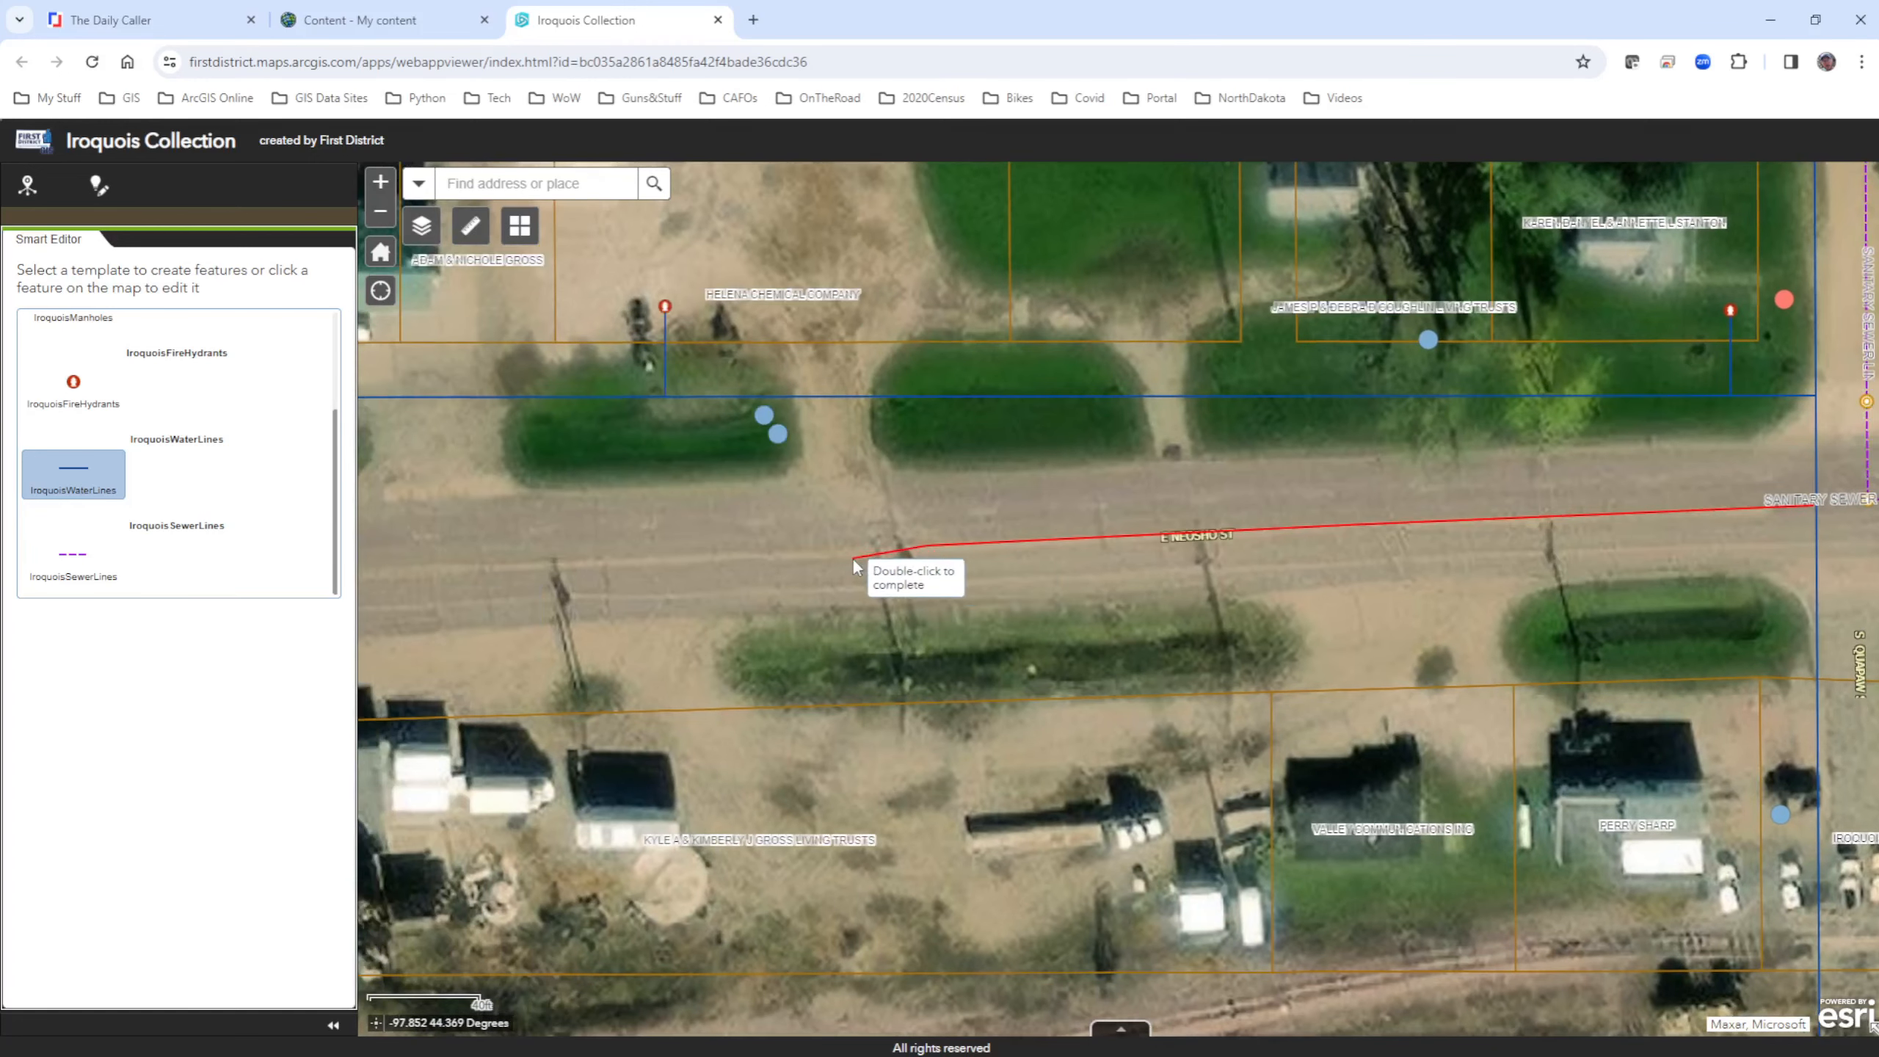
pyautogui.moveTo(765, 568)
pyautogui.mouseDown()
pyautogui.moveTo(1066, 567)
pyautogui.moveTo(679, 580)
pyautogui.moveTo(677, 547)
pyautogui.moveTo(743, 568)
pyautogui.mouseUp()
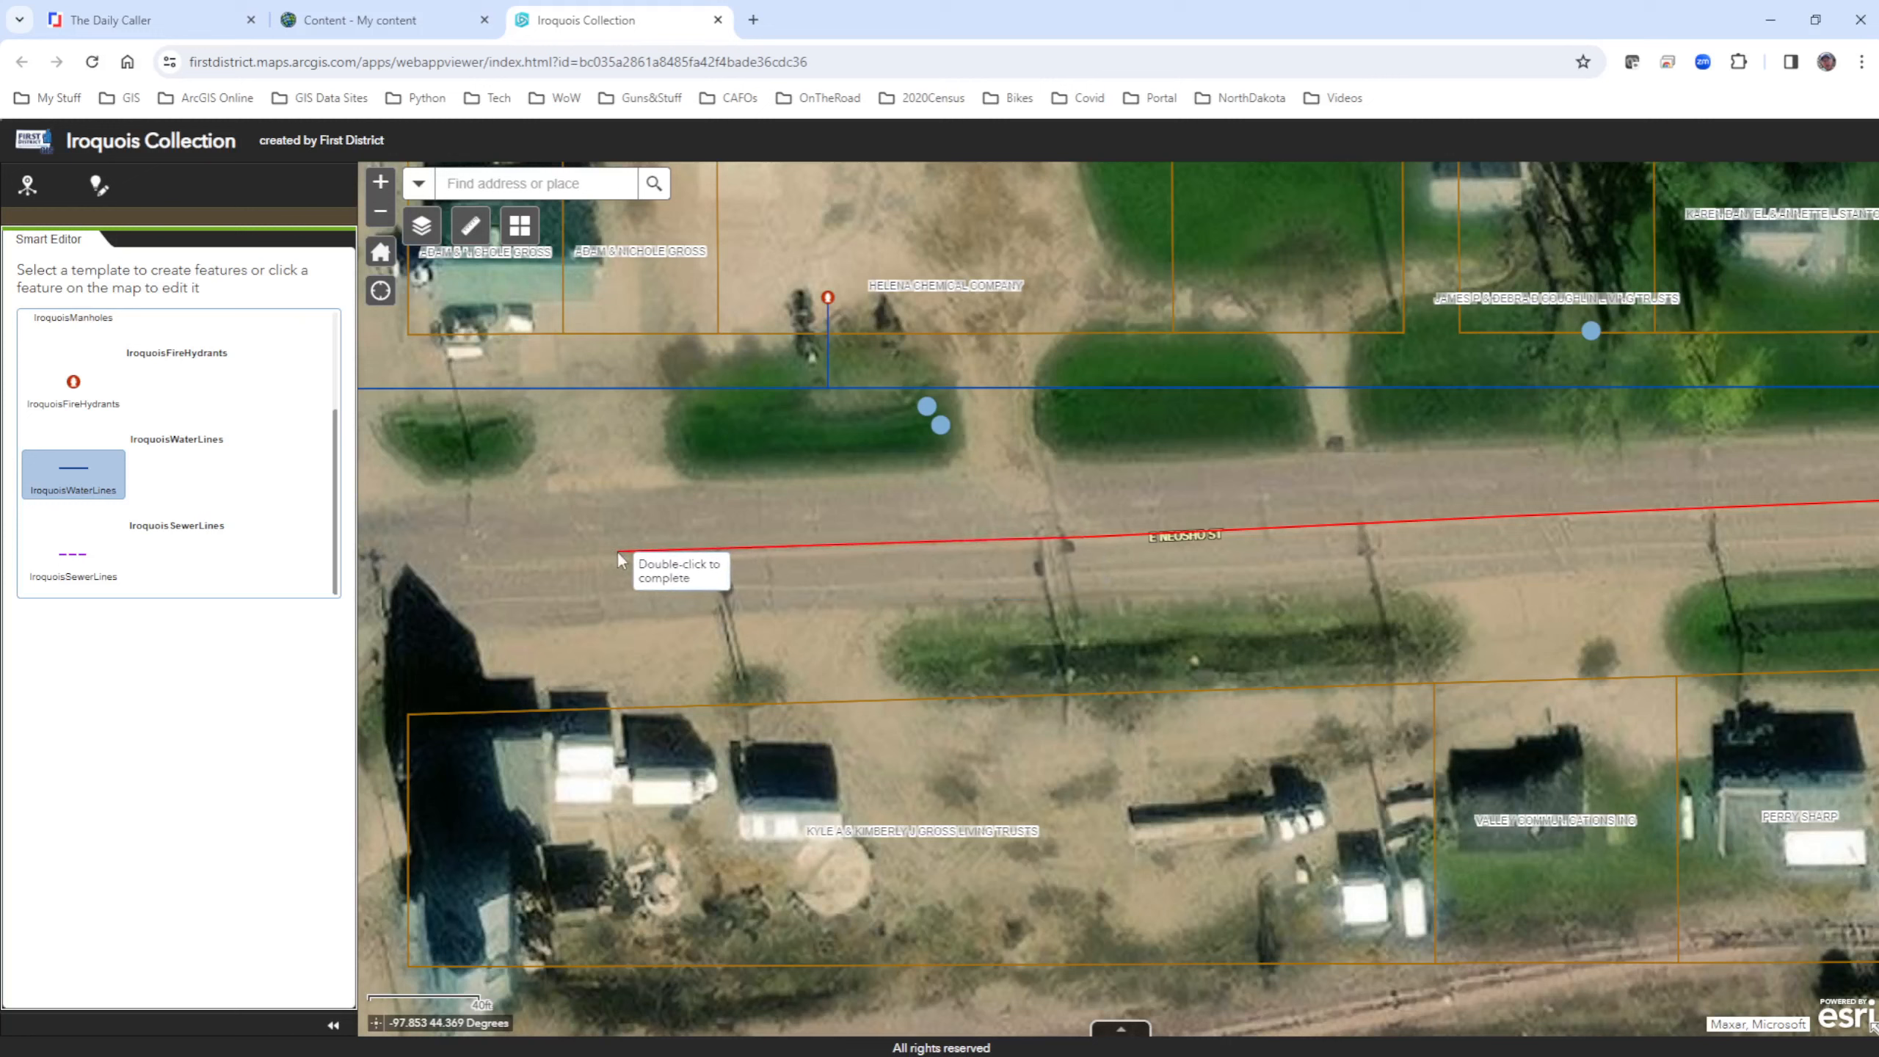
pyautogui.click(564, 562)
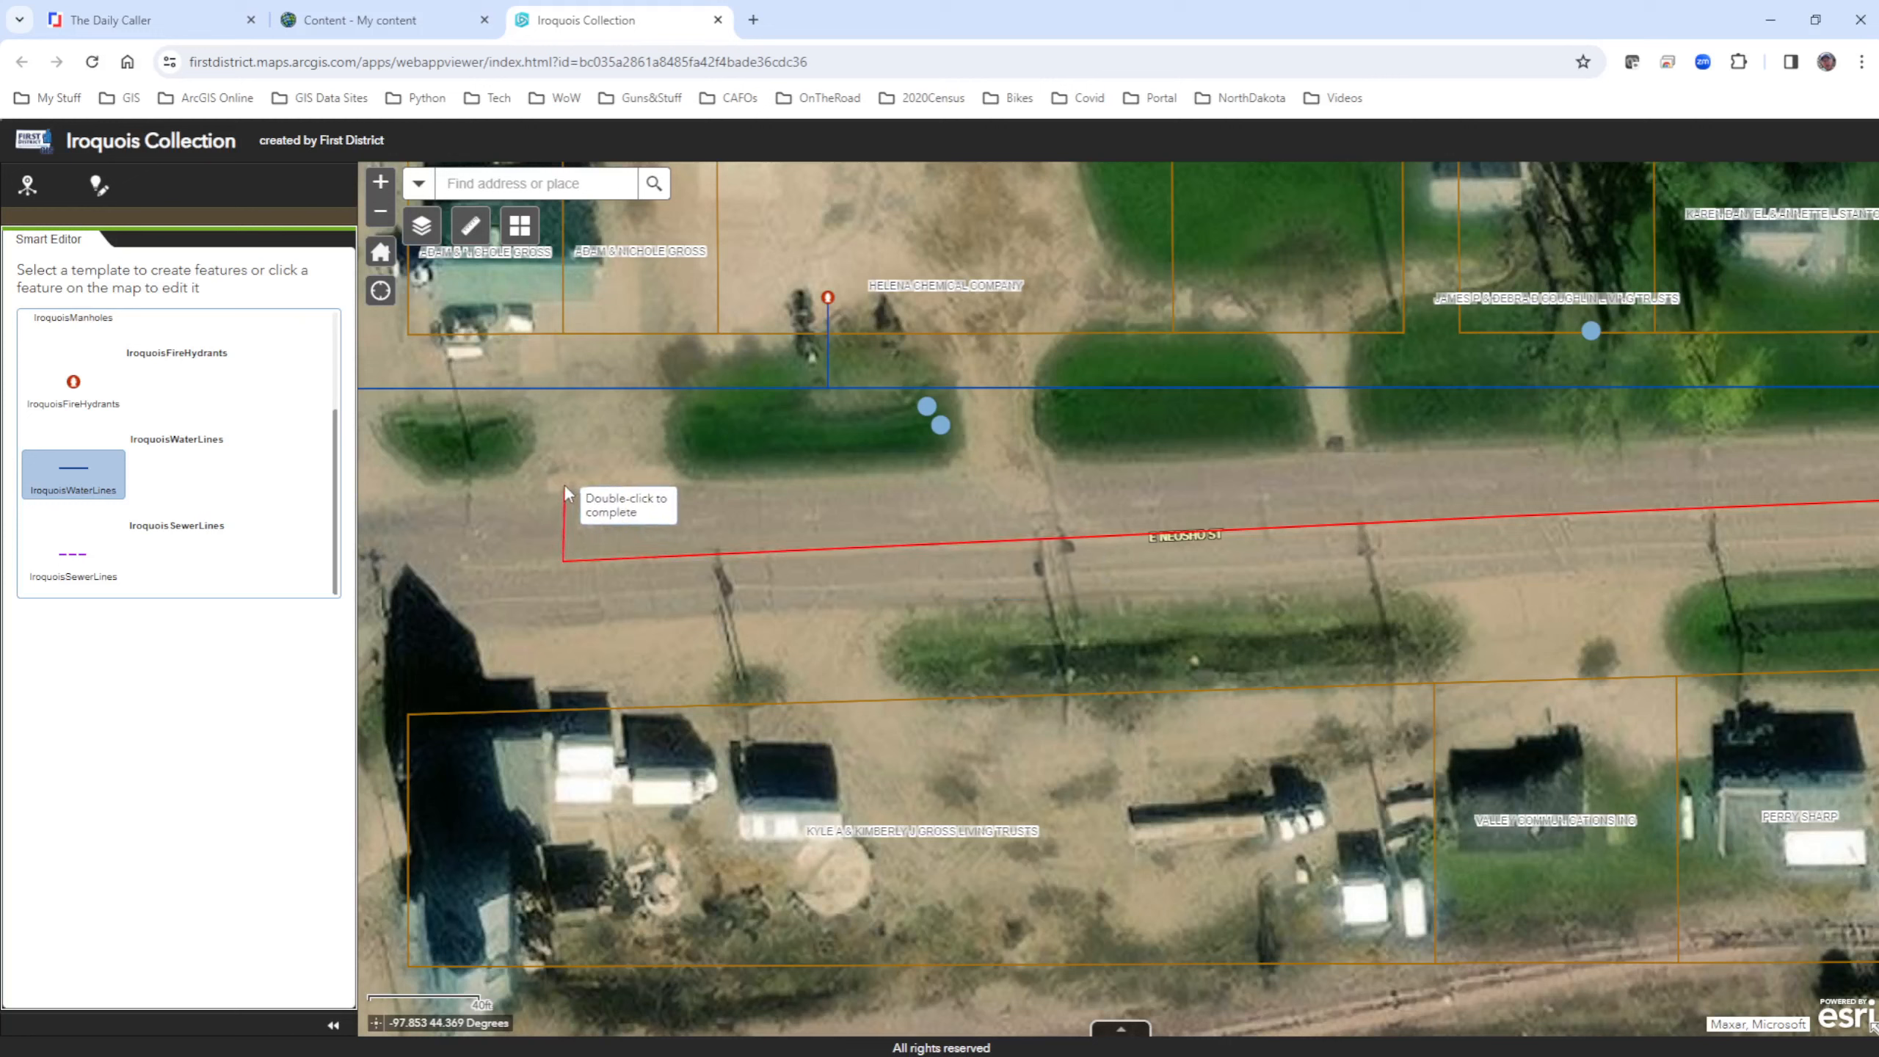
pyautogui.doubleClick(561, 391)
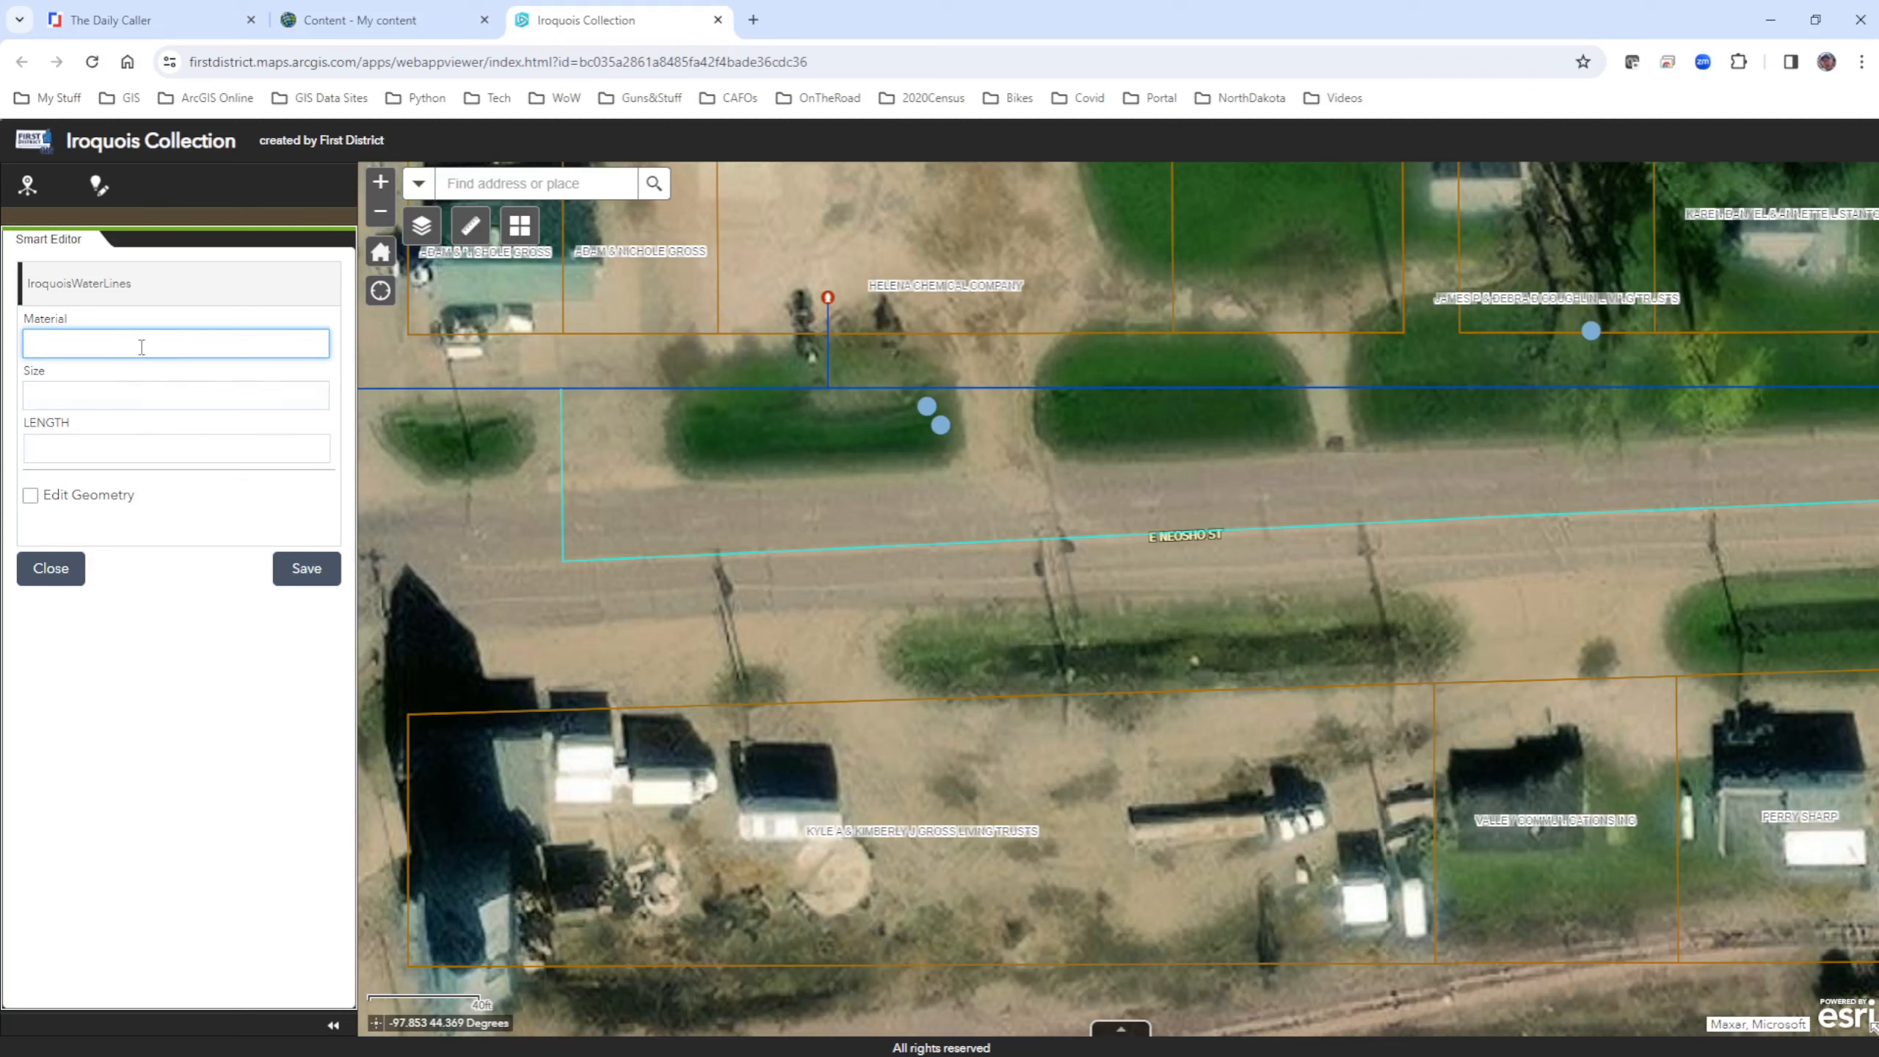
# Step: Set the new water line's material to PVC and its size to 10", and save the feature
pyautogui.write('PVC')
pyautogui.press('Tab')
pyautogui.write('1')
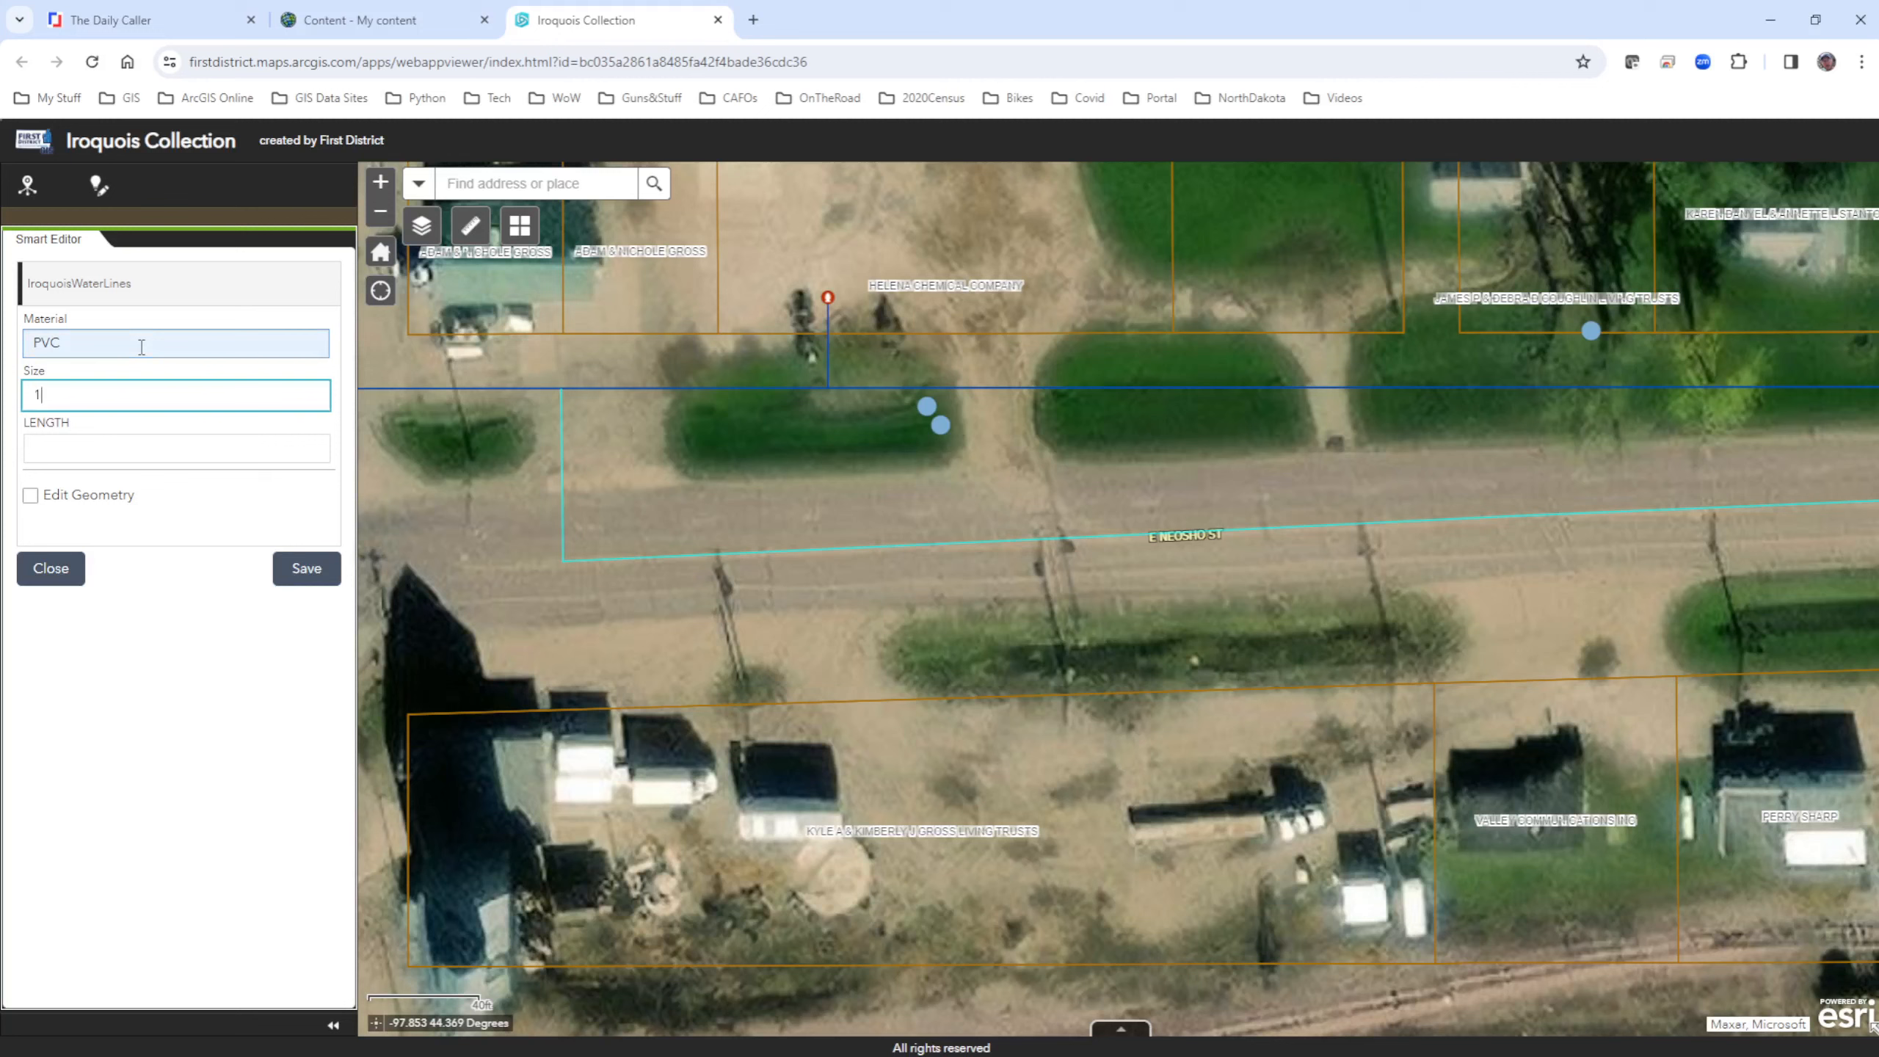
pyautogui.write("0'")
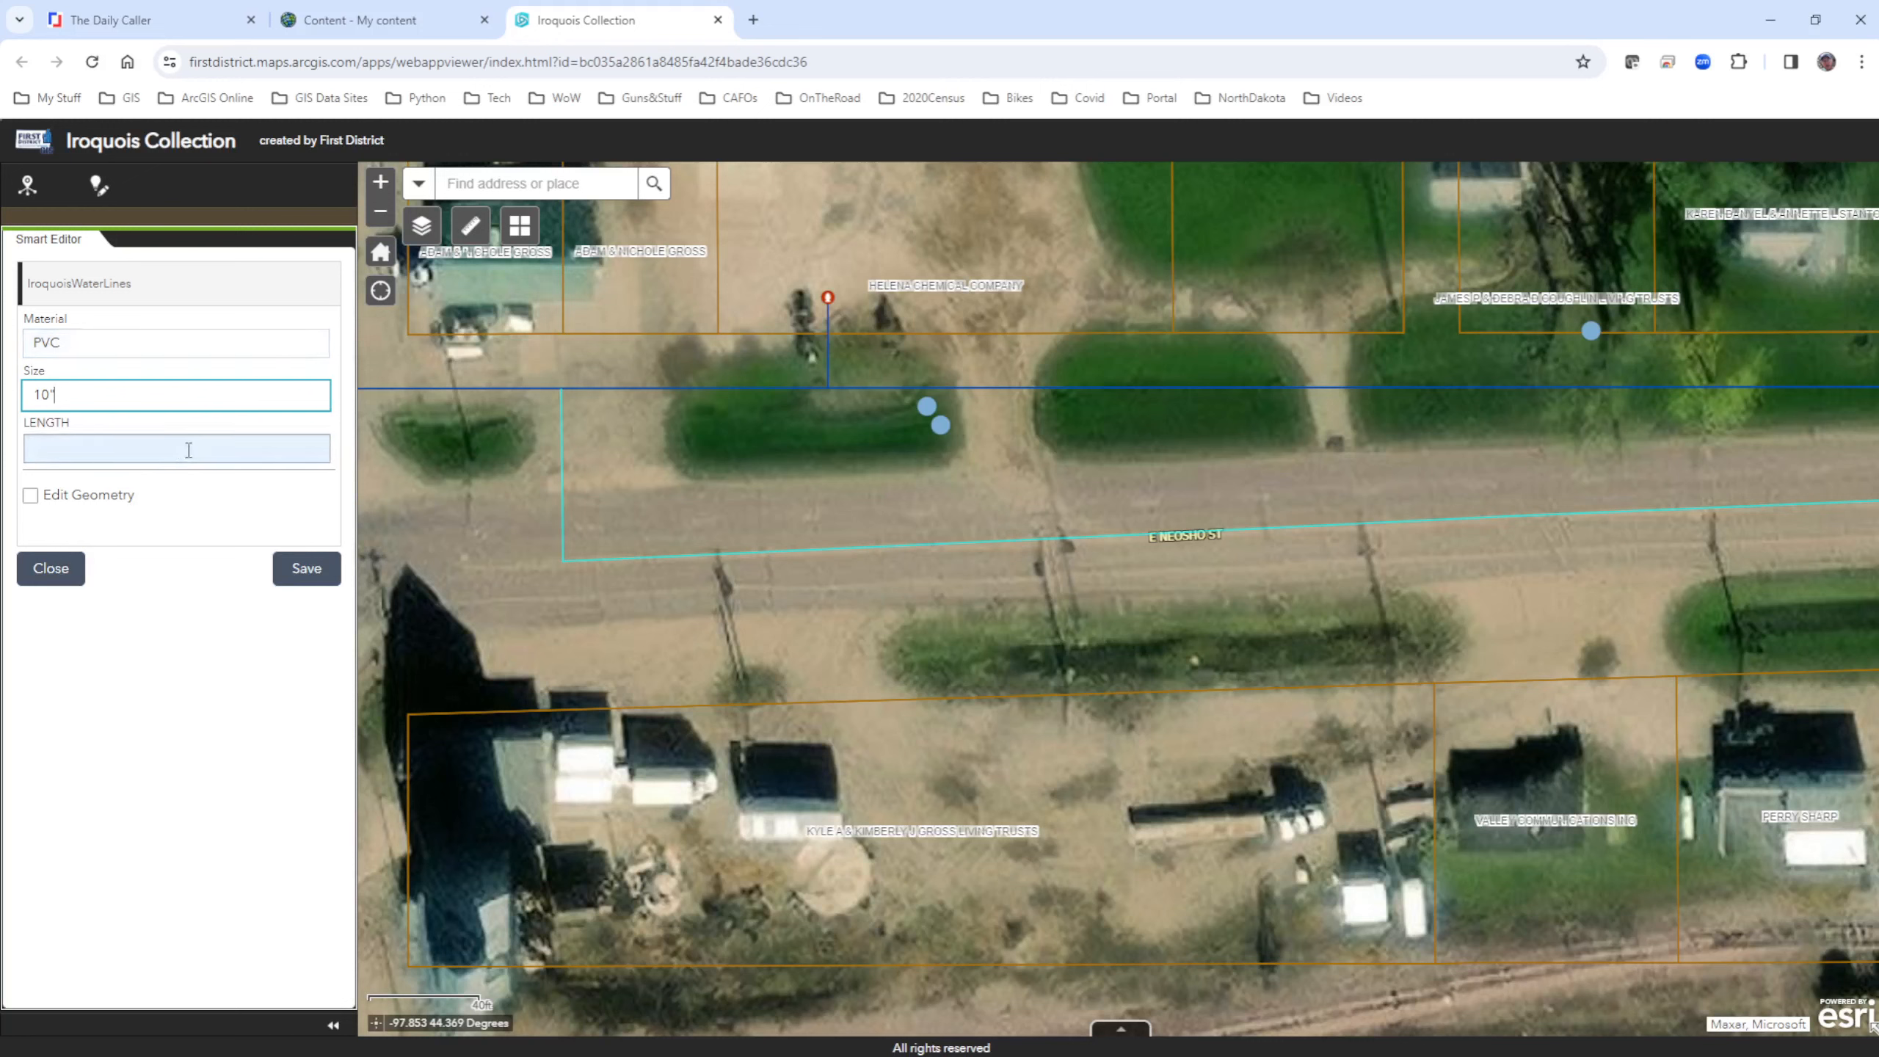
pyautogui.click(317, 576)
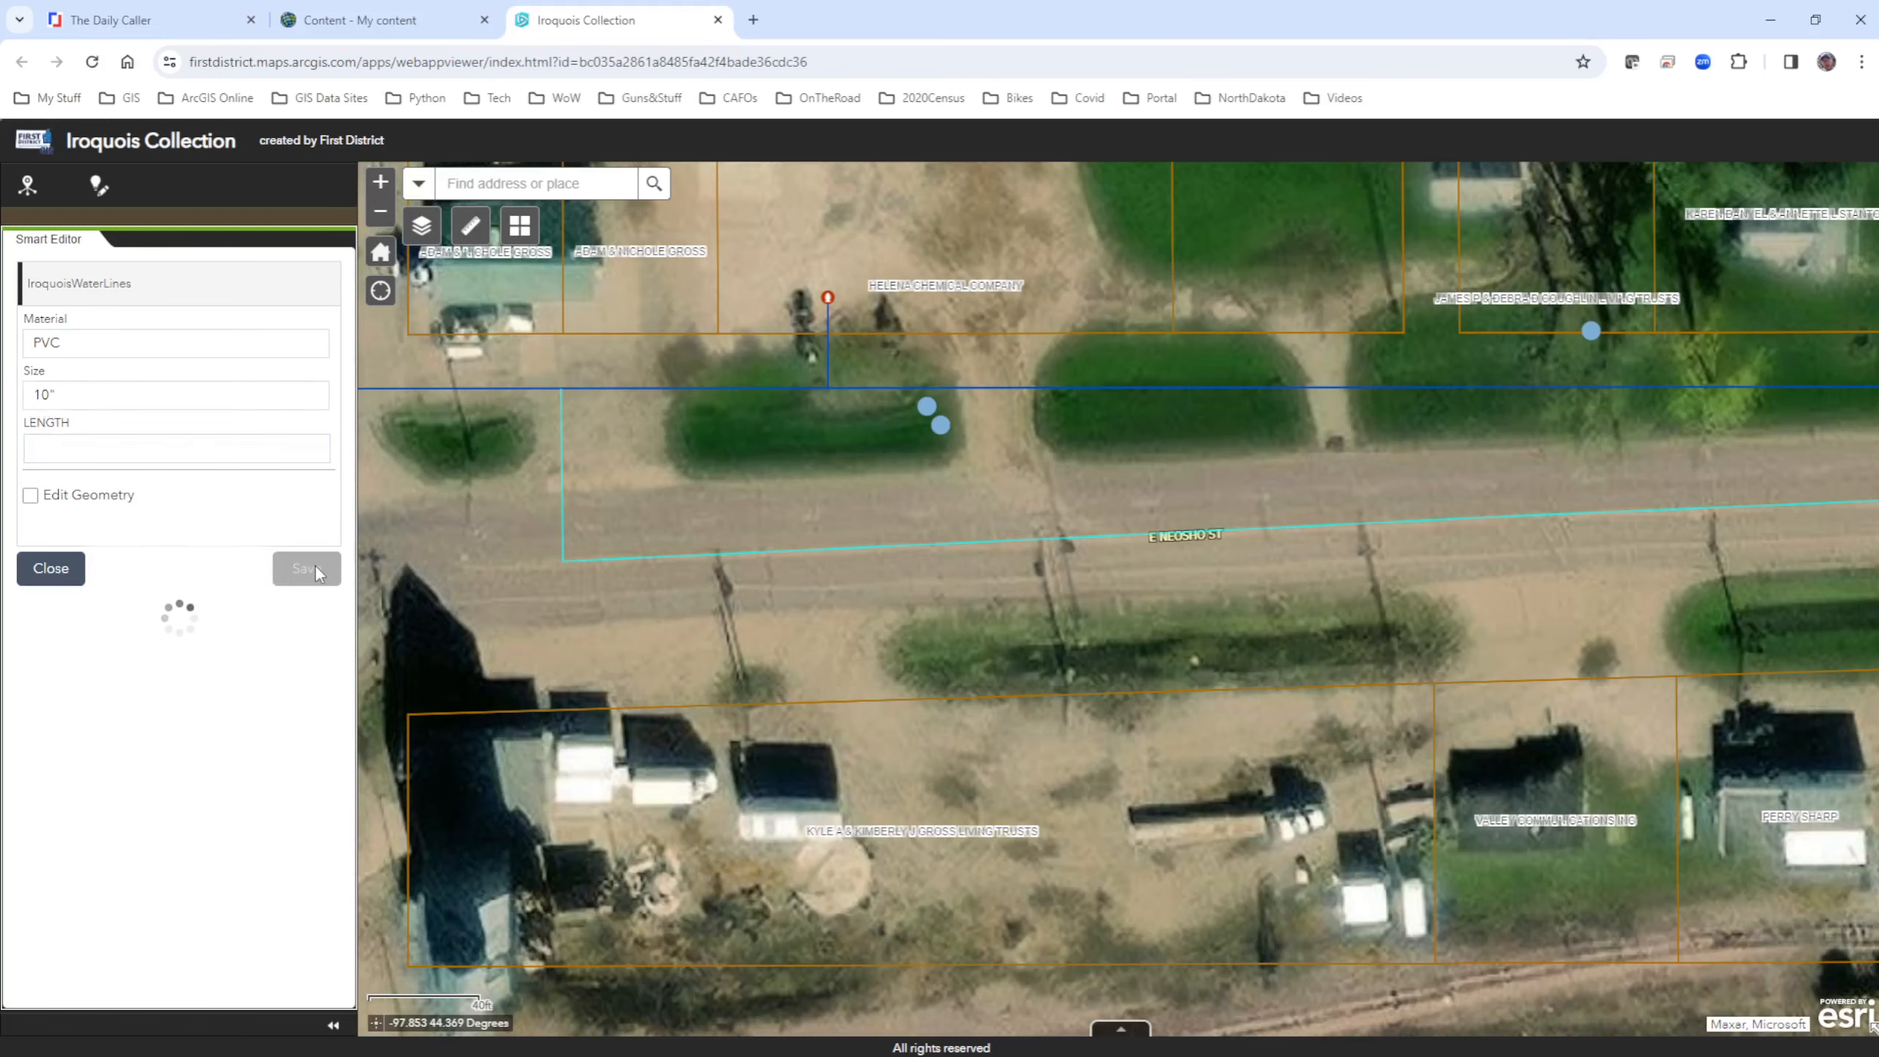
# Step: Select the new water line on E Neosho St and change its material to CLAY
pyautogui.scroll(-1, 714, 591)
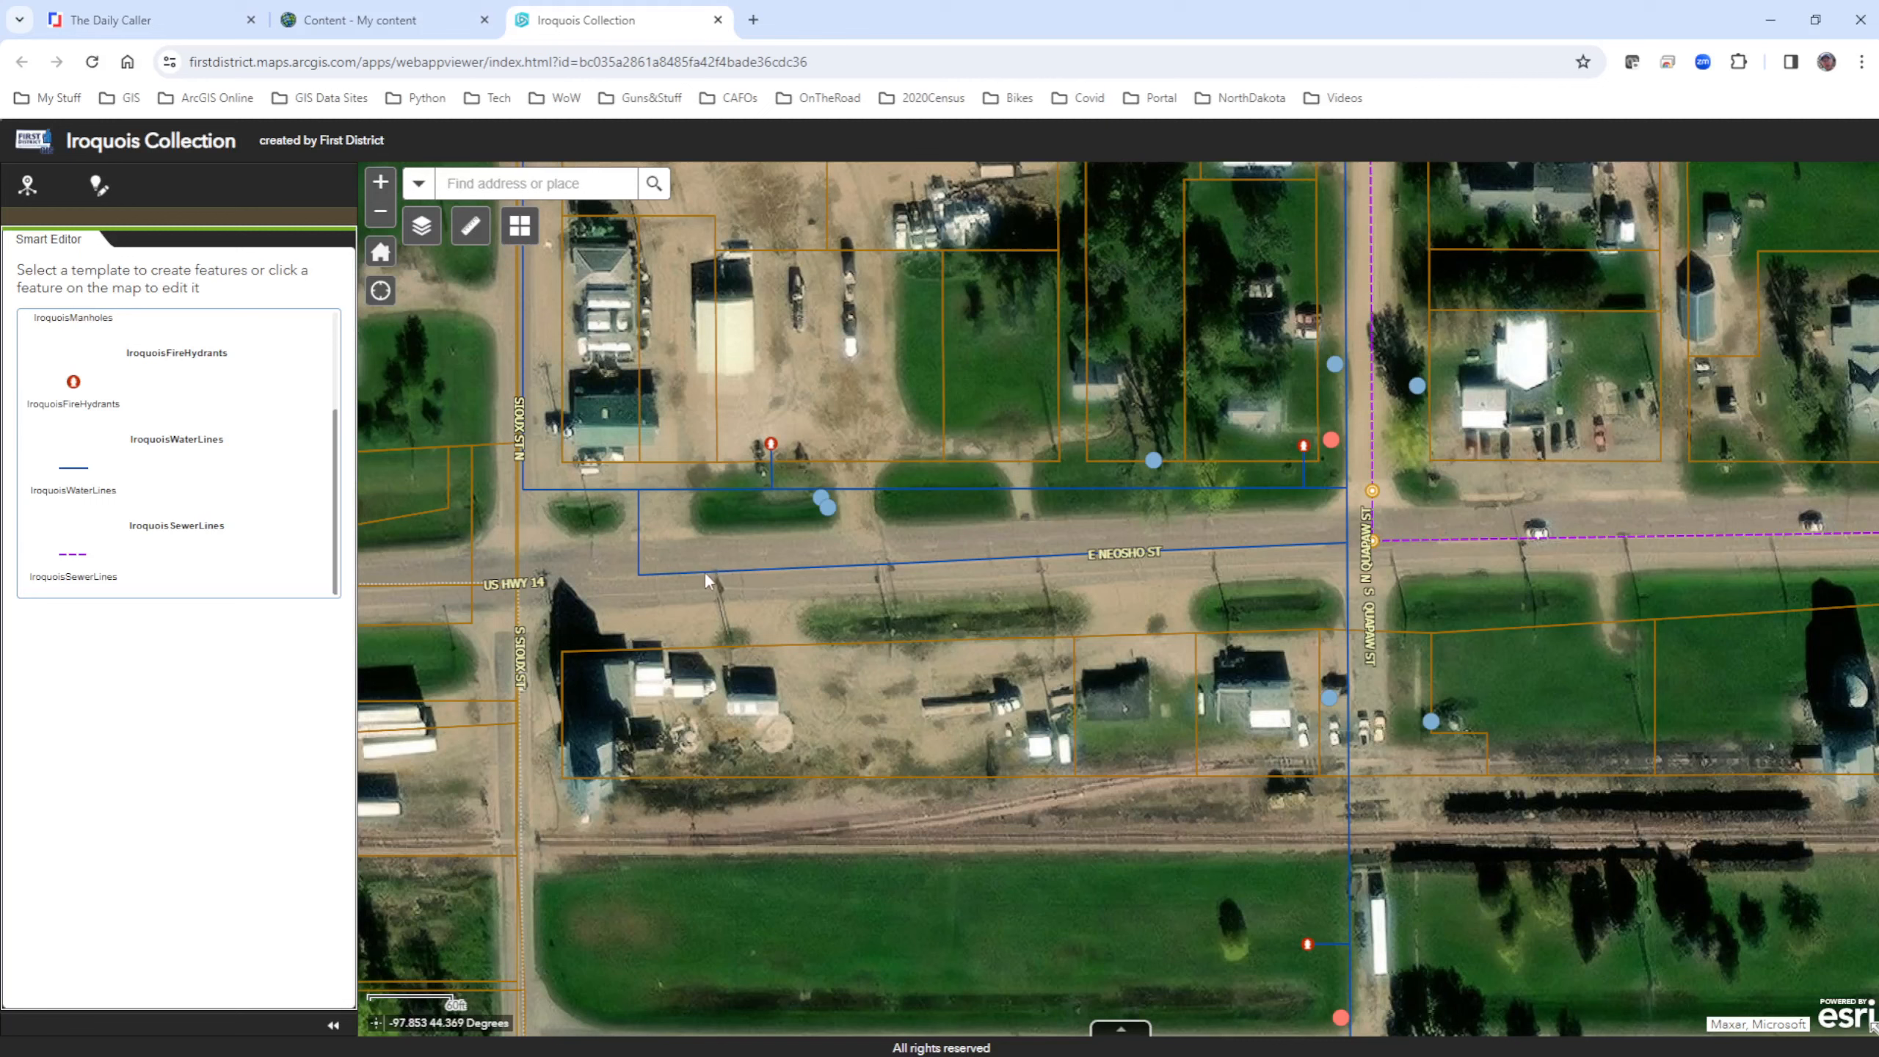
pyautogui.click(754, 570)
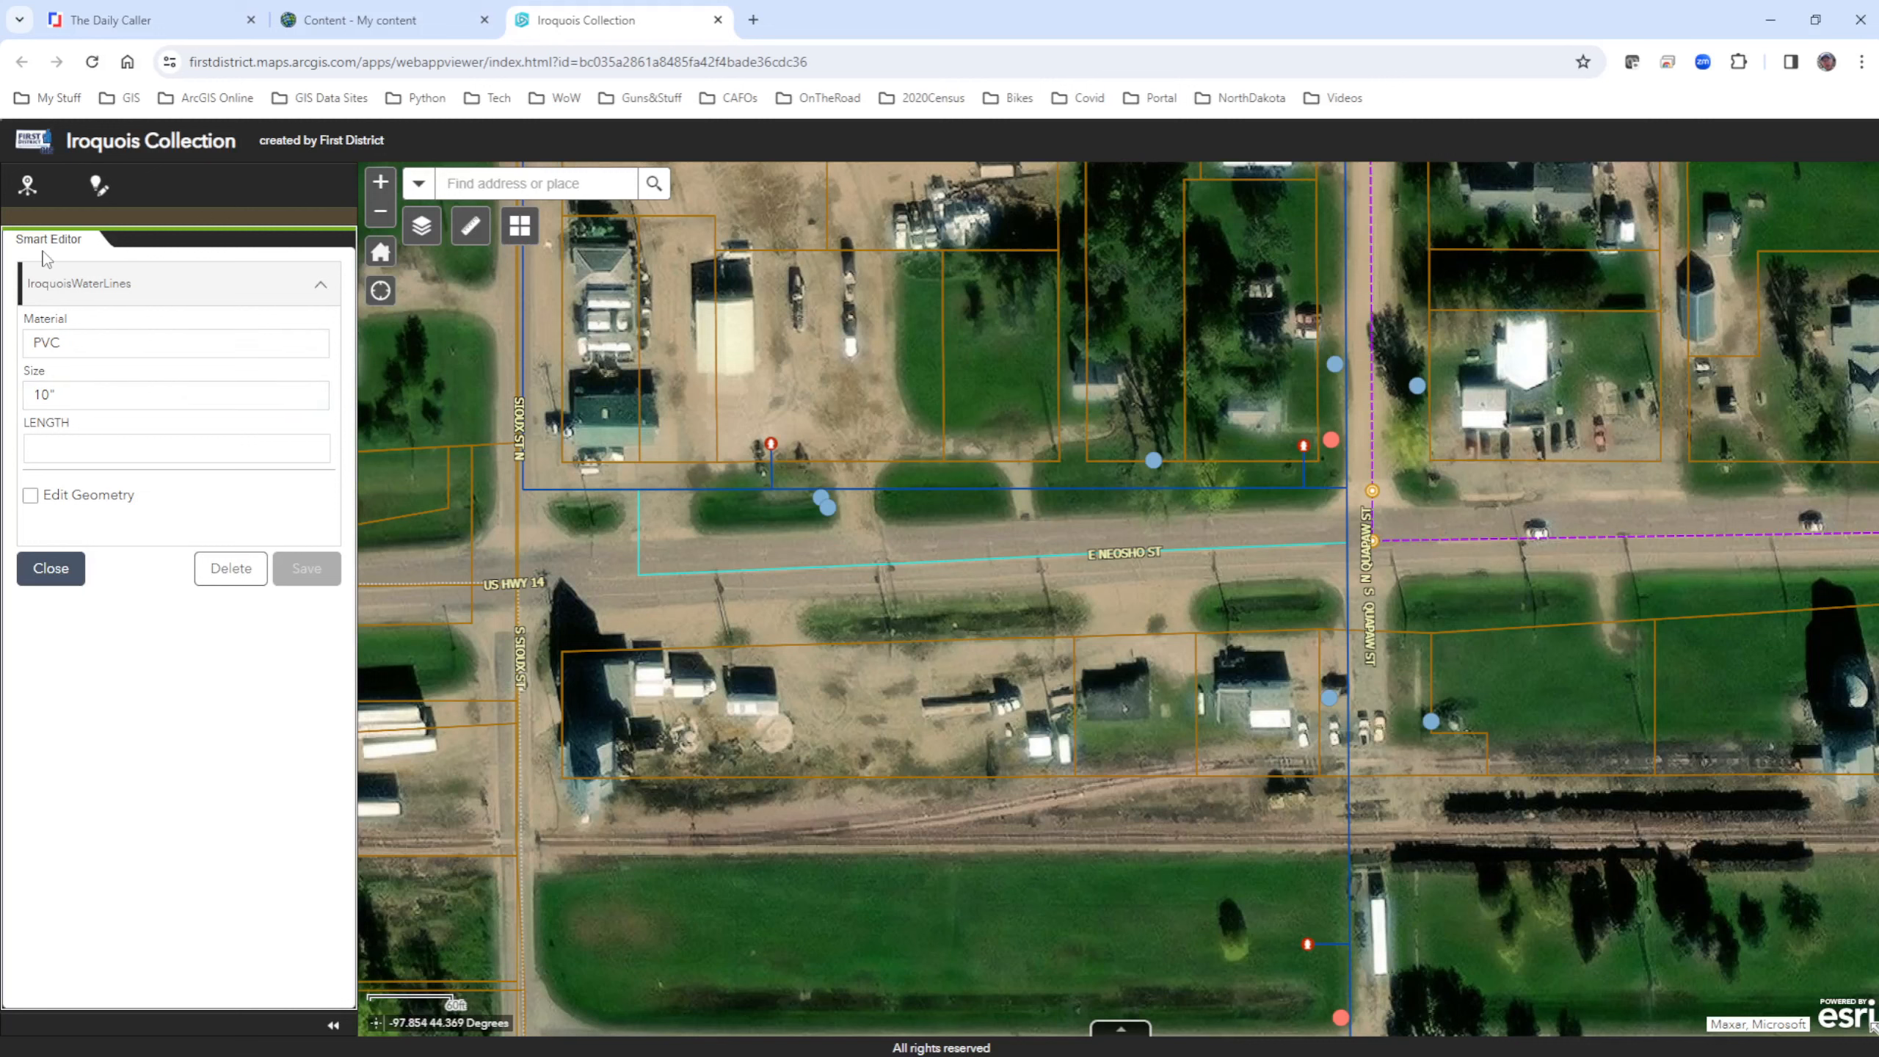
pyautogui.doubleClick(46, 343)
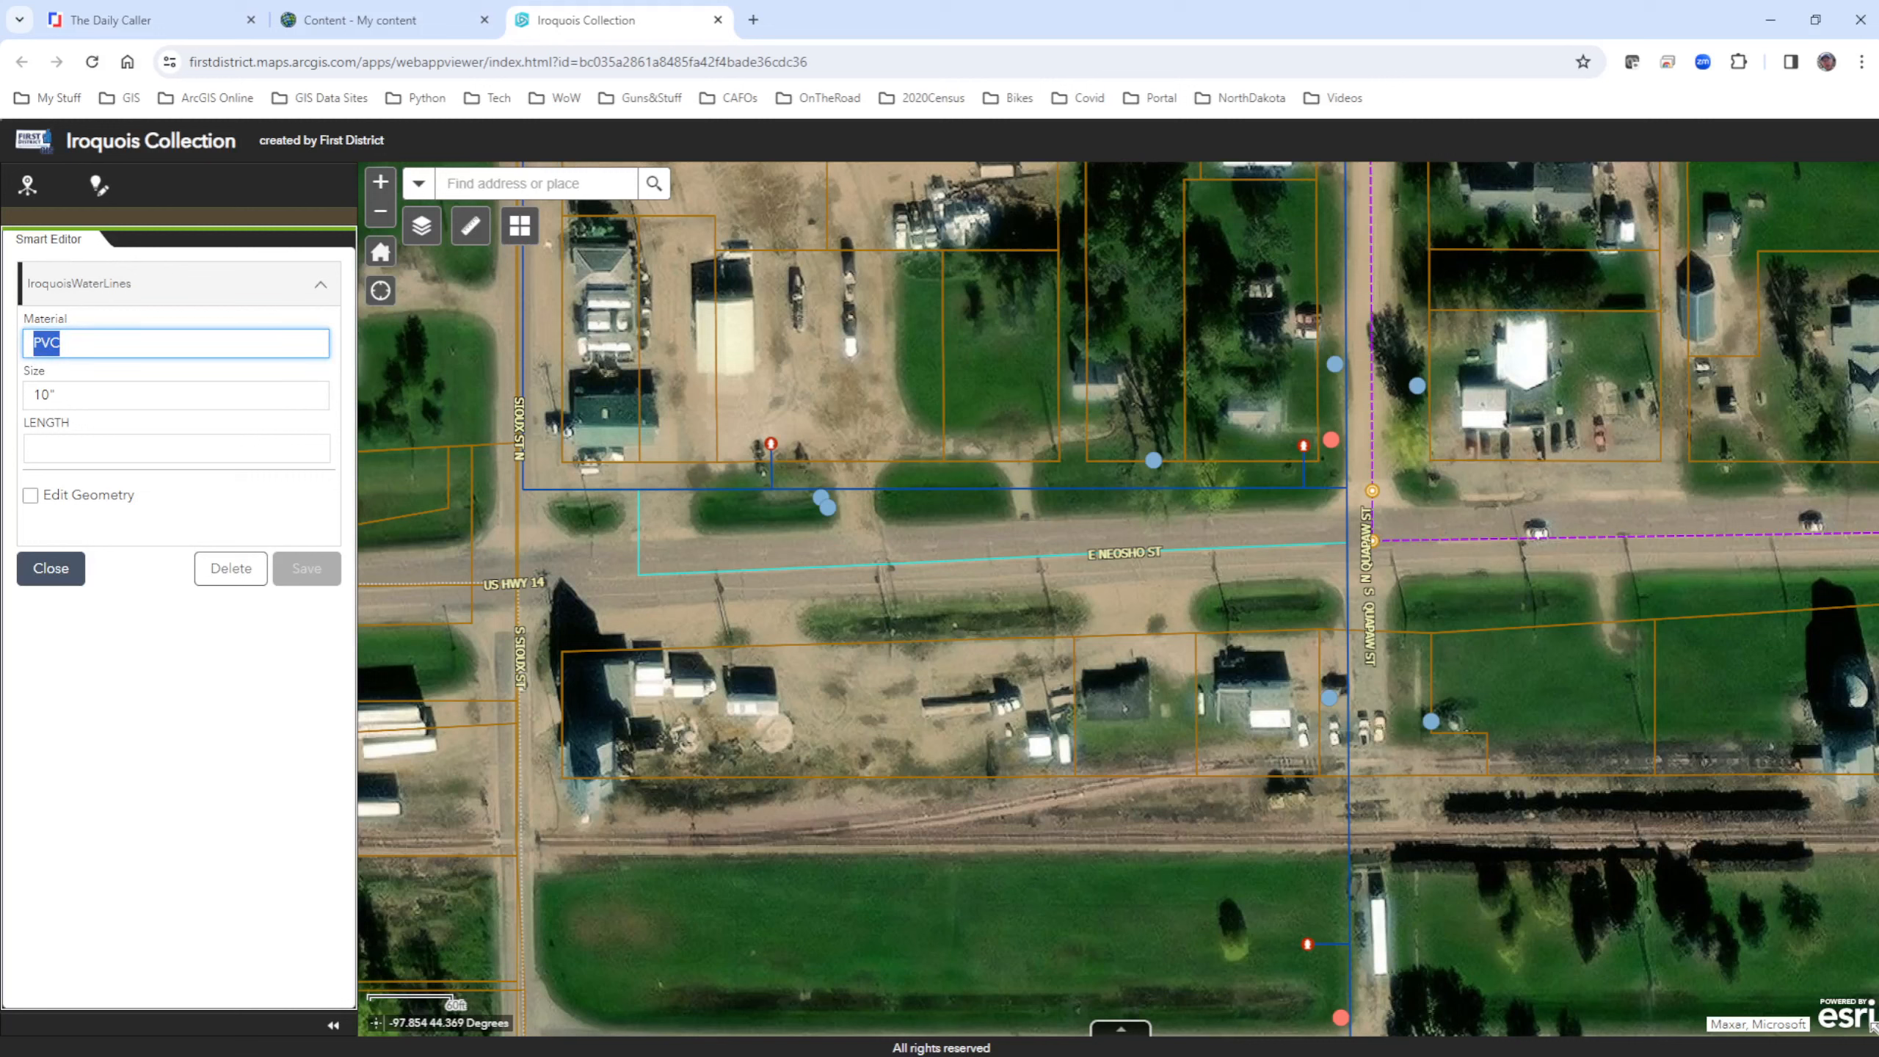
pyautogui.write('CLAY')
pyautogui.click(140, 395)
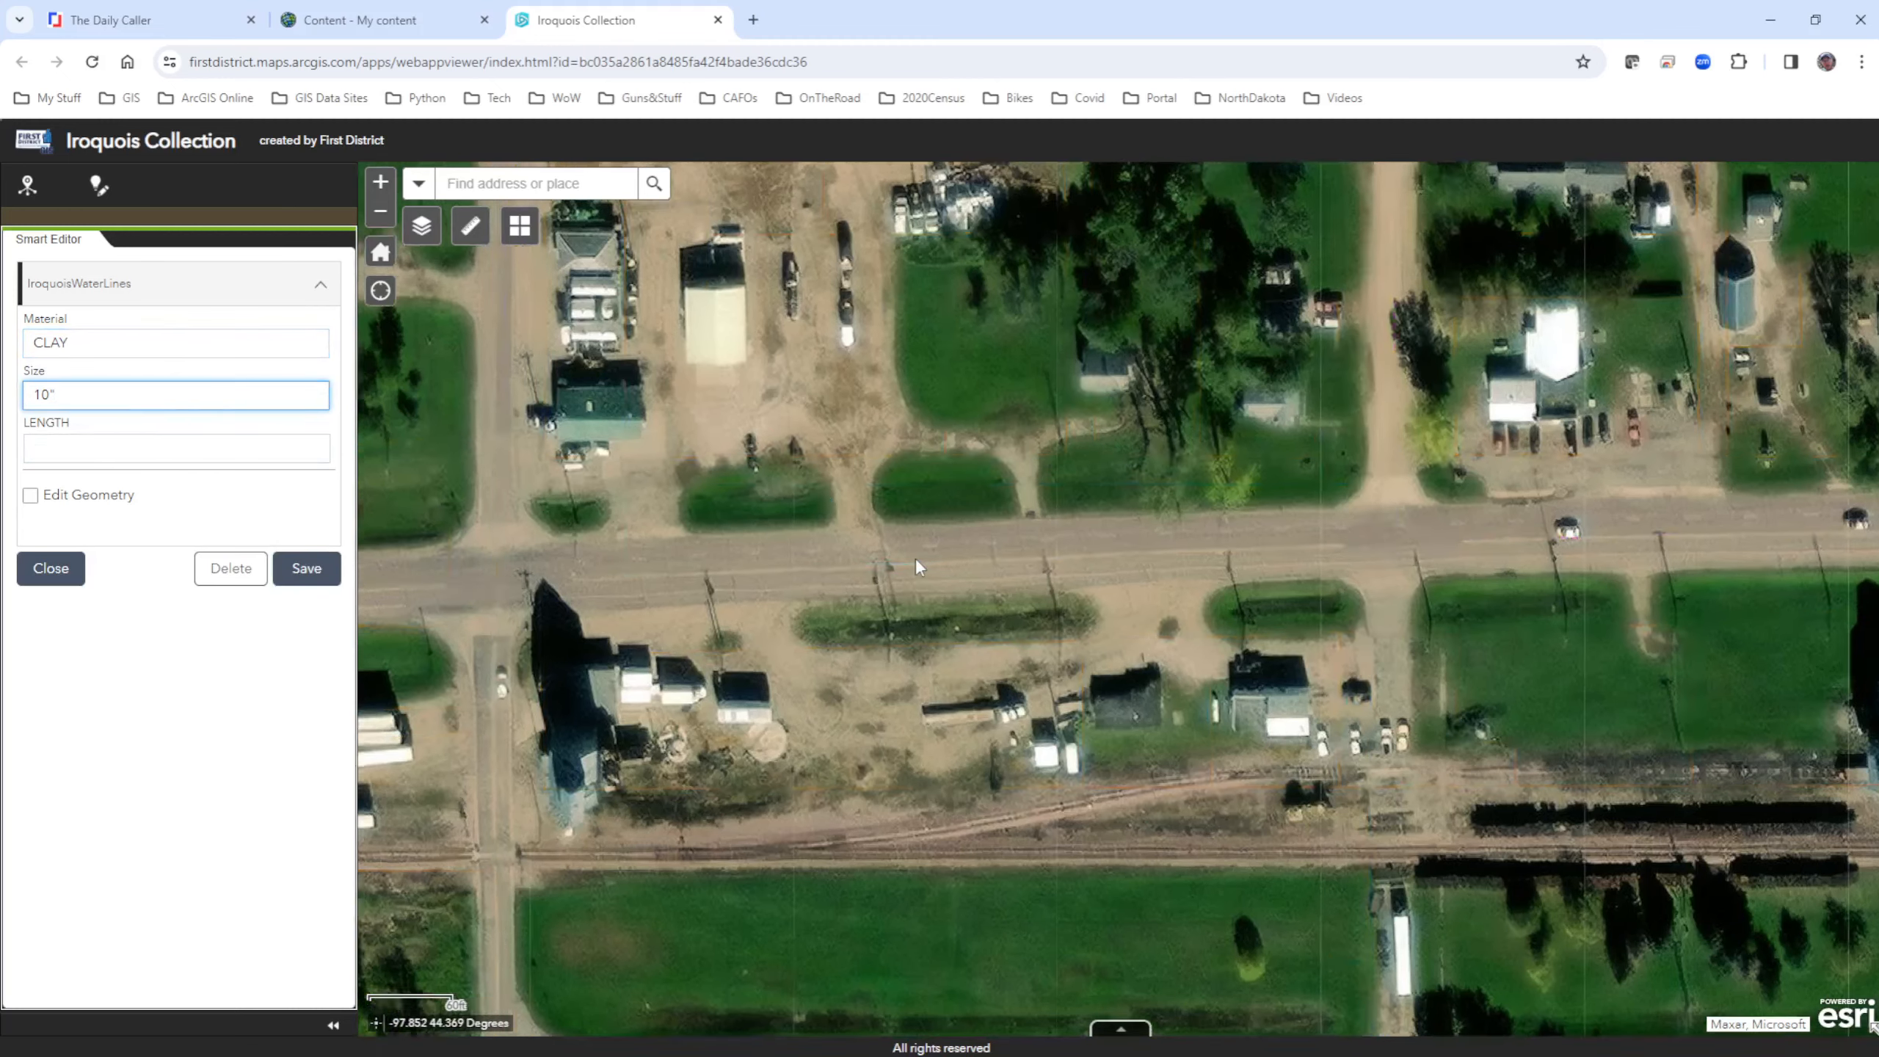
pyautogui.scroll(1, 916, 567)
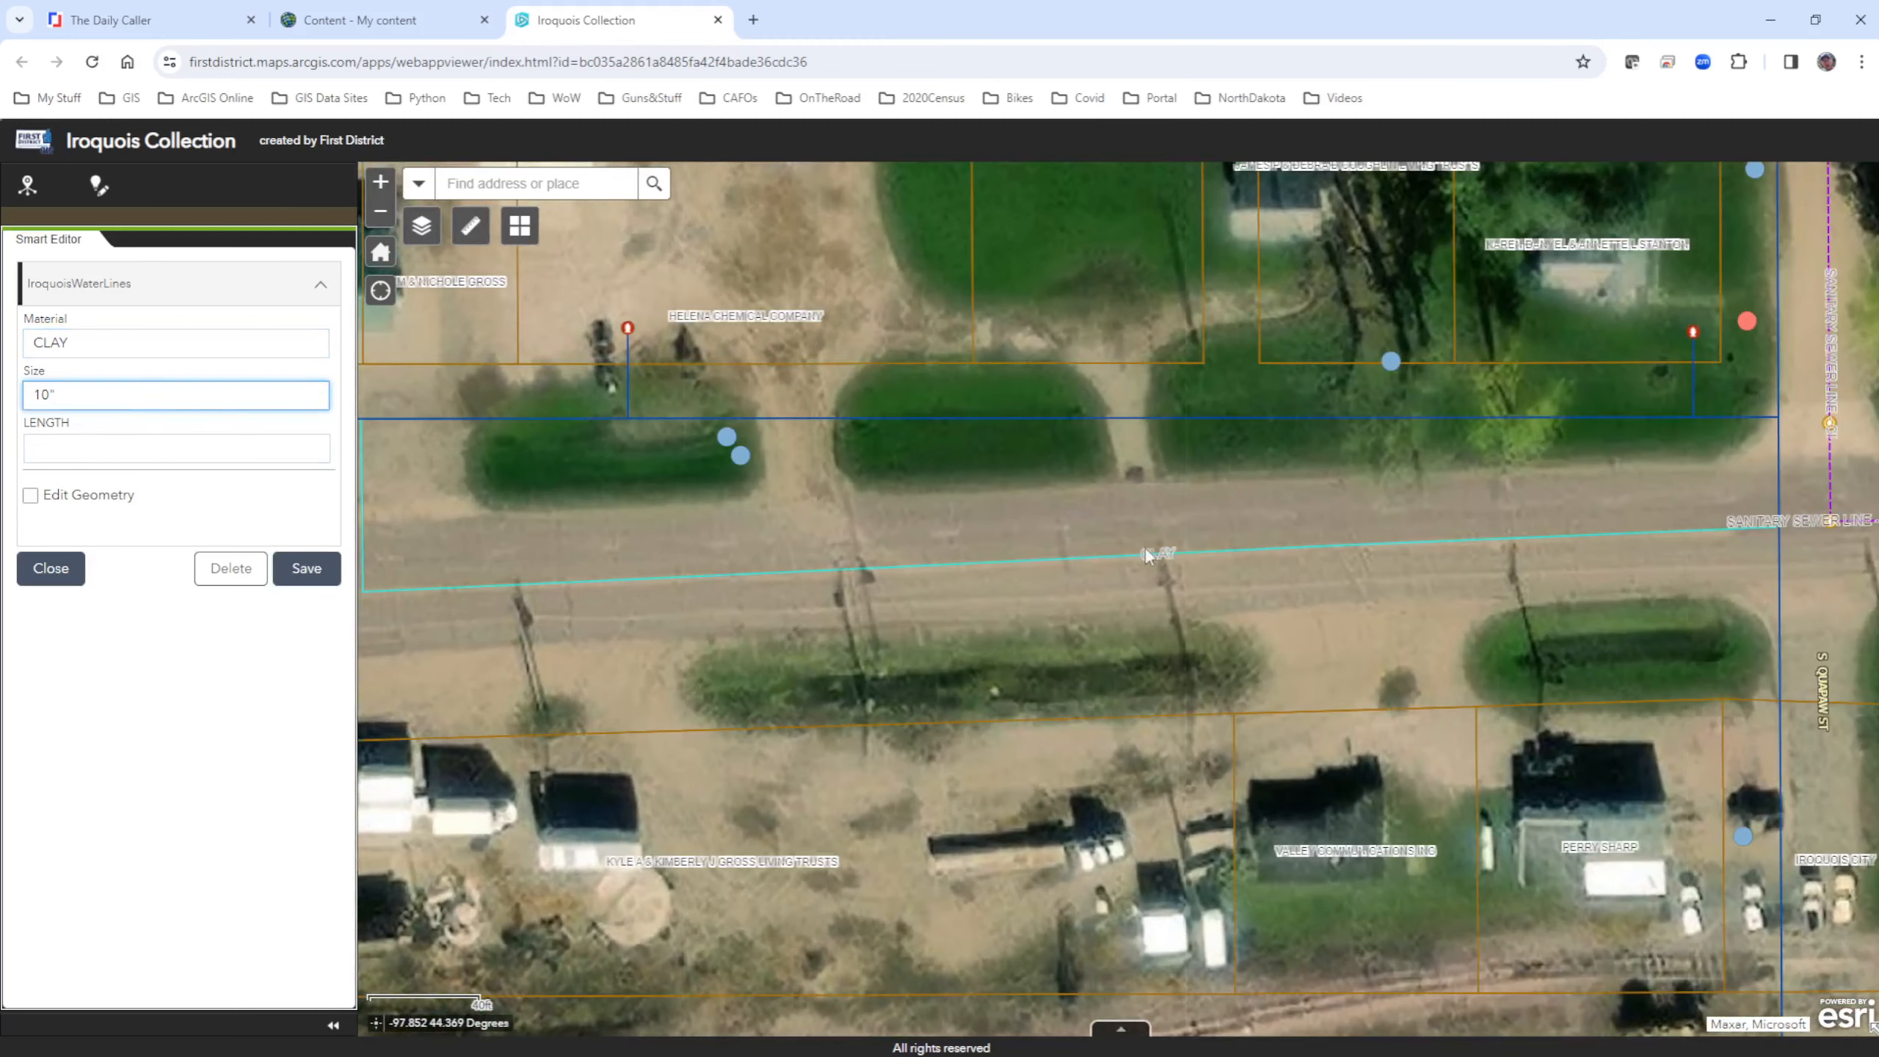
# Step: Set the selected water line's material back to PVC, keep the size at 10", and save
pyautogui.write('10"')
pyautogui.hotkey('shift', 'Tab')
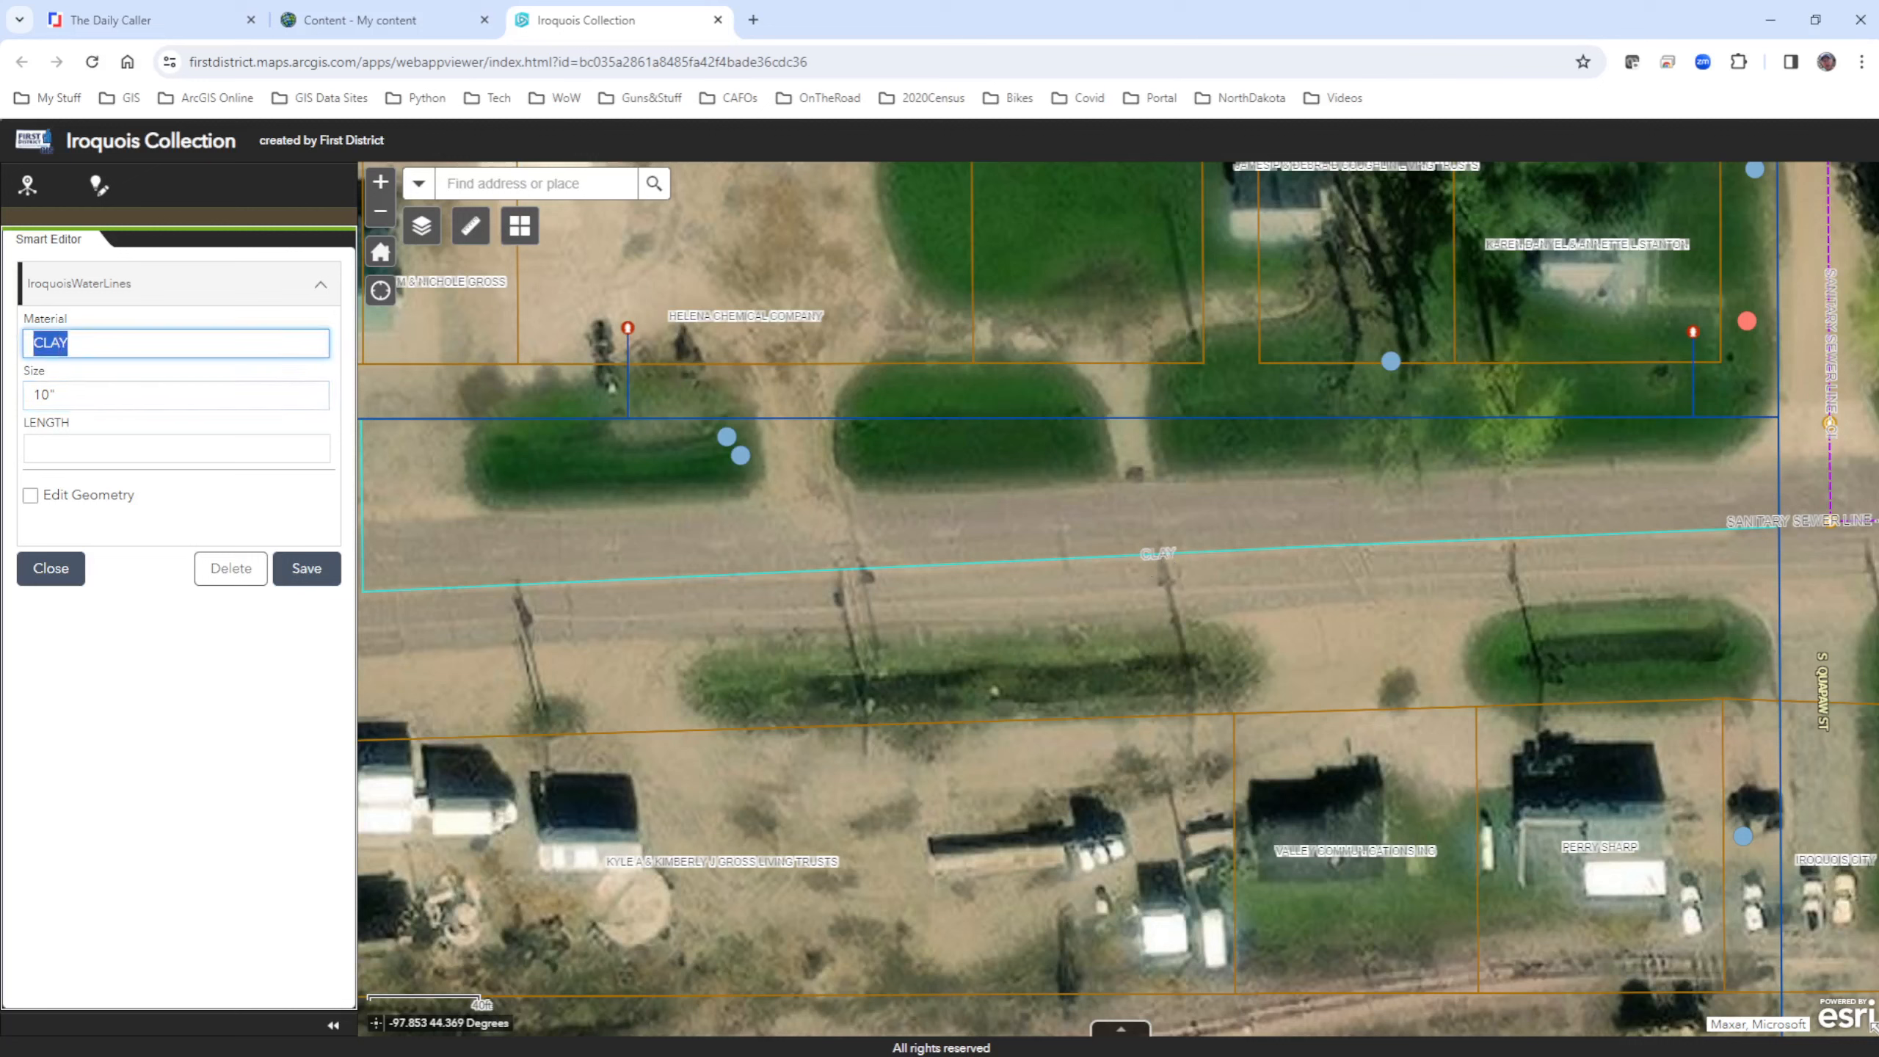
pyautogui.write('PVC')
pyautogui.click(330, 571)
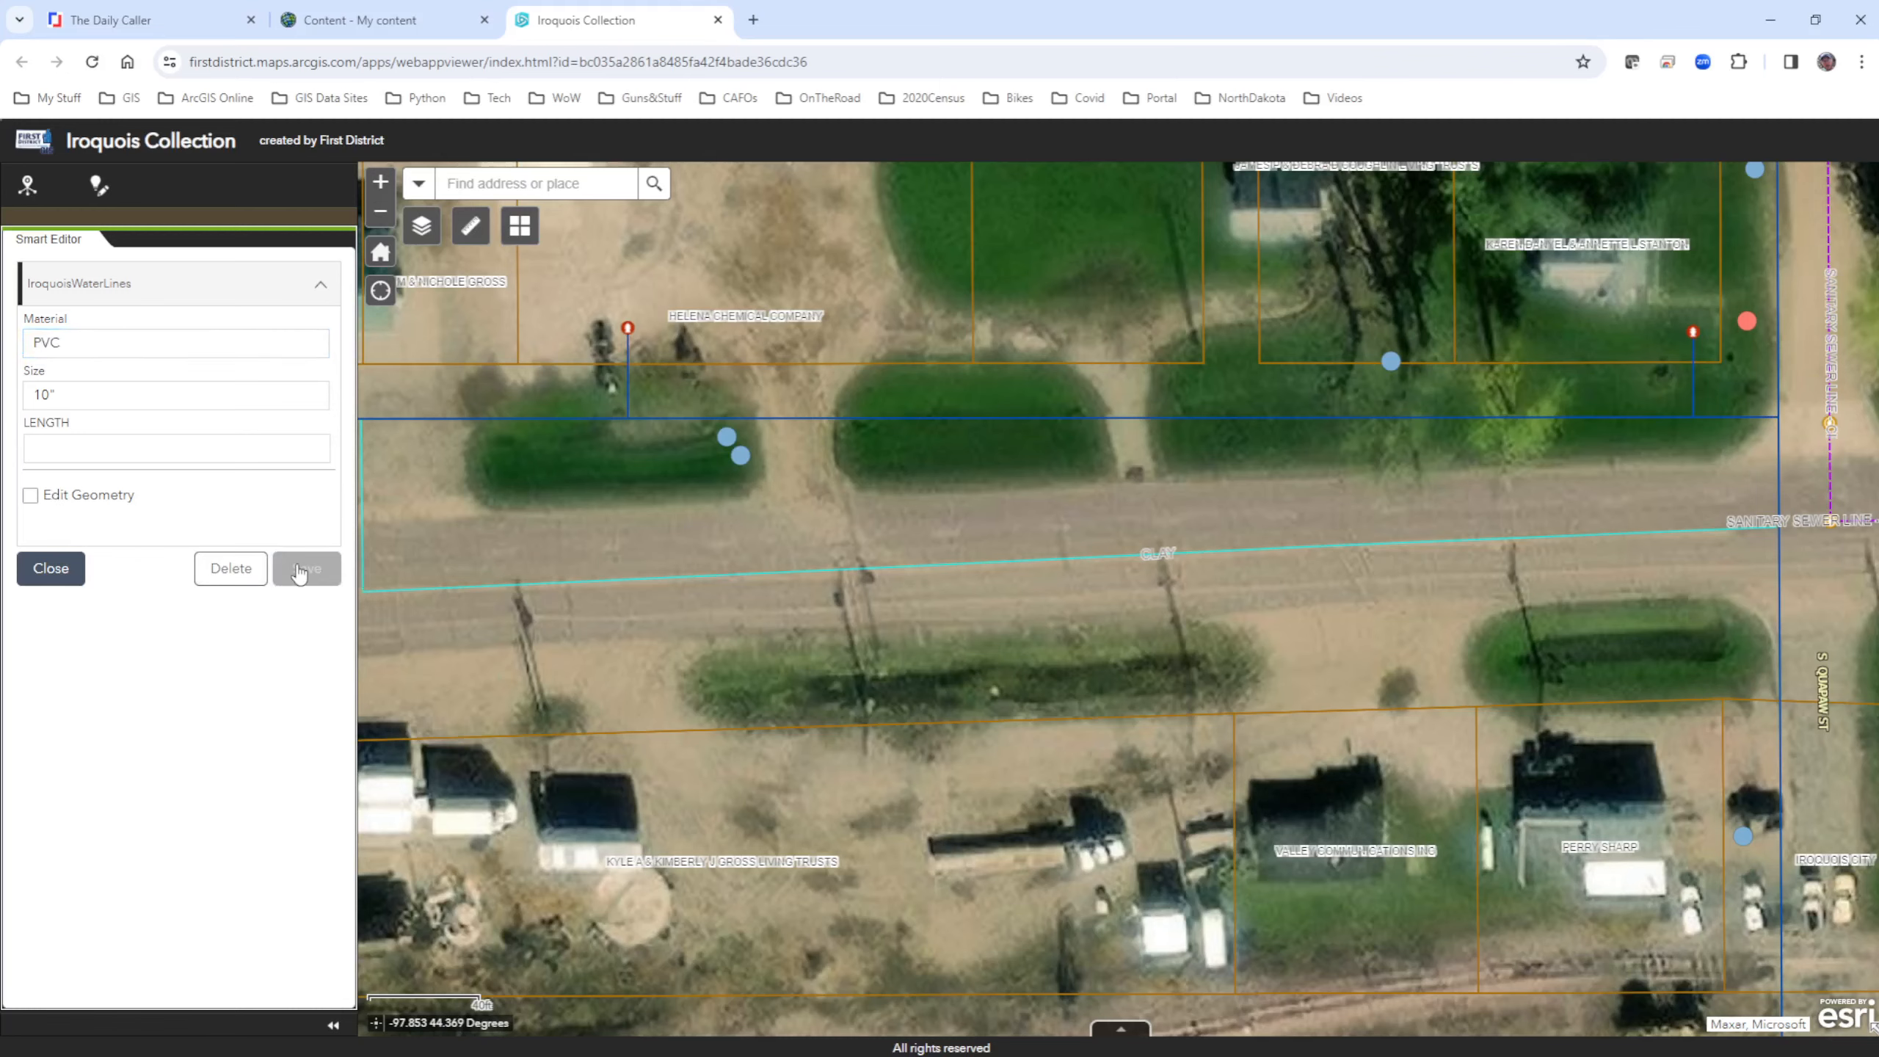
pyautogui.scroll(-1, 826, 582)
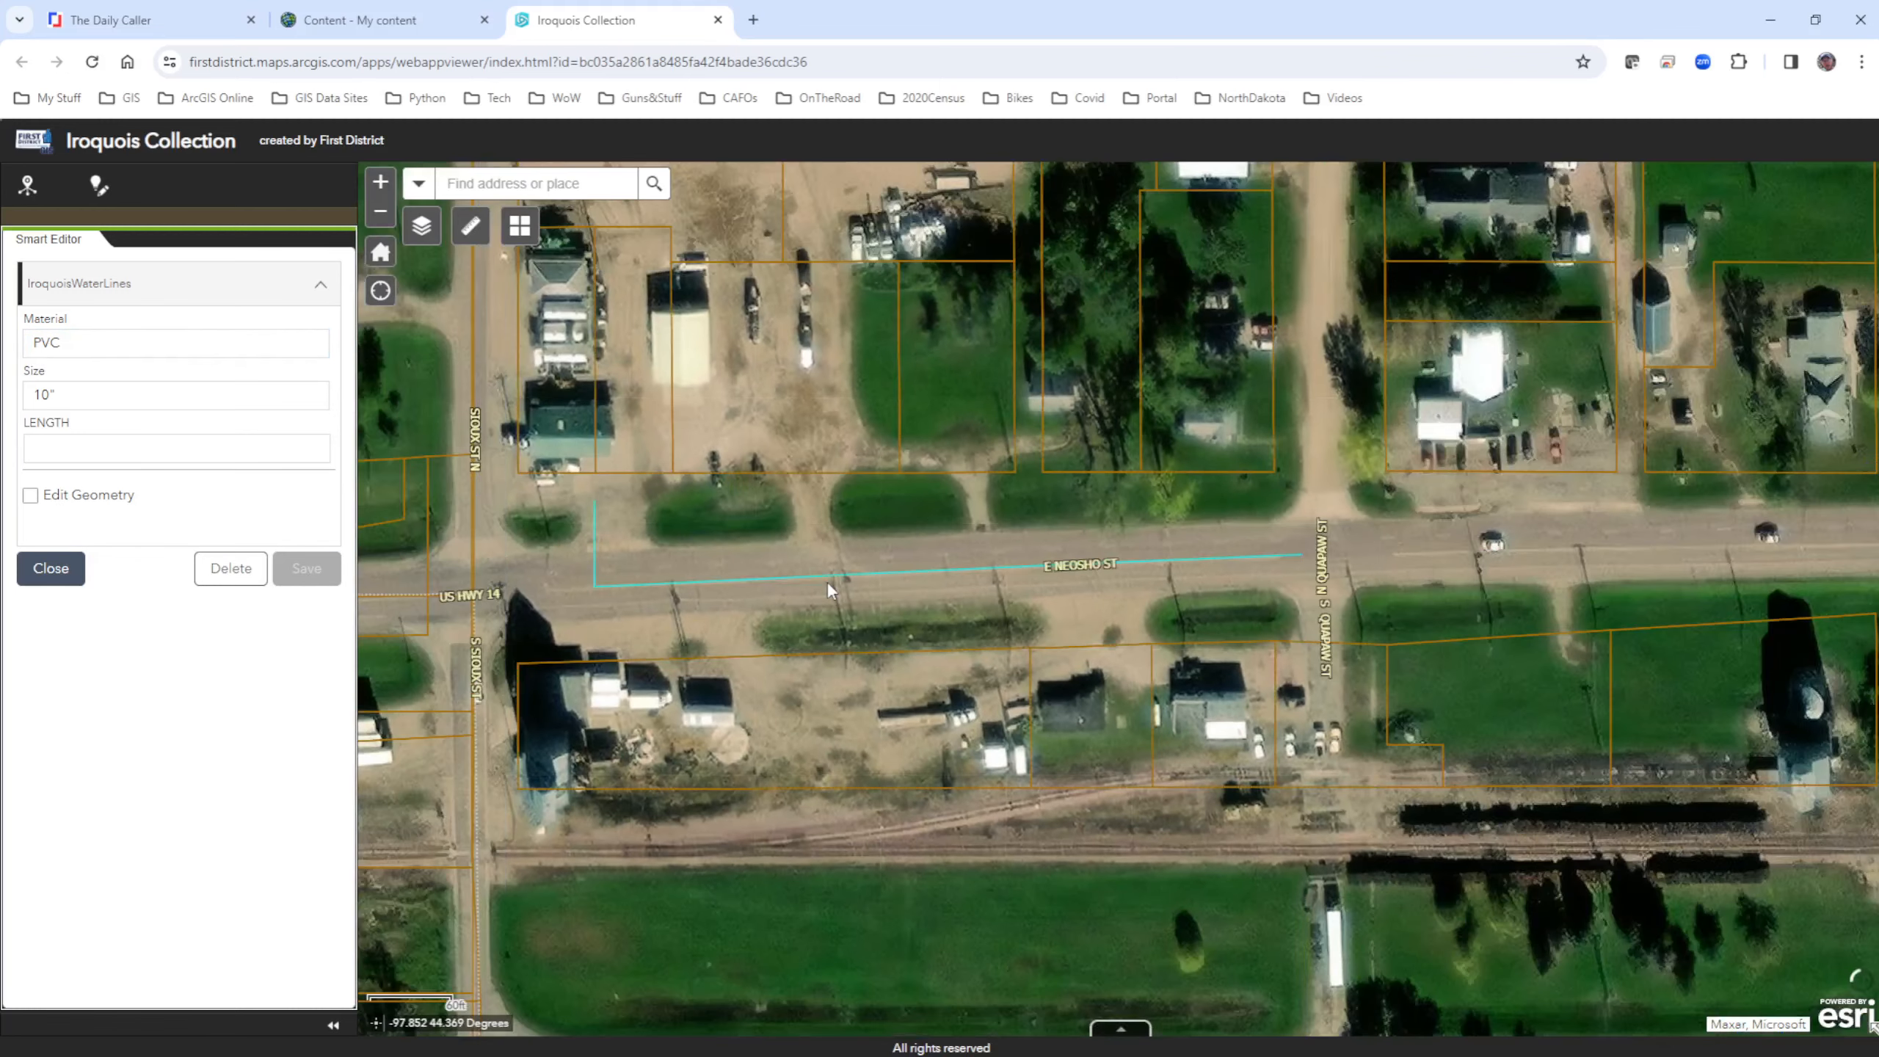
# Step: Close the saved water line's attribute form and check its material label on E Neosho St
pyautogui.scroll(1, 890, 579)
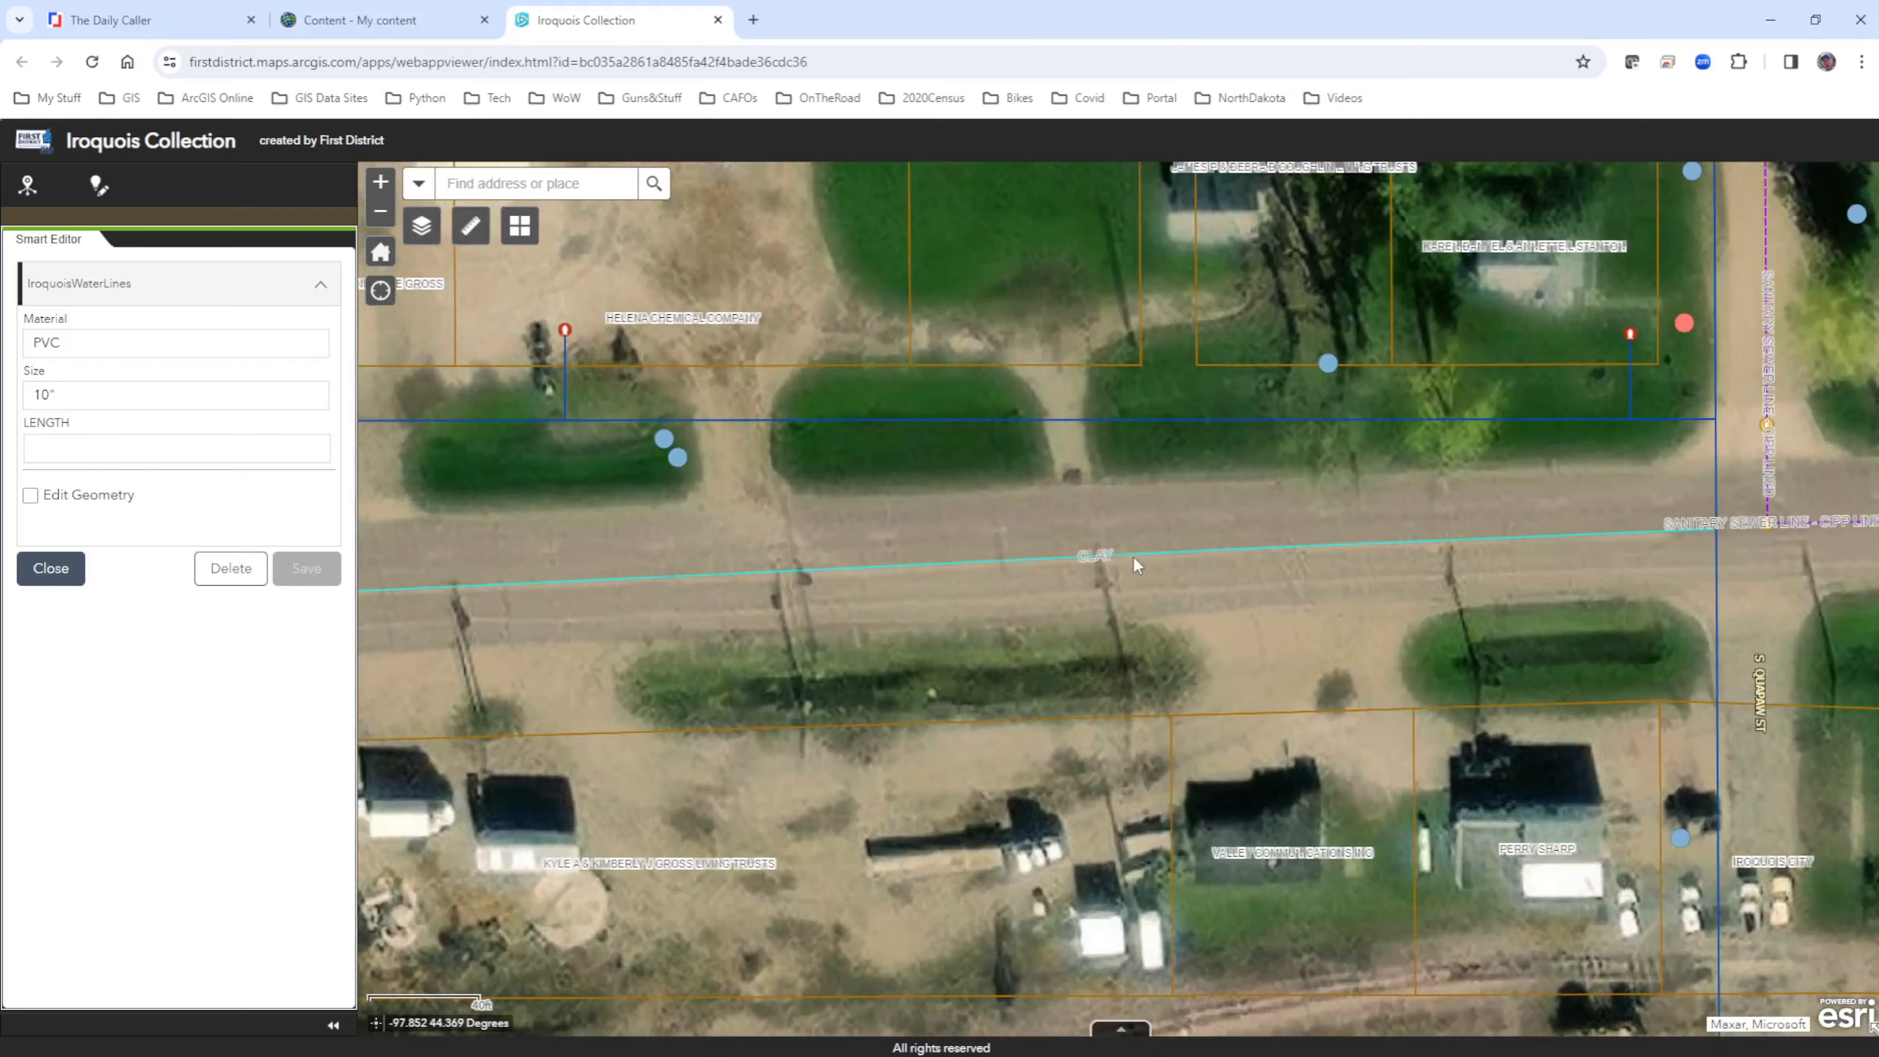
pyautogui.scroll(1, 1135, 560)
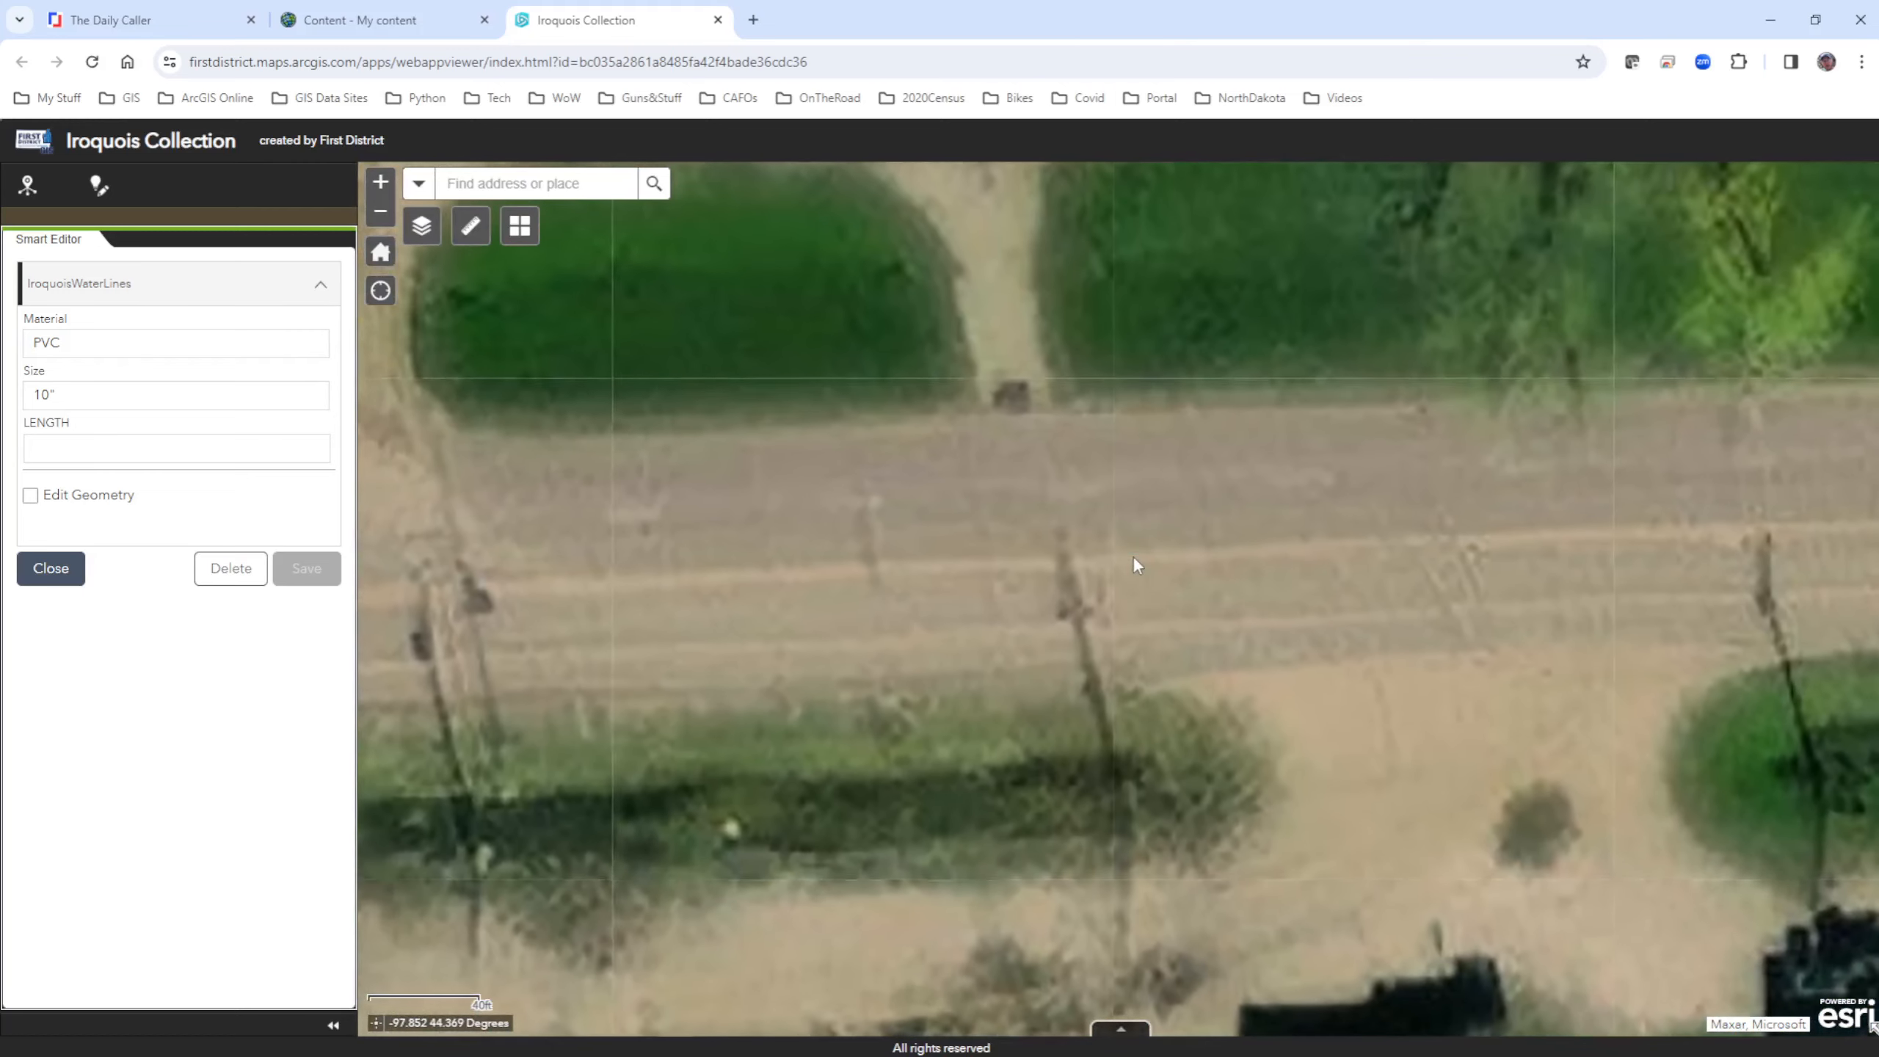
pyautogui.click(51, 568)
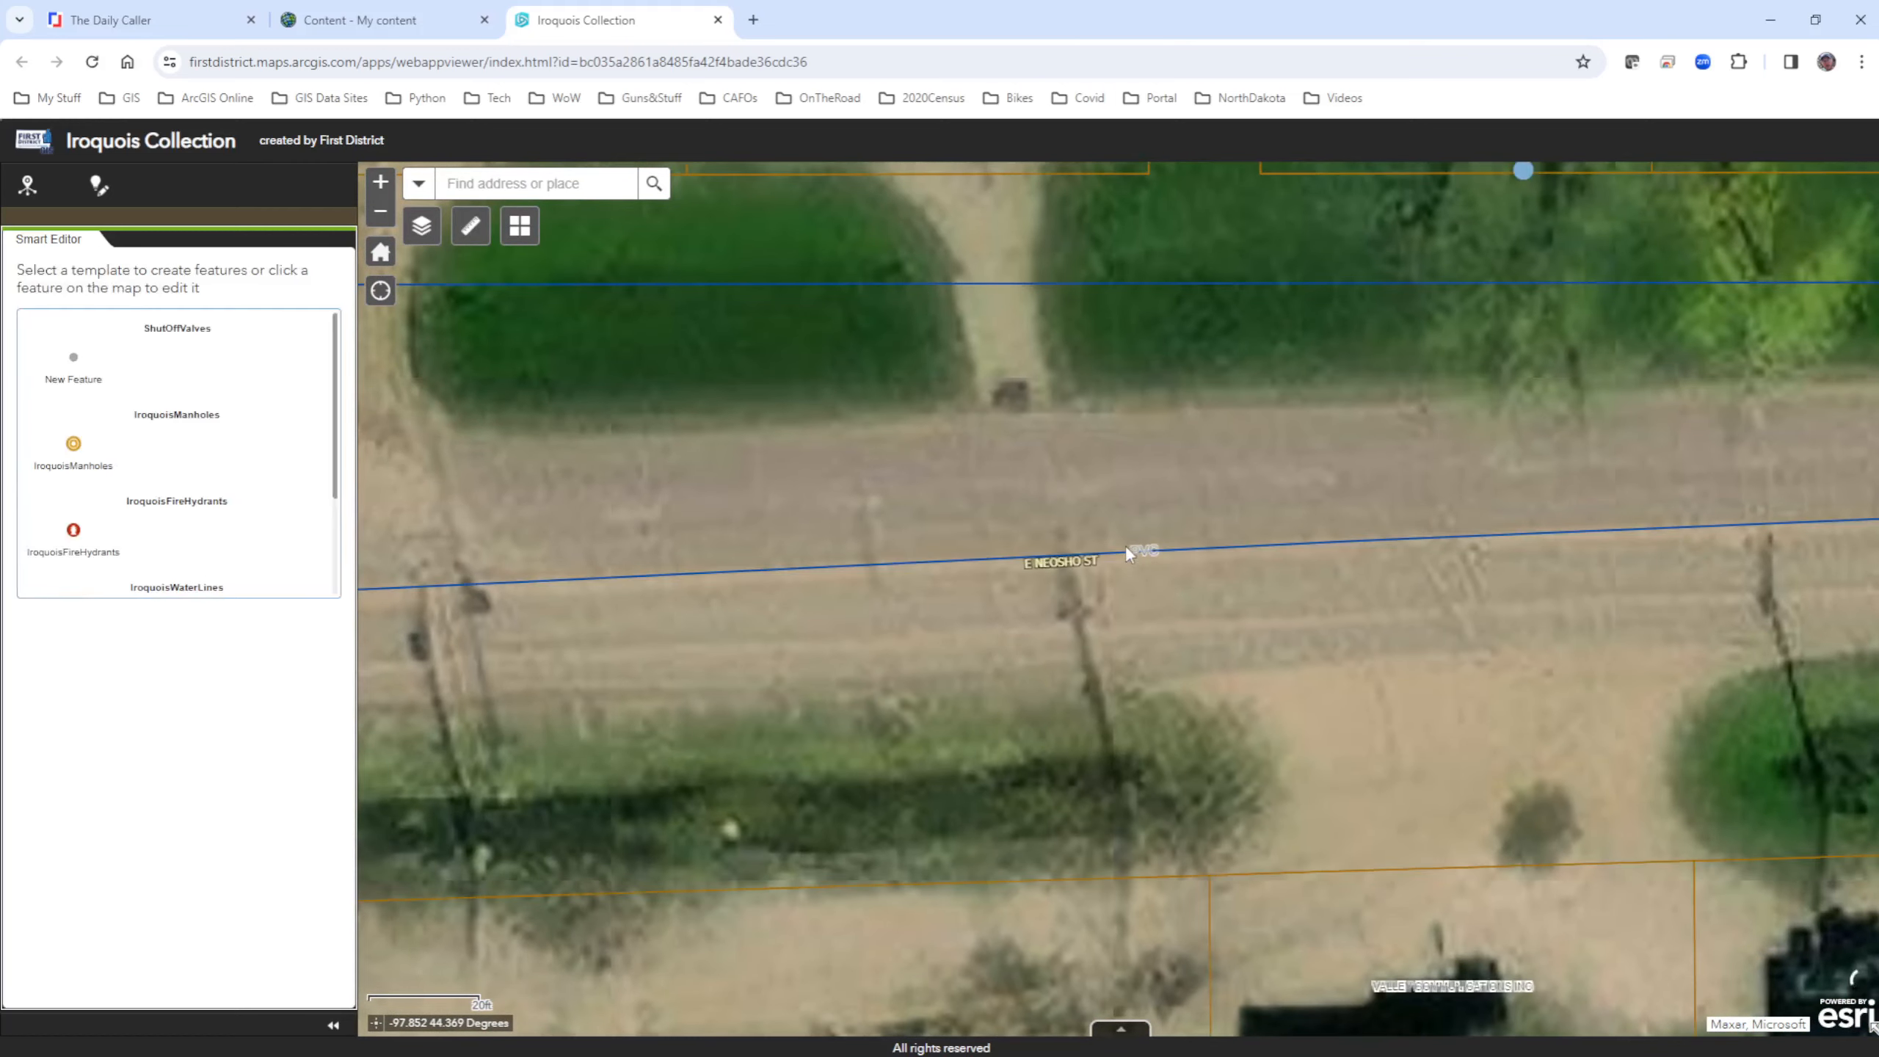
pyautogui.scroll(-1, 964, 559)
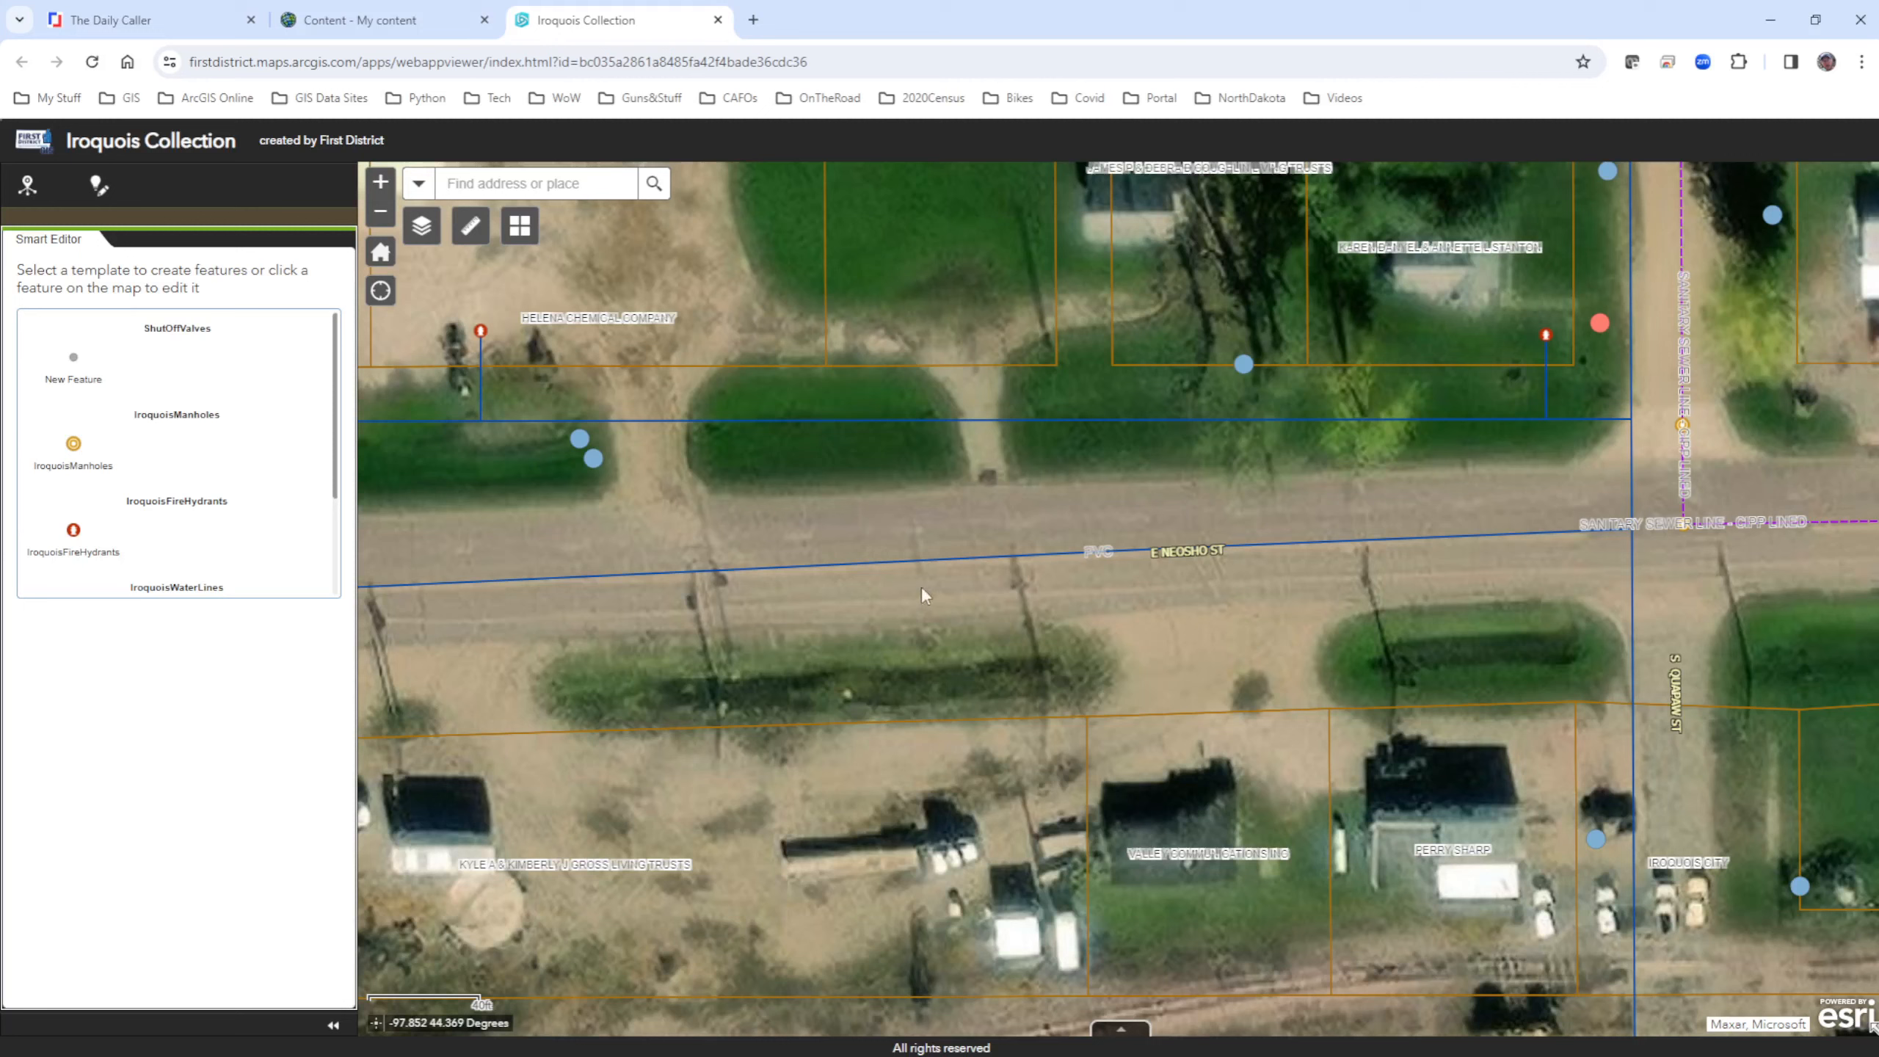
# Step: Edit the E Neosho St water line's geometry so it extends west to Sioux St, then north to the existing line's corner
pyautogui.click(875, 562)
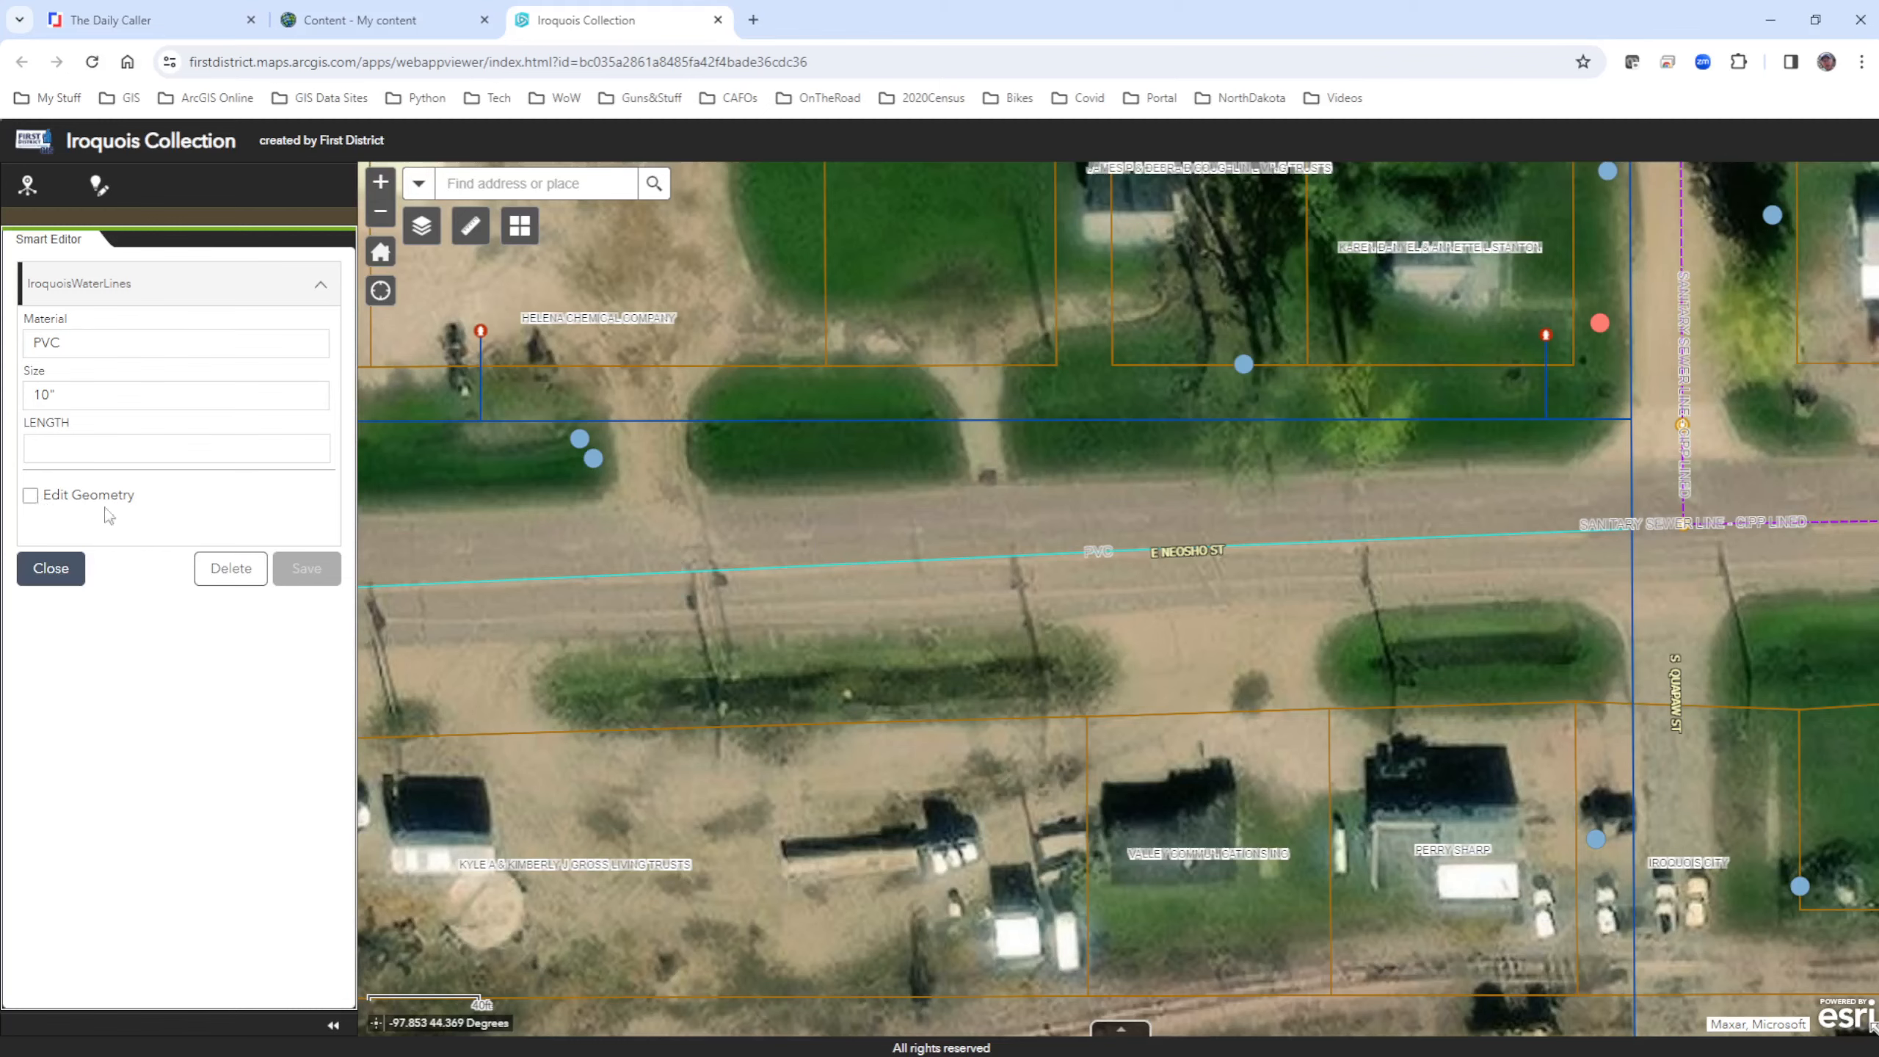
pyautogui.scroll(-1, 839, 513)
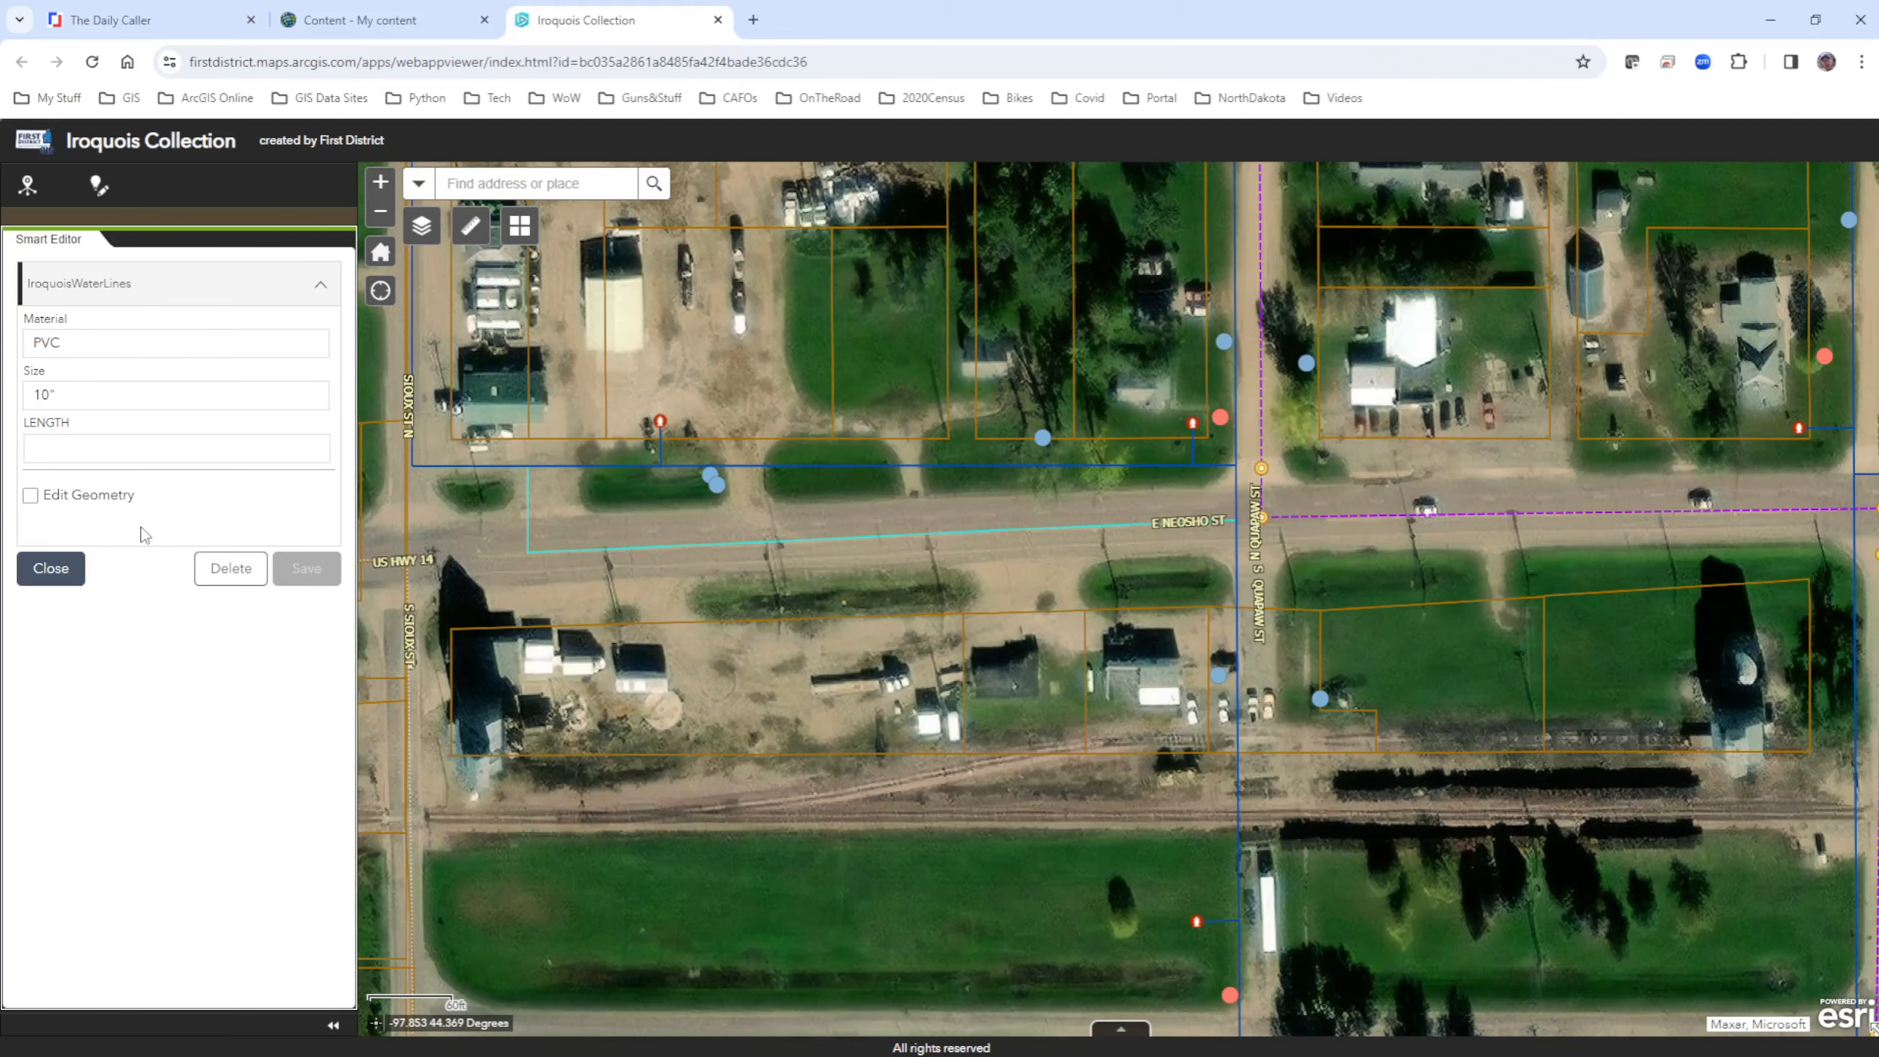
pyautogui.click(30, 496)
pyautogui.moveTo(529, 473); pyautogui.dragTo(714, 613)
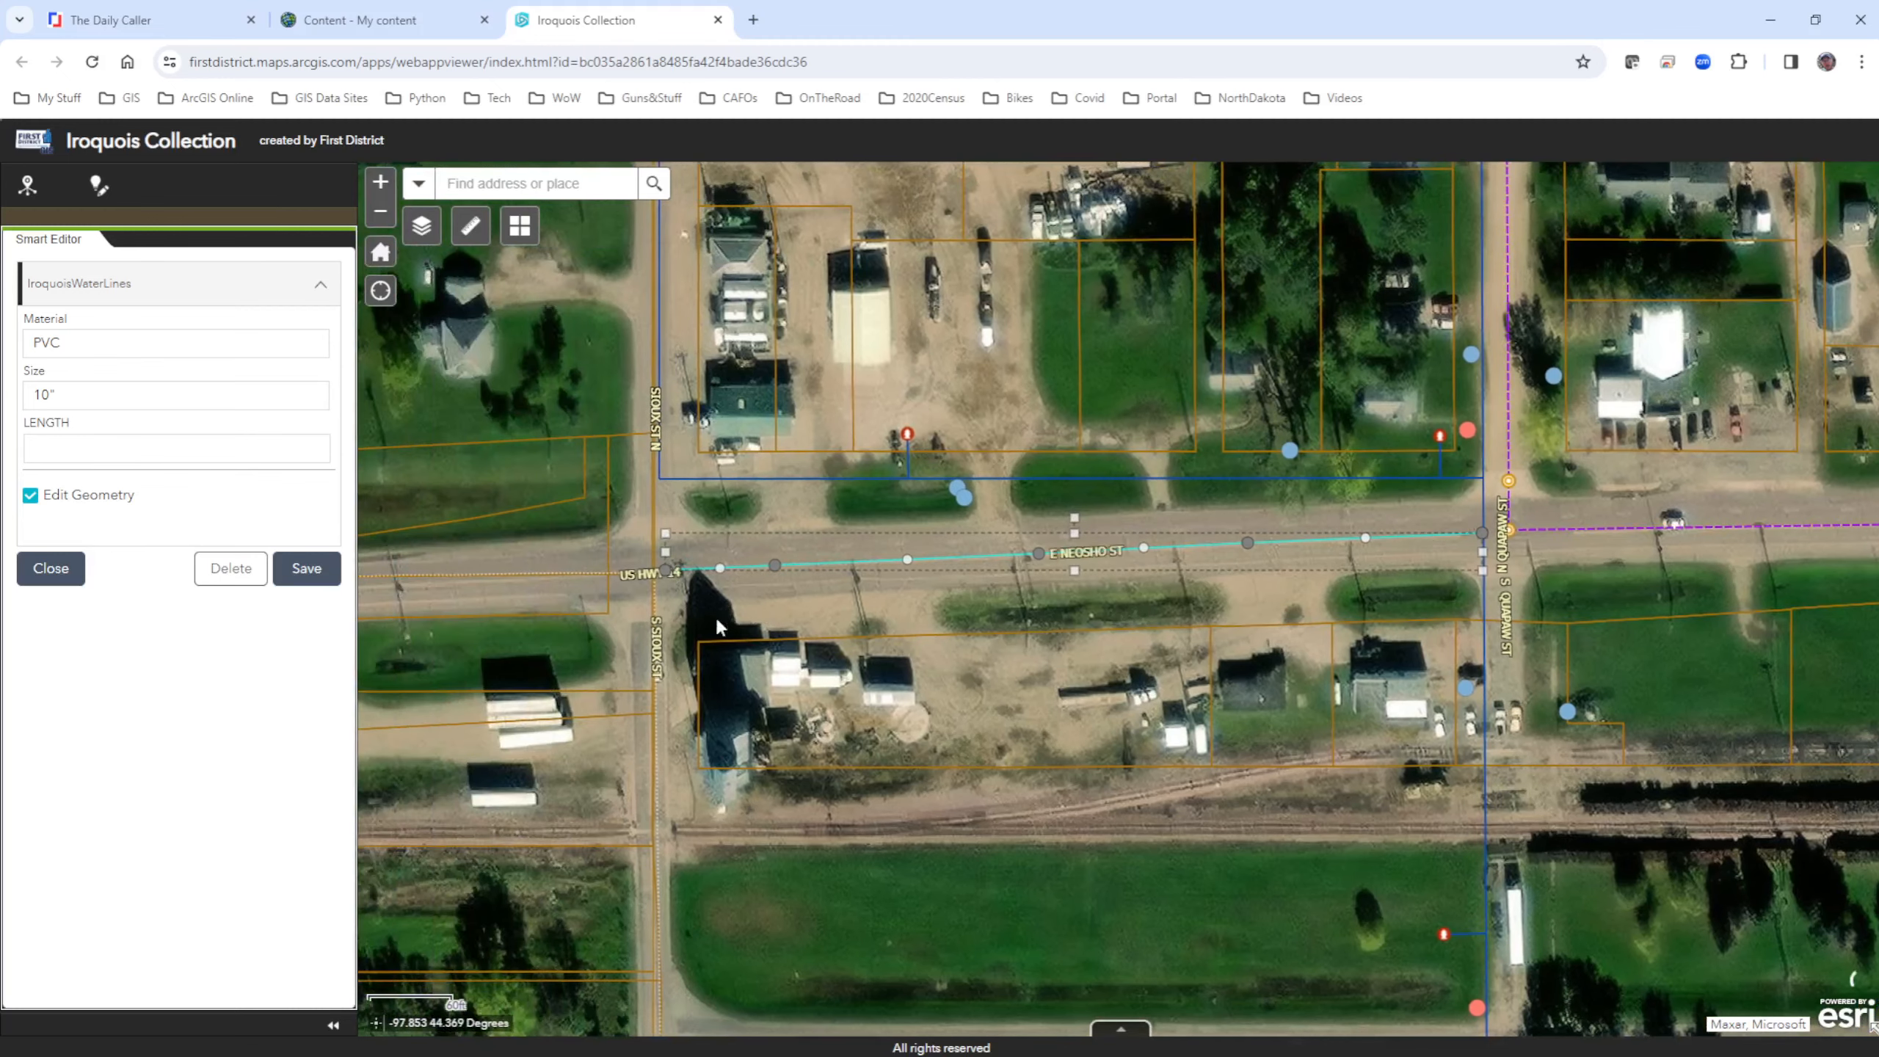
pyautogui.scroll(1, 602, 574)
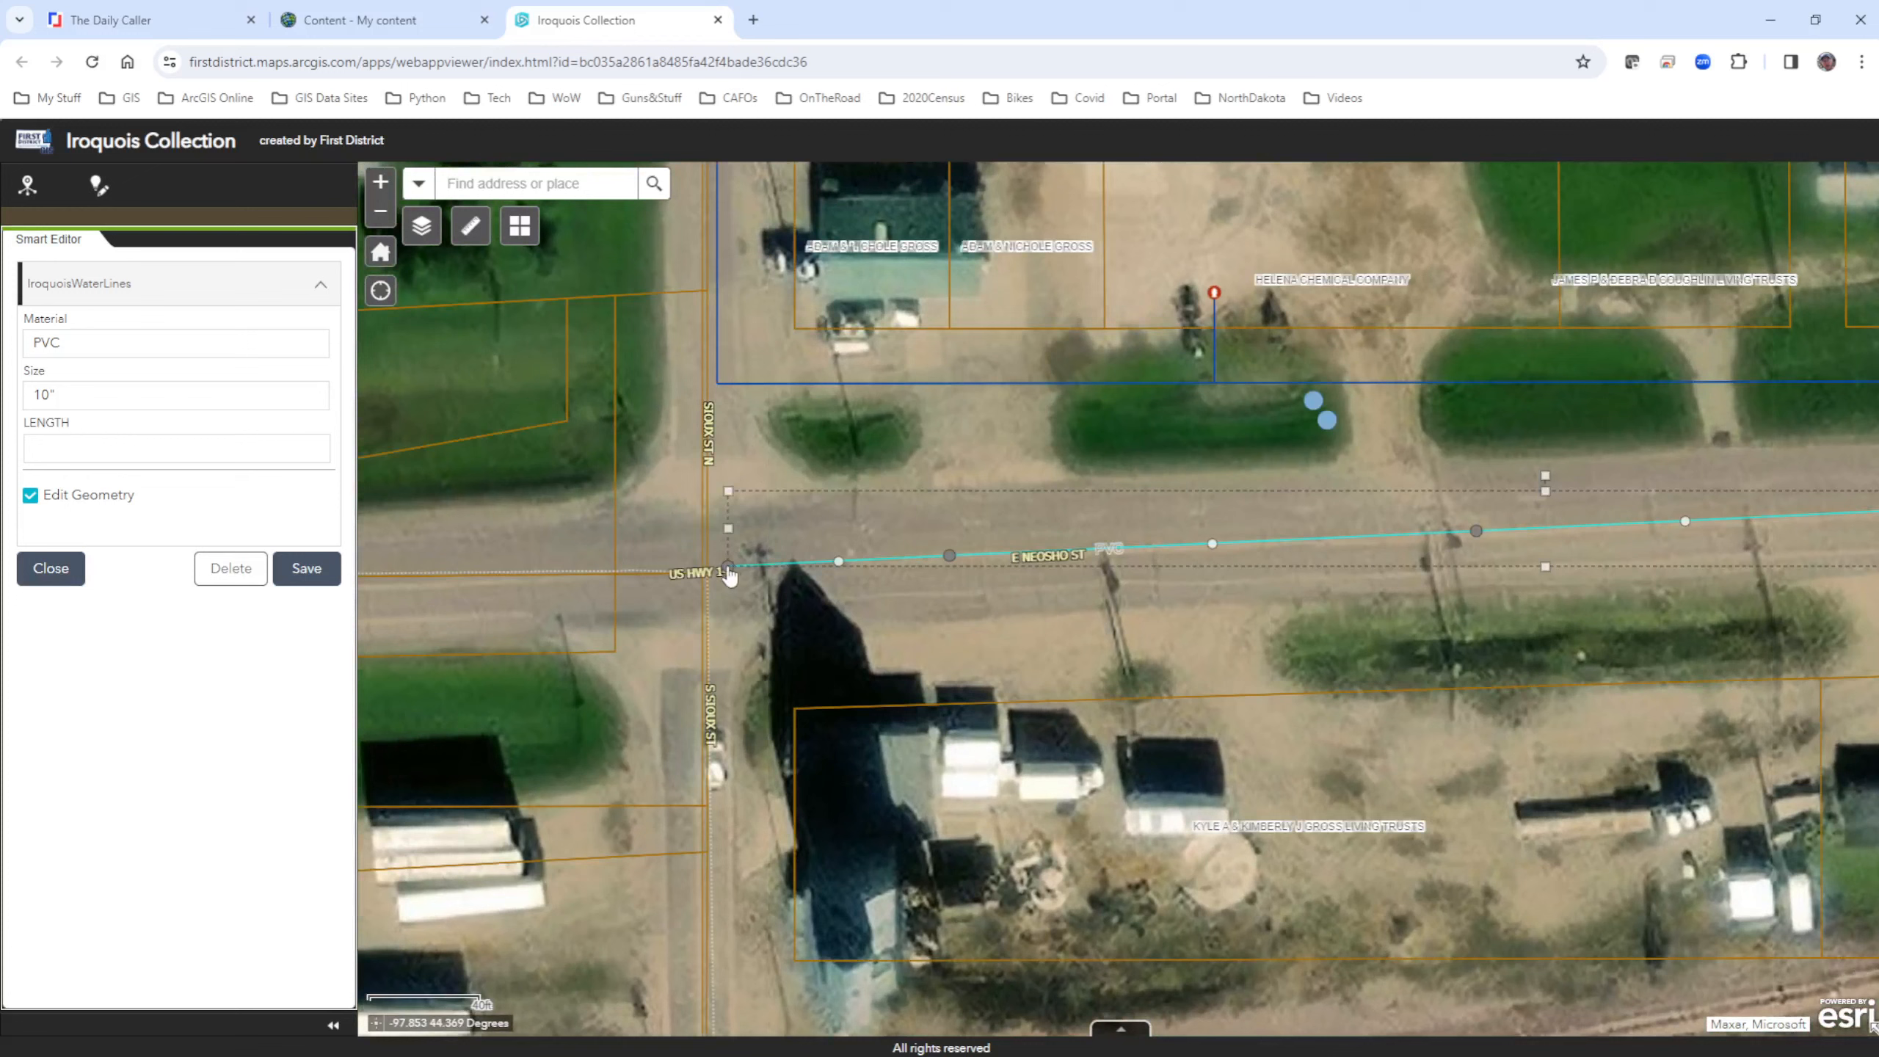
pyautogui.moveTo(728, 571); pyautogui.dragTo(719, 396)
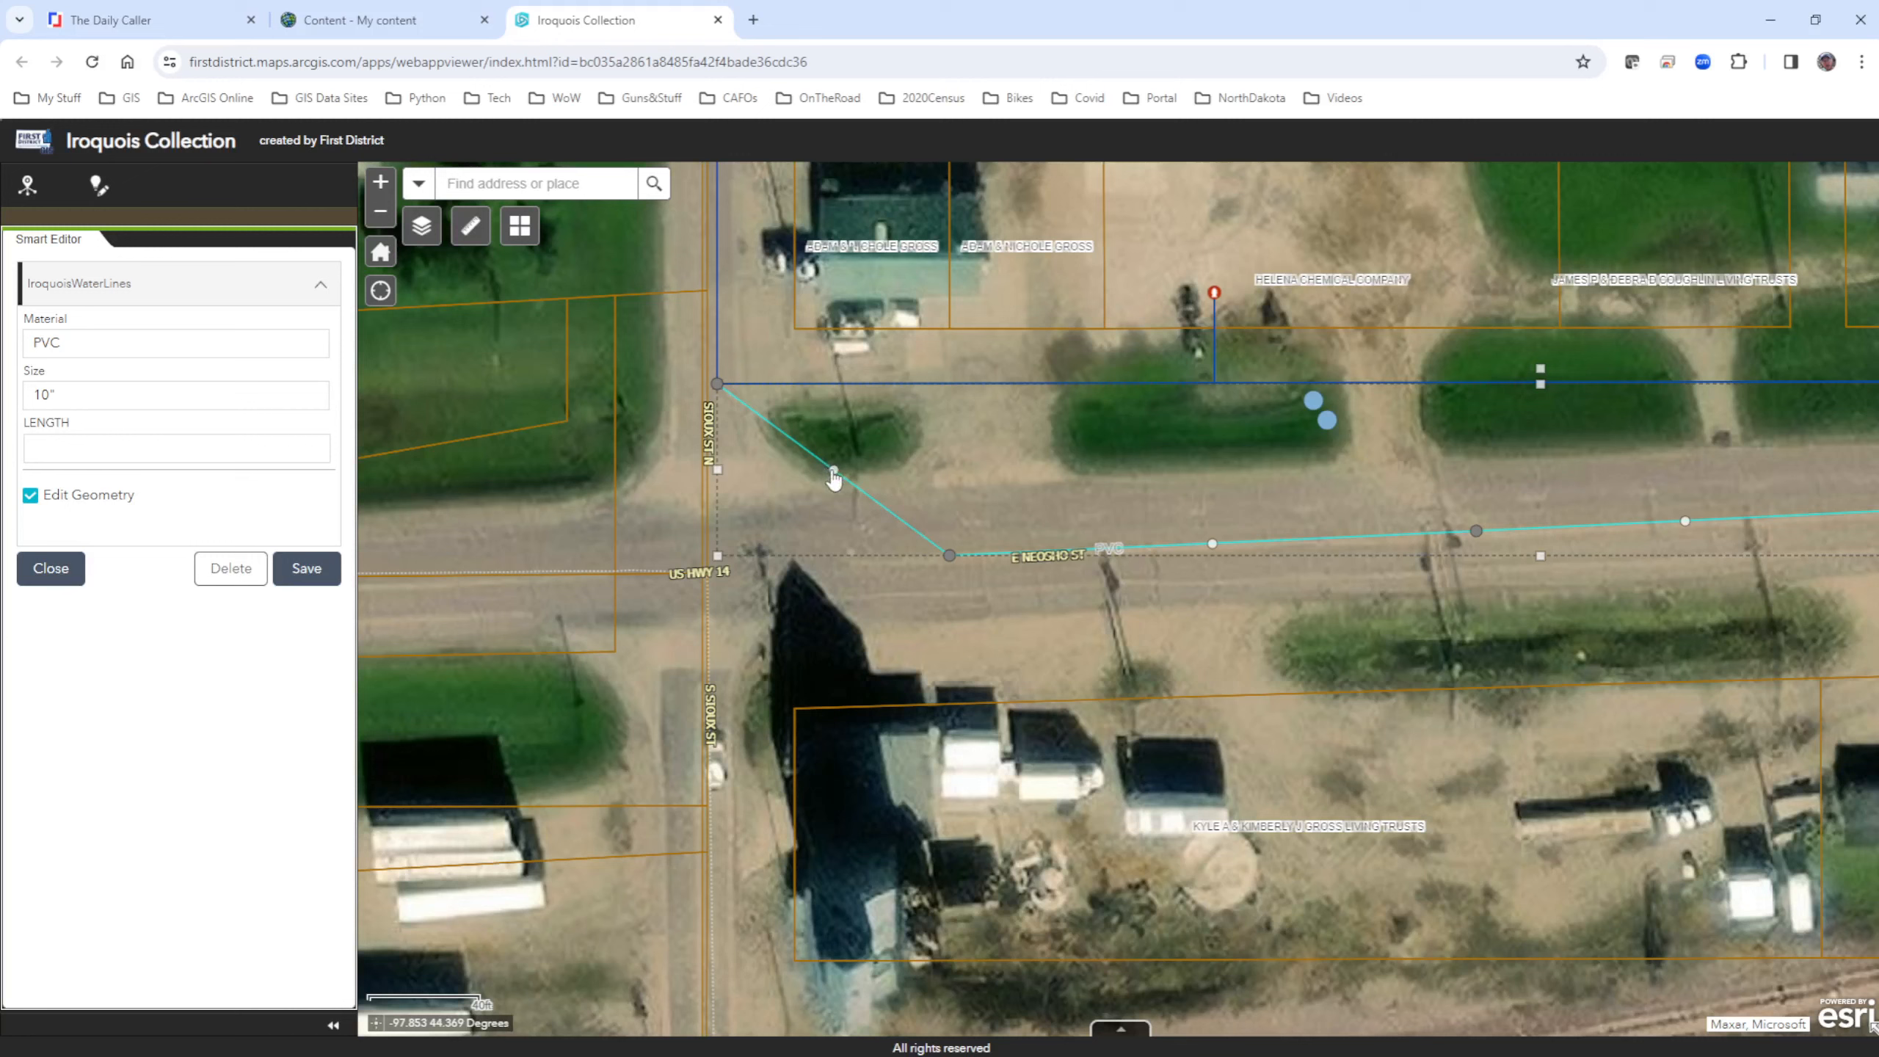
pyautogui.moveTo(834, 472); pyautogui.dragTo(714, 564)
# Step: Add extra vertices to the water line just east of Sioux St and pull them north to form a bulge
pyautogui.moveTo(831, 554); pyautogui.dragTo(1003, 454)
pyautogui.moveTo(777, 480); pyautogui.dragTo(838, 510)
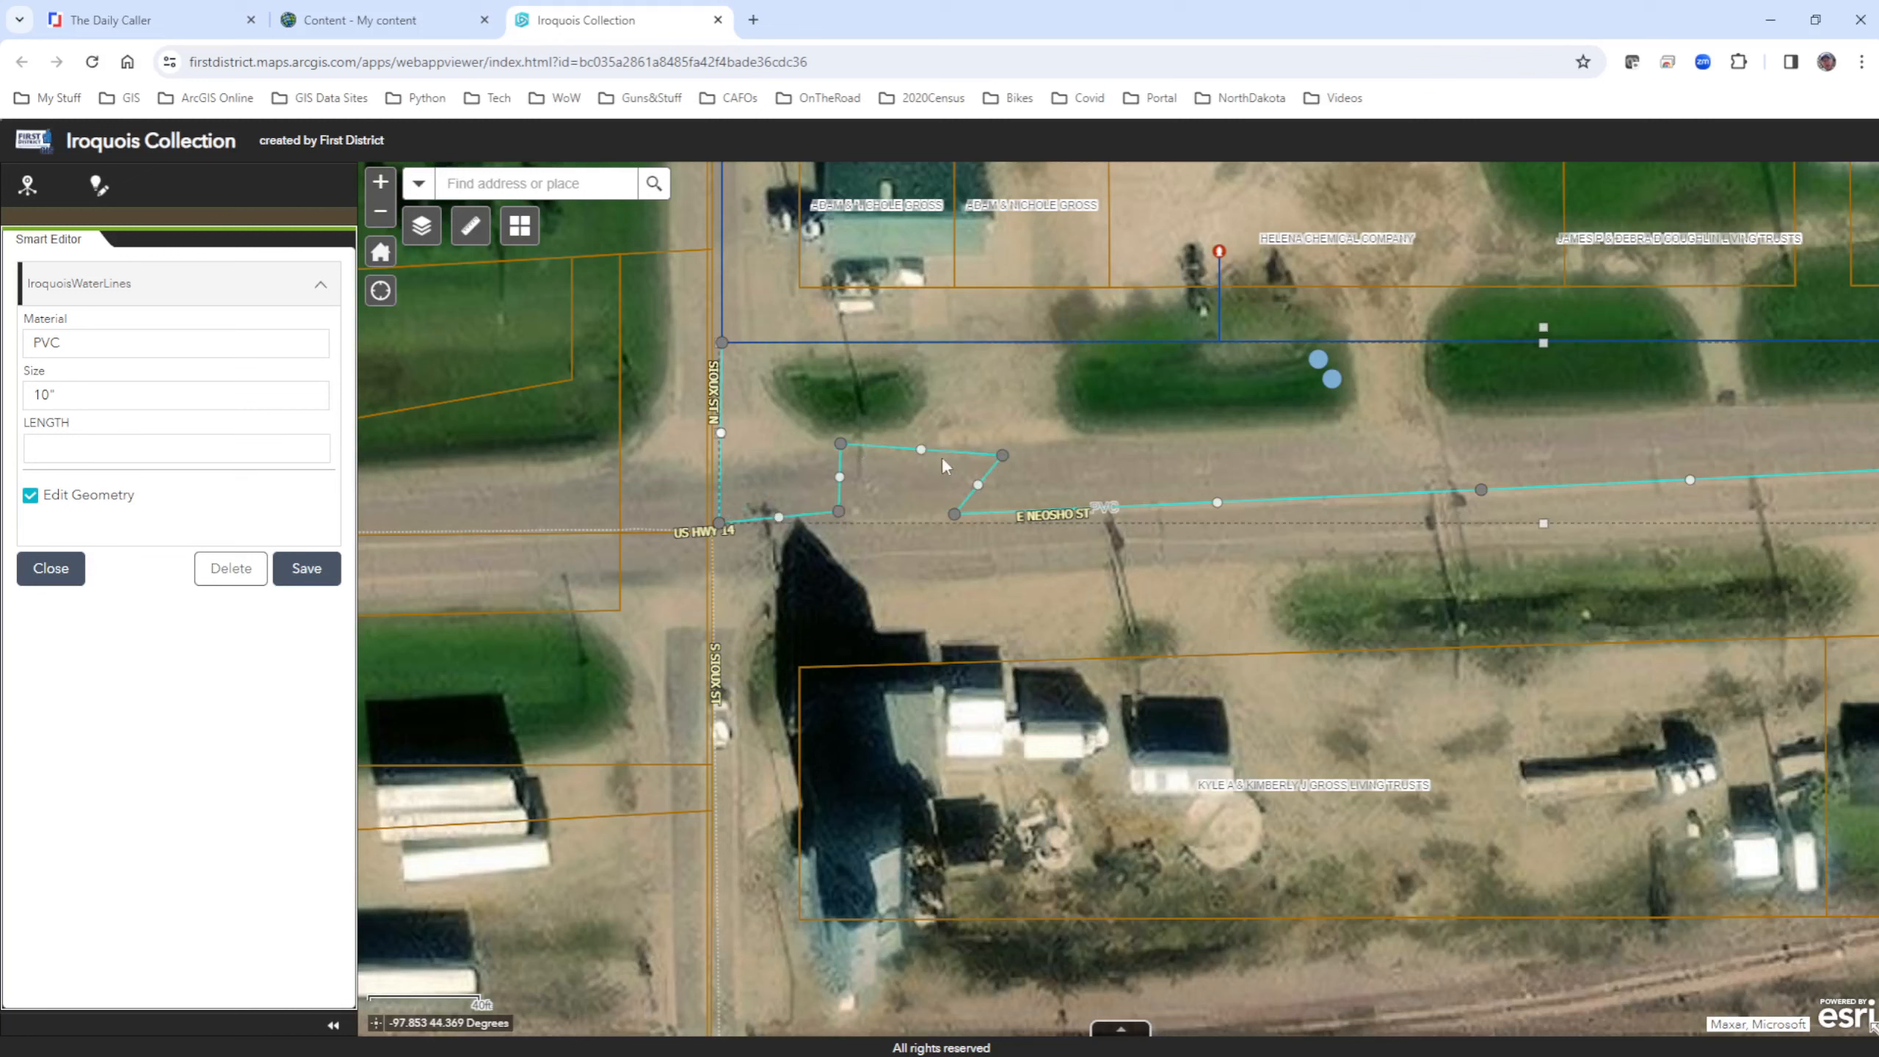
pyautogui.moveTo(922, 451); pyautogui.dragTo(932, 377)
# Step: Delete the four extra vertices that form the bulge east of Sioux St, and save the reshaped water line
pyautogui.rightClick(839, 512)
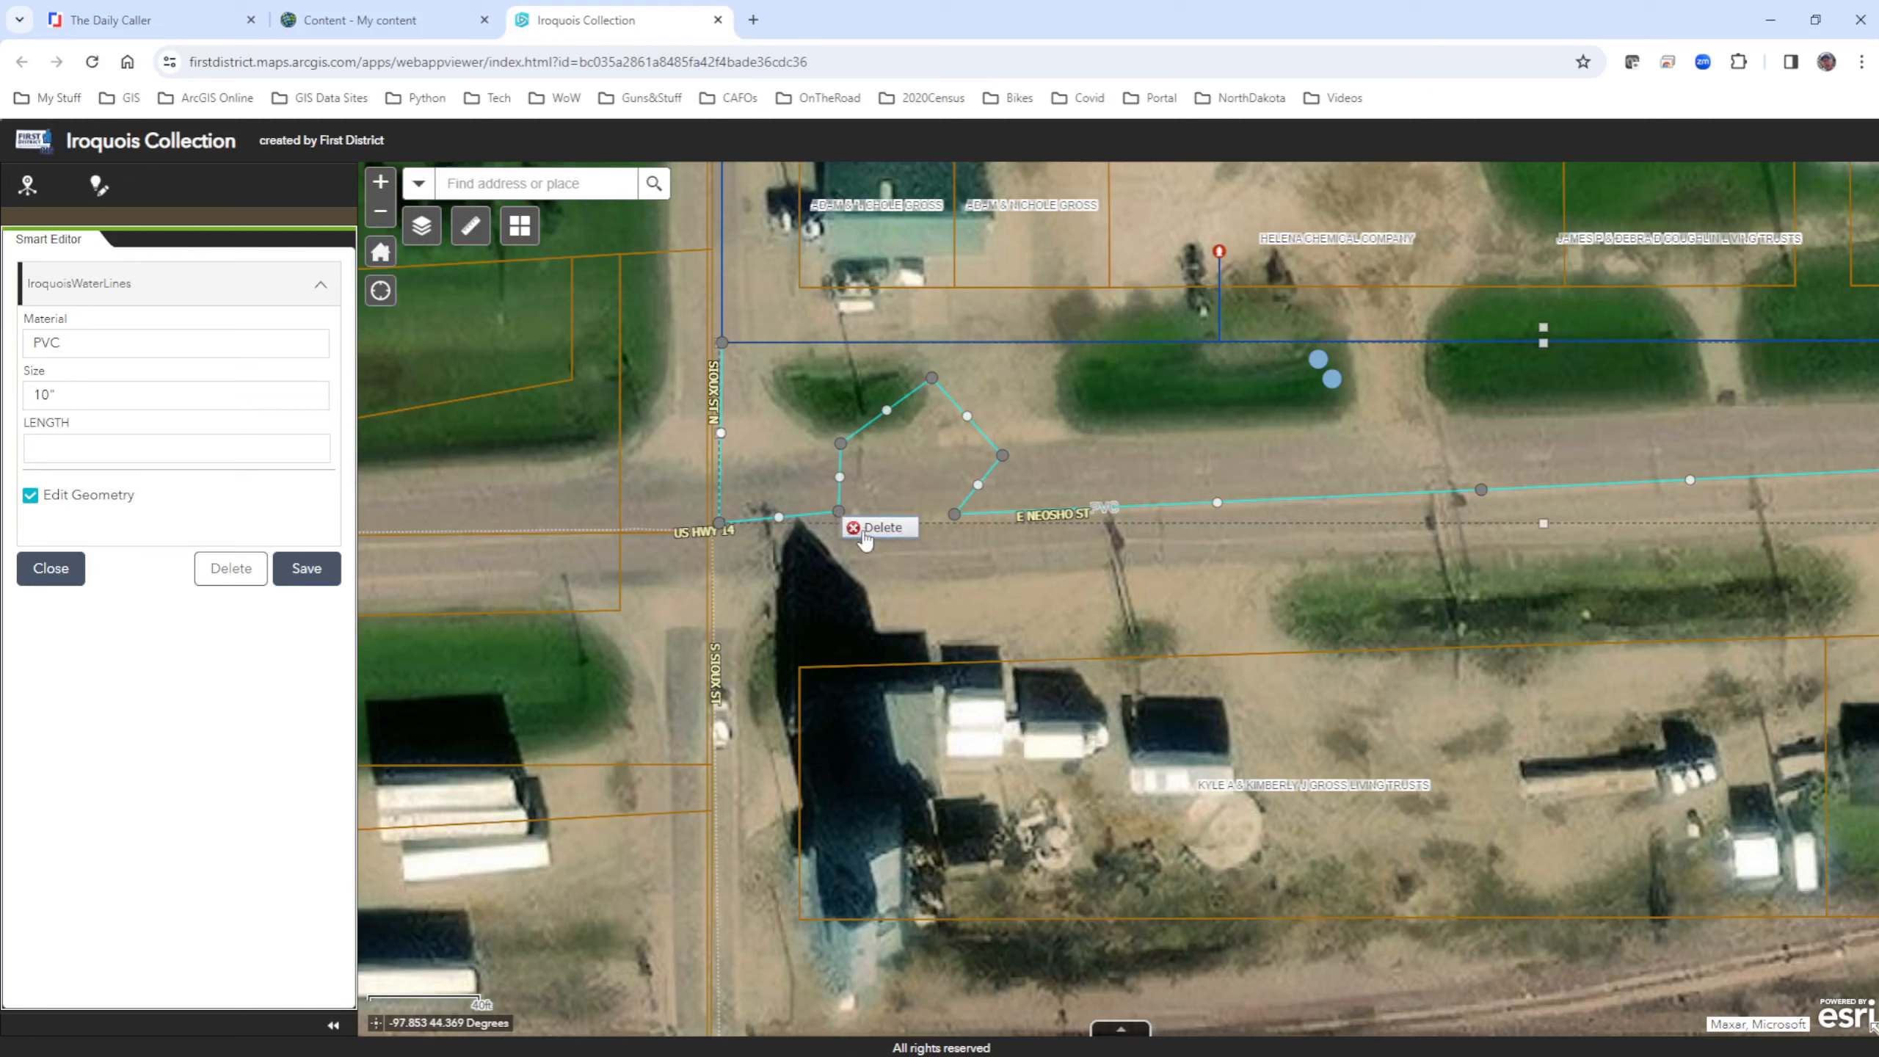
pyautogui.click(867, 532)
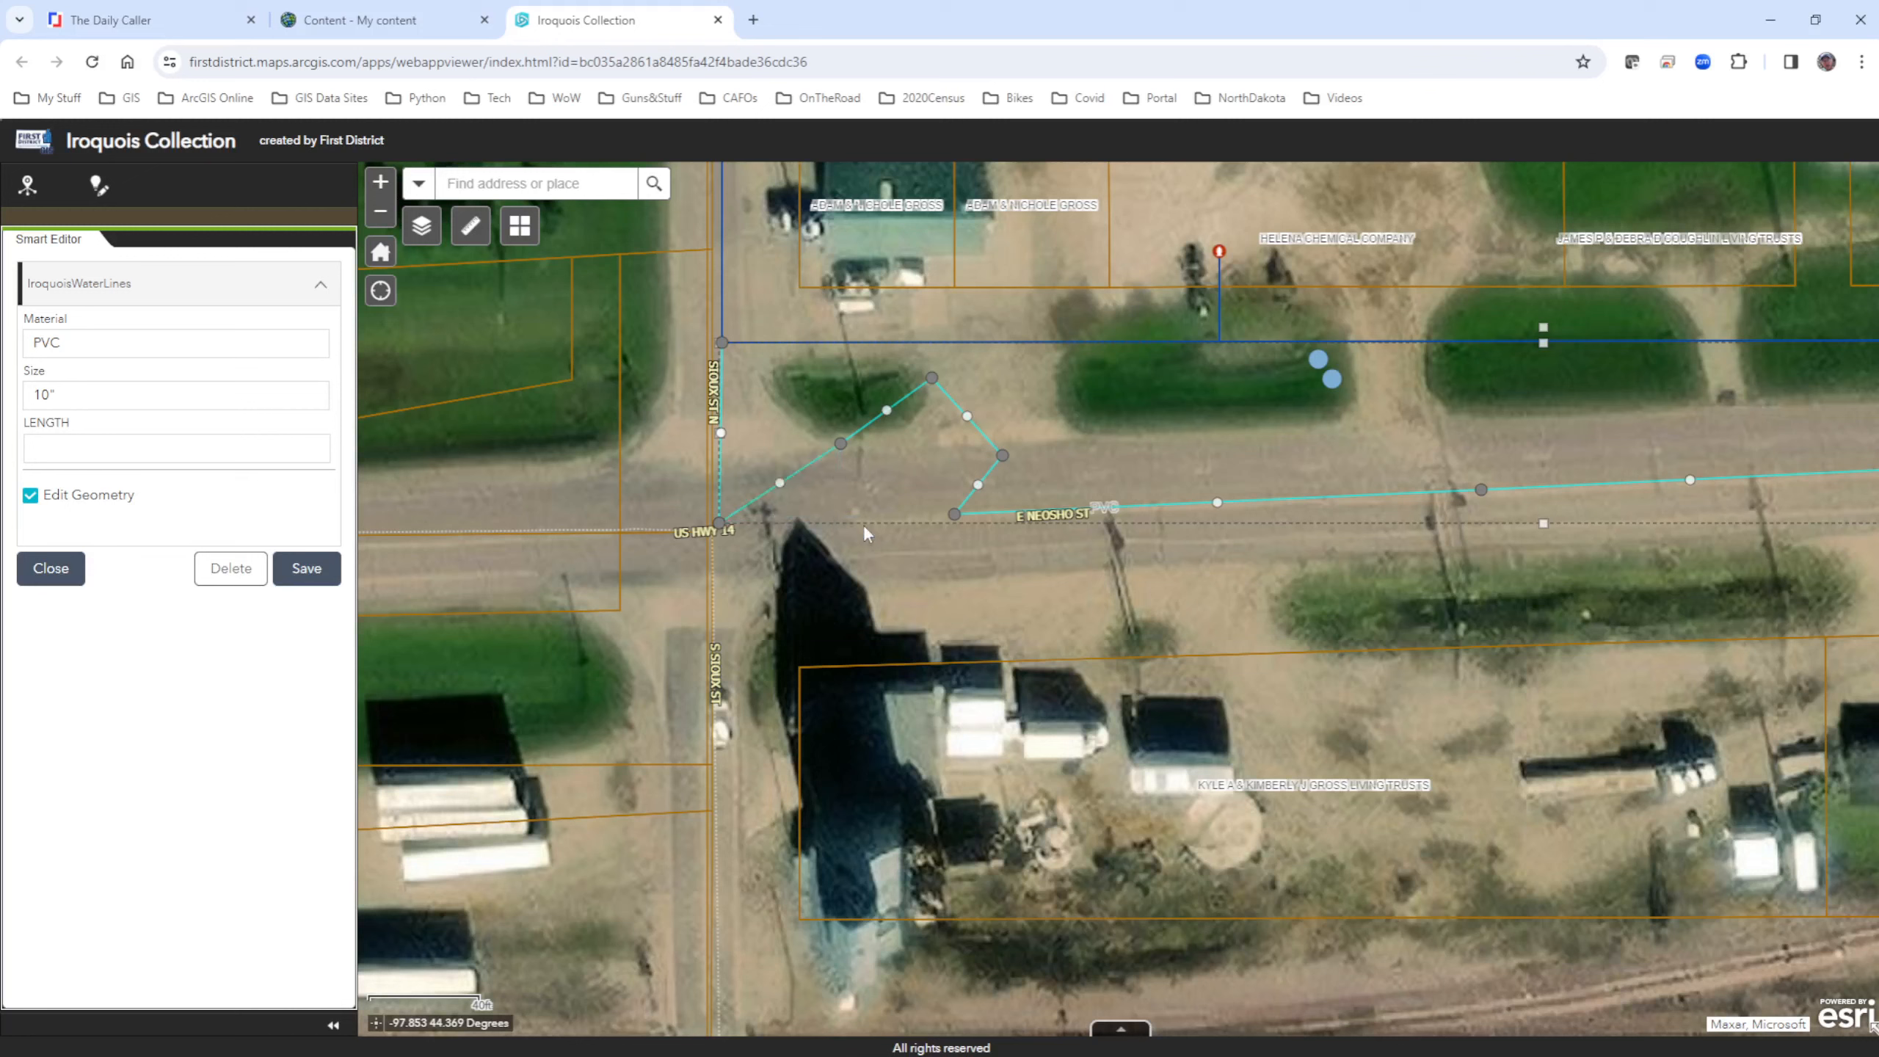
pyautogui.rightClick(840, 443)
pyautogui.click(873, 463)
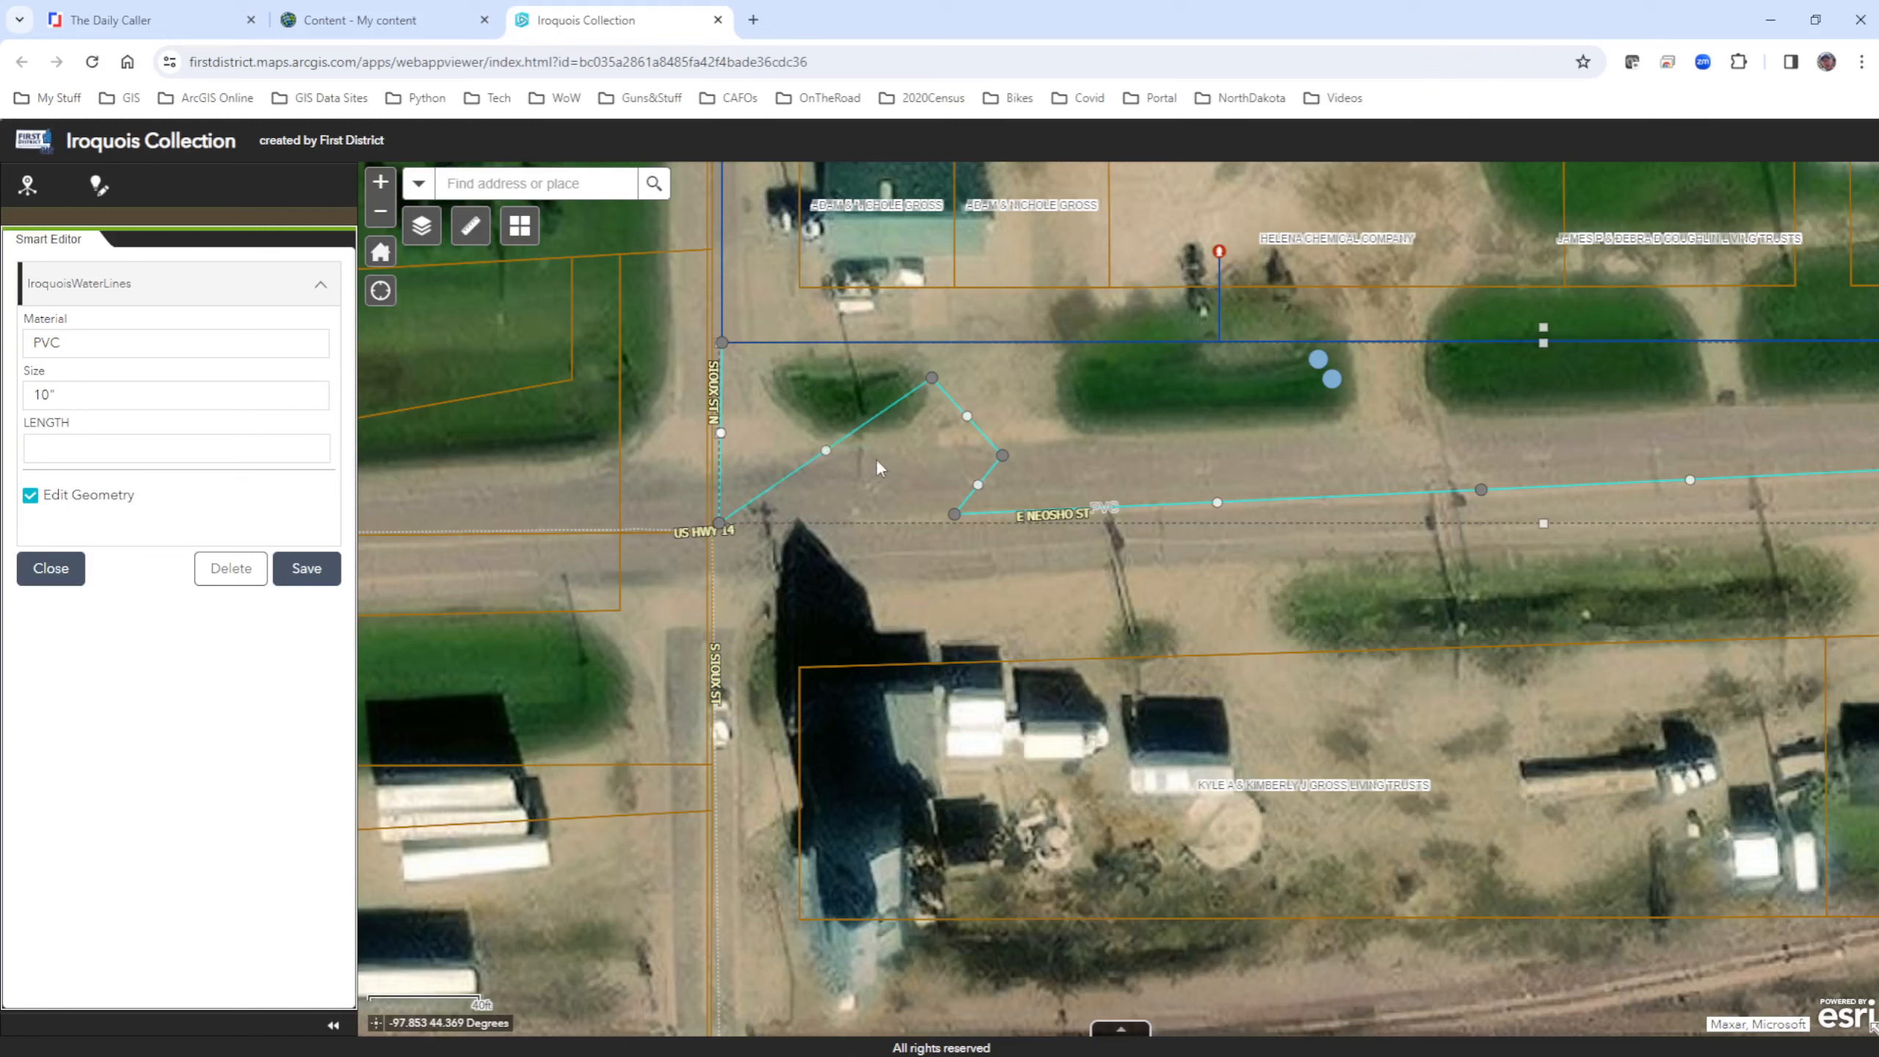
pyautogui.rightClick(932, 378)
pyautogui.click(975, 392)
pyautogui.rightClick(1002, 456)
pyautogui.click(1042, 470)
pyautogui.click(306, 570)
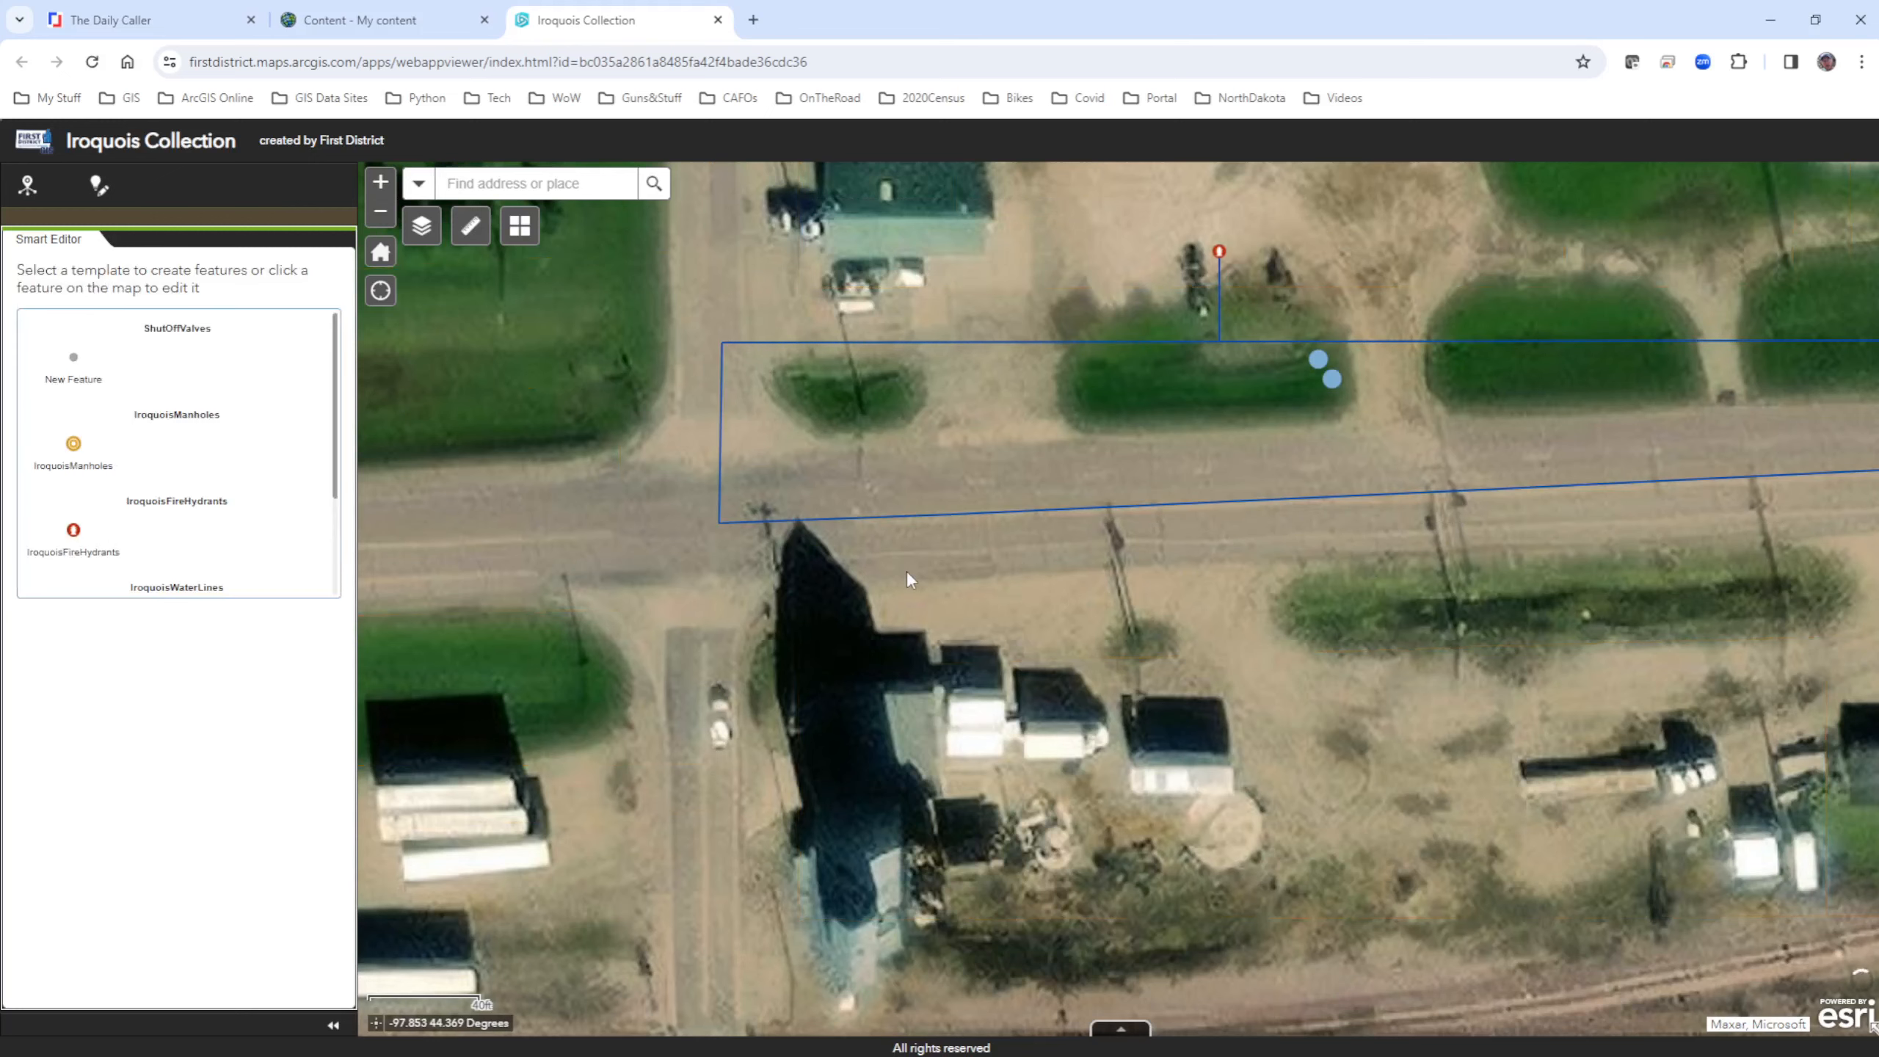
# Step: Select the reshaped water line along E Neosho St and delete it
pyautogui.scroll(-1, 928, 540)
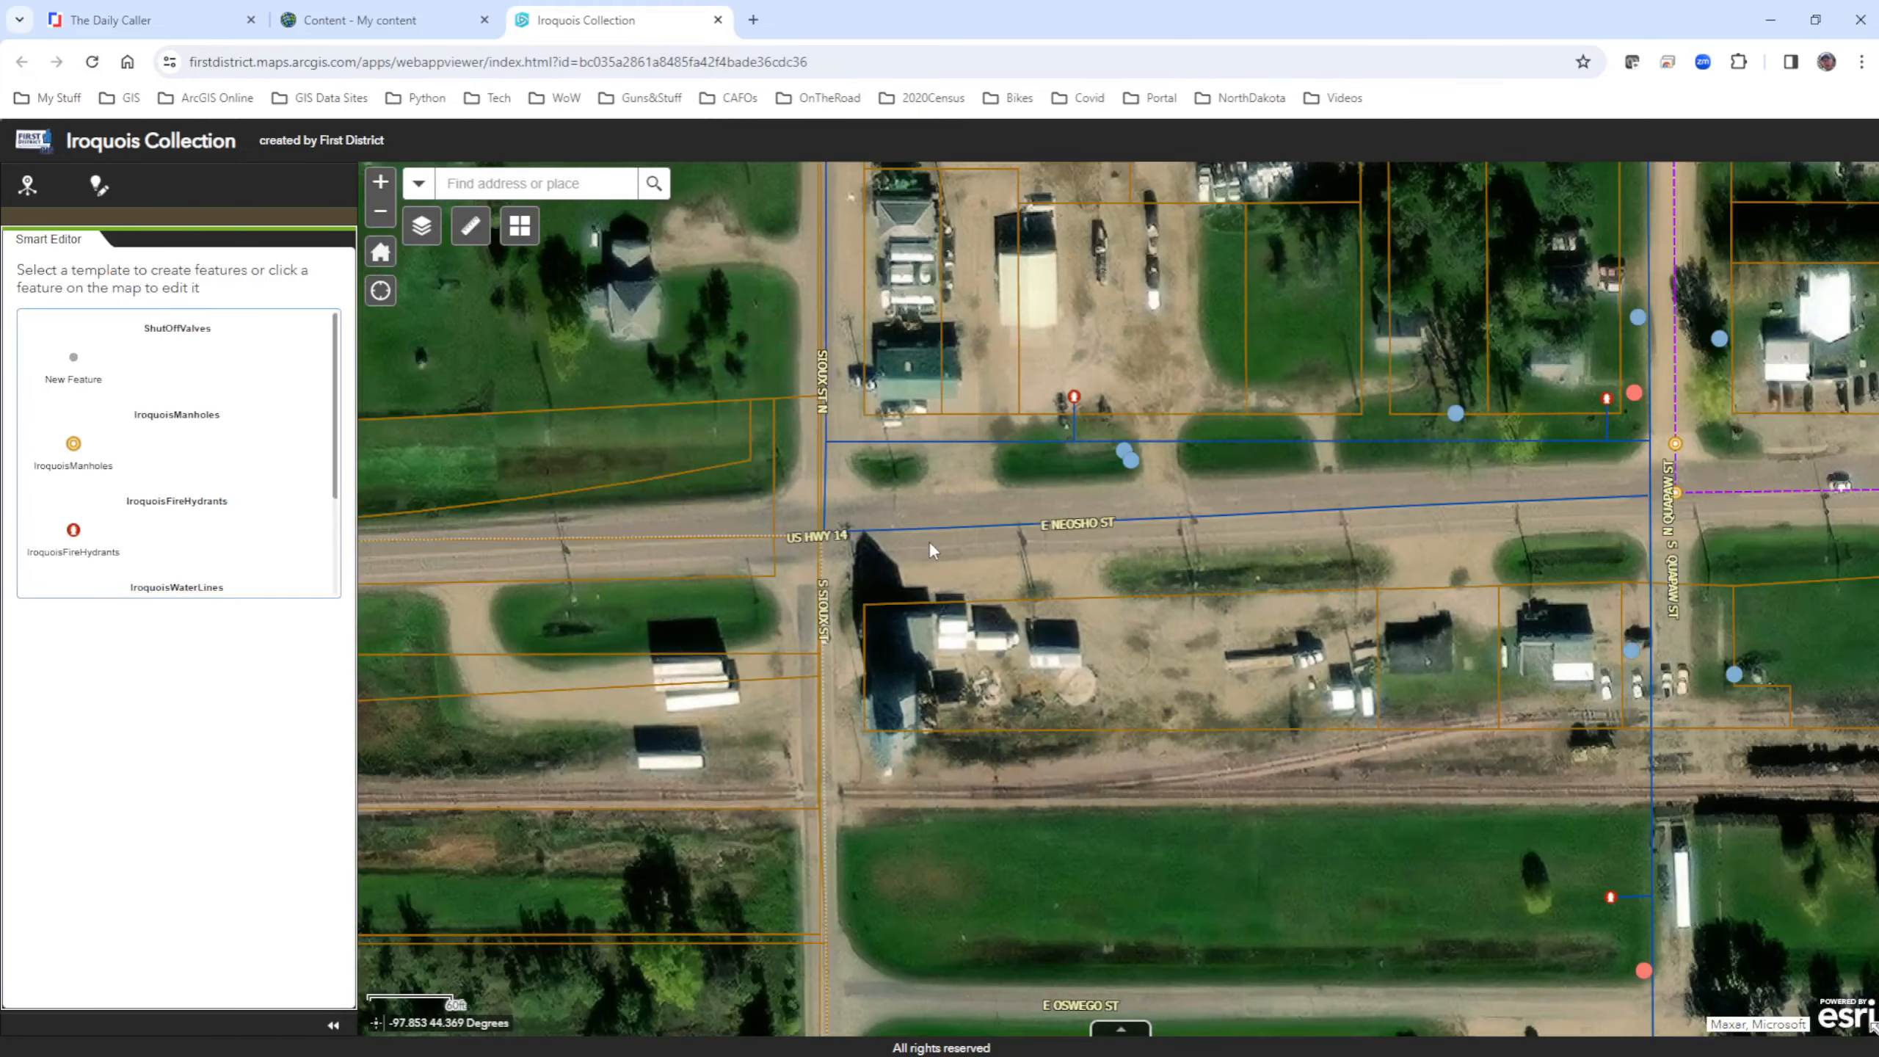
pyautogui.scroll(-1, 929, 543)
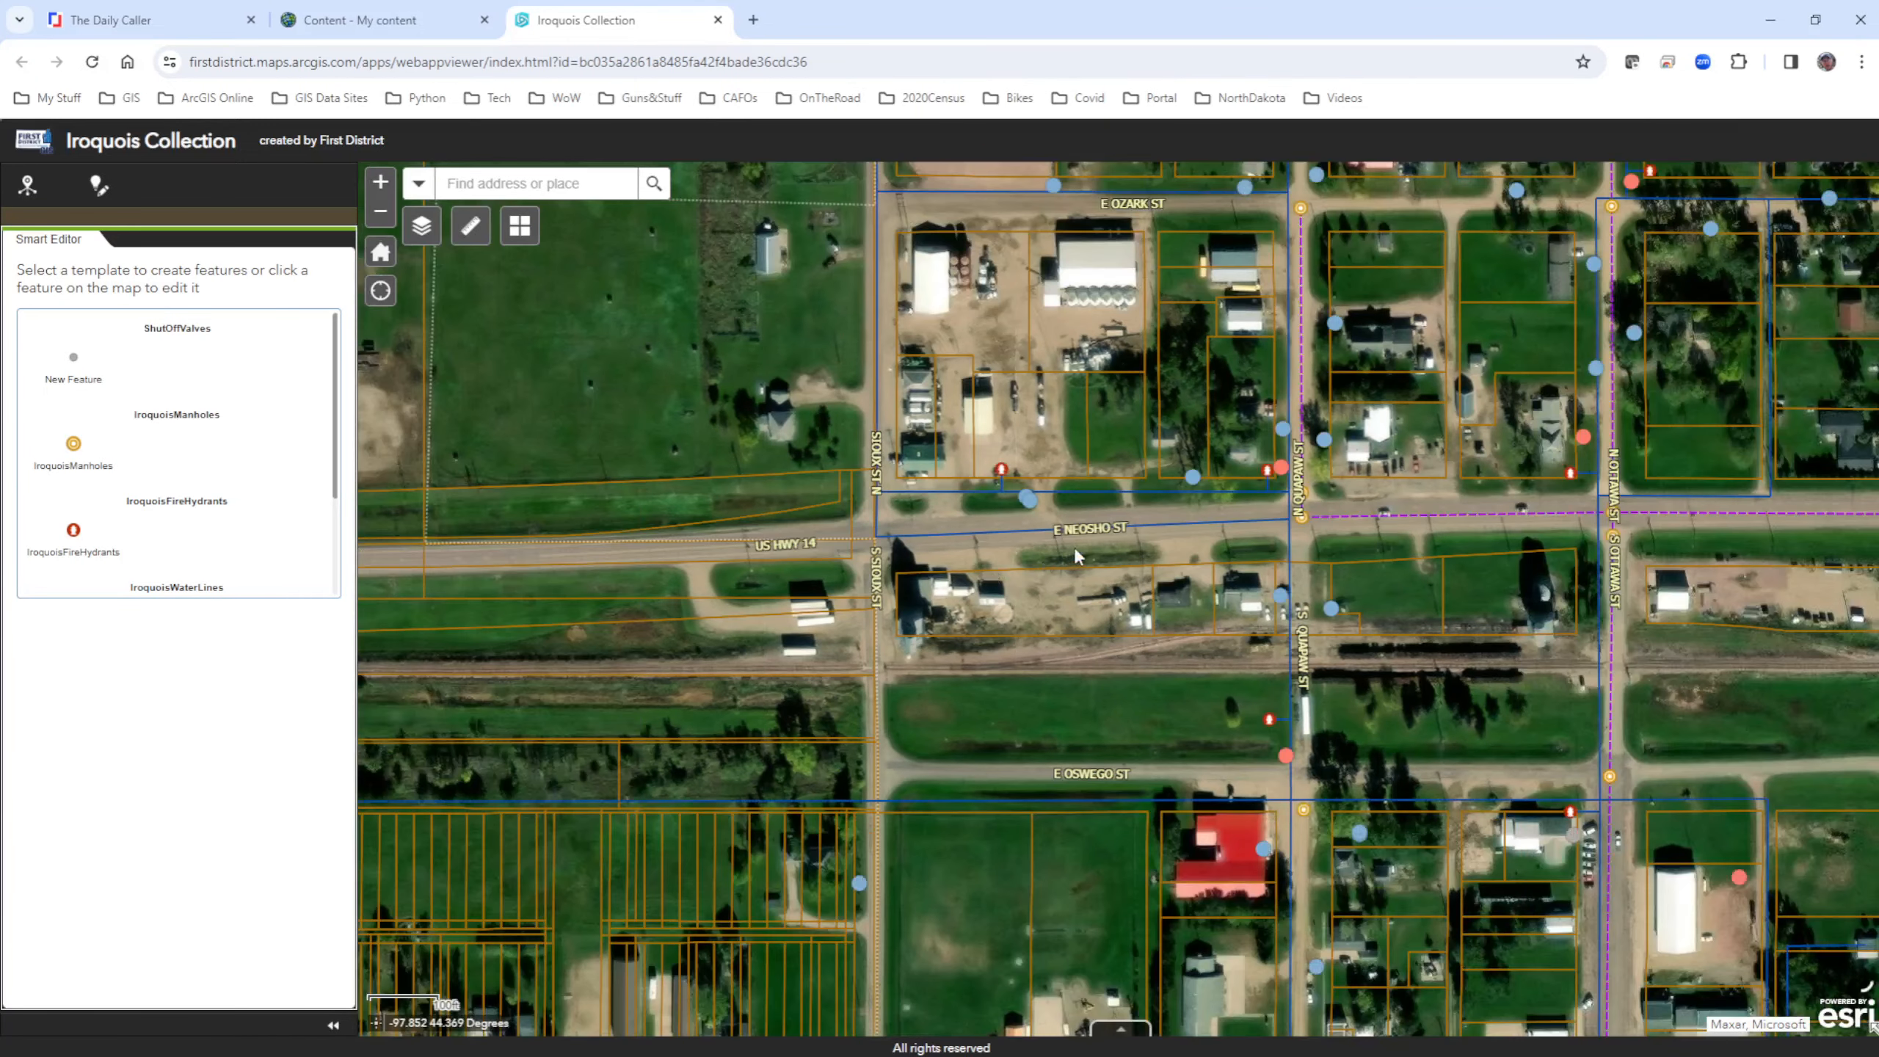
pyautogui.scroll(1, 1076, 556)
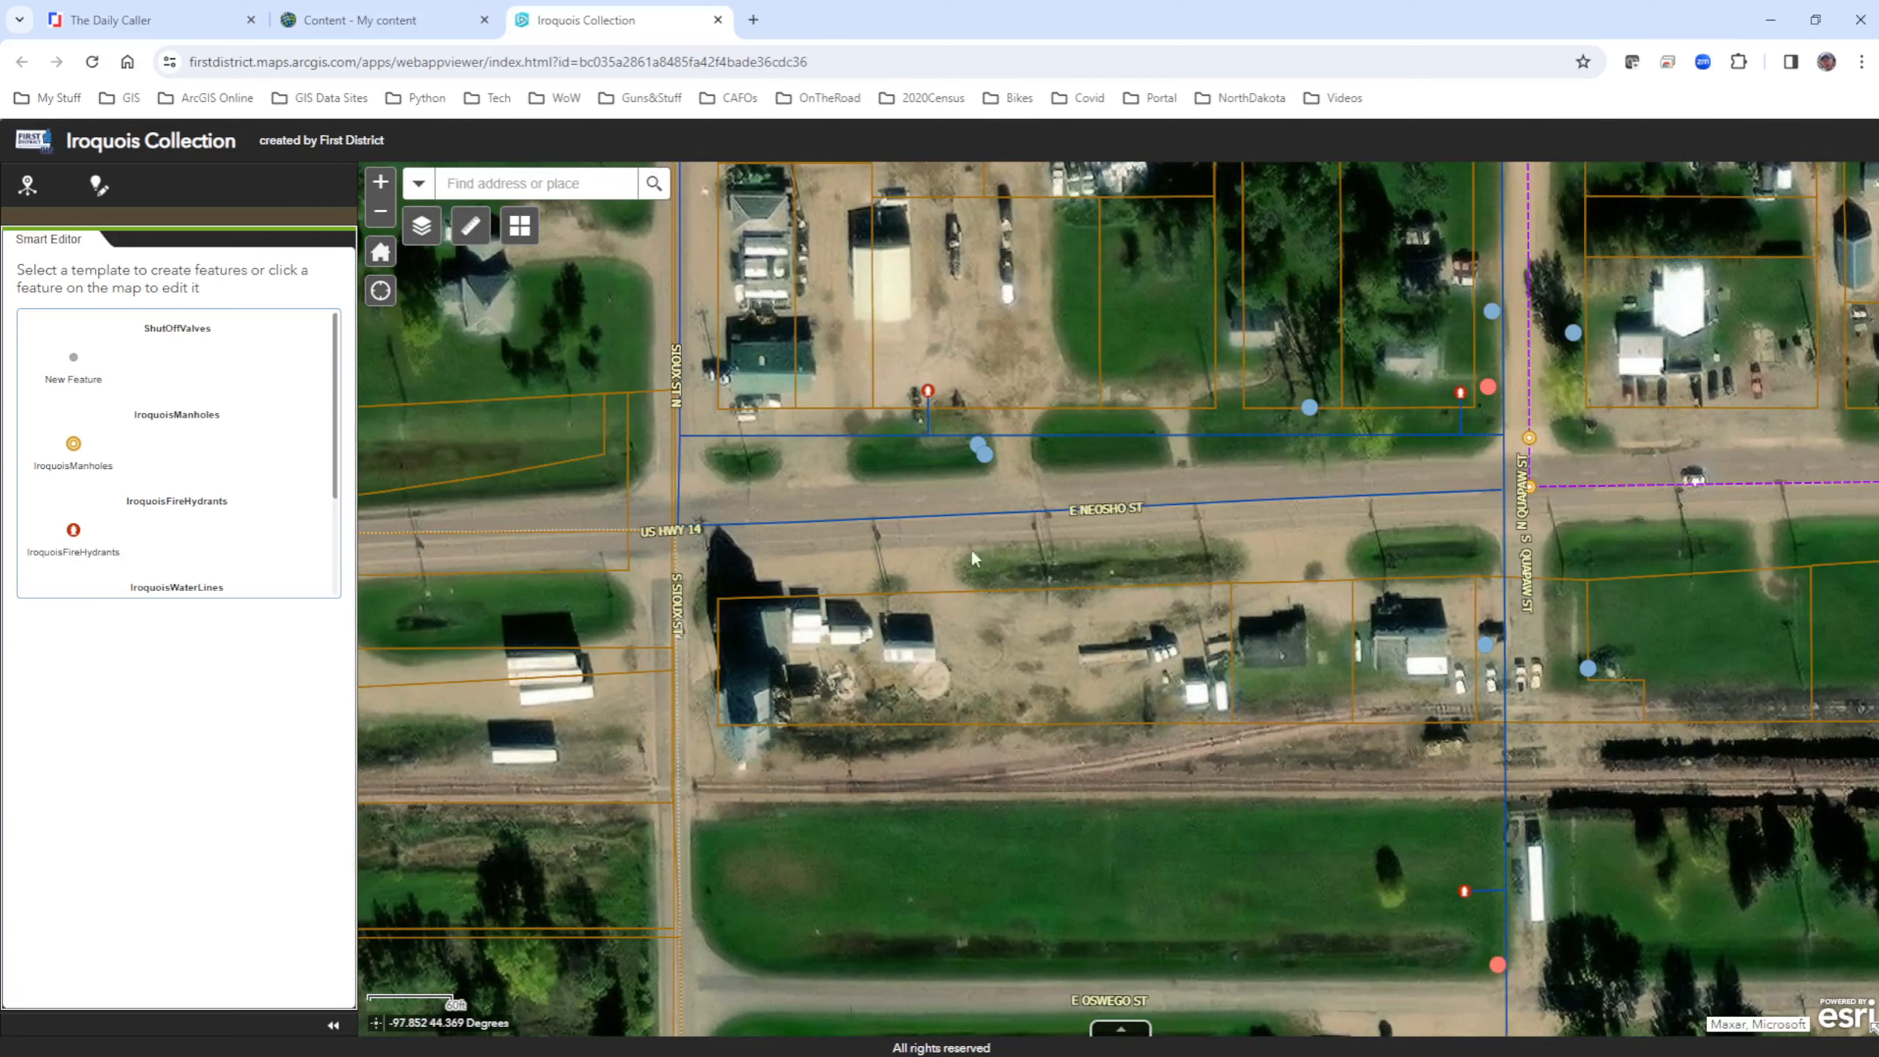
pyautogui.click(854, 521)
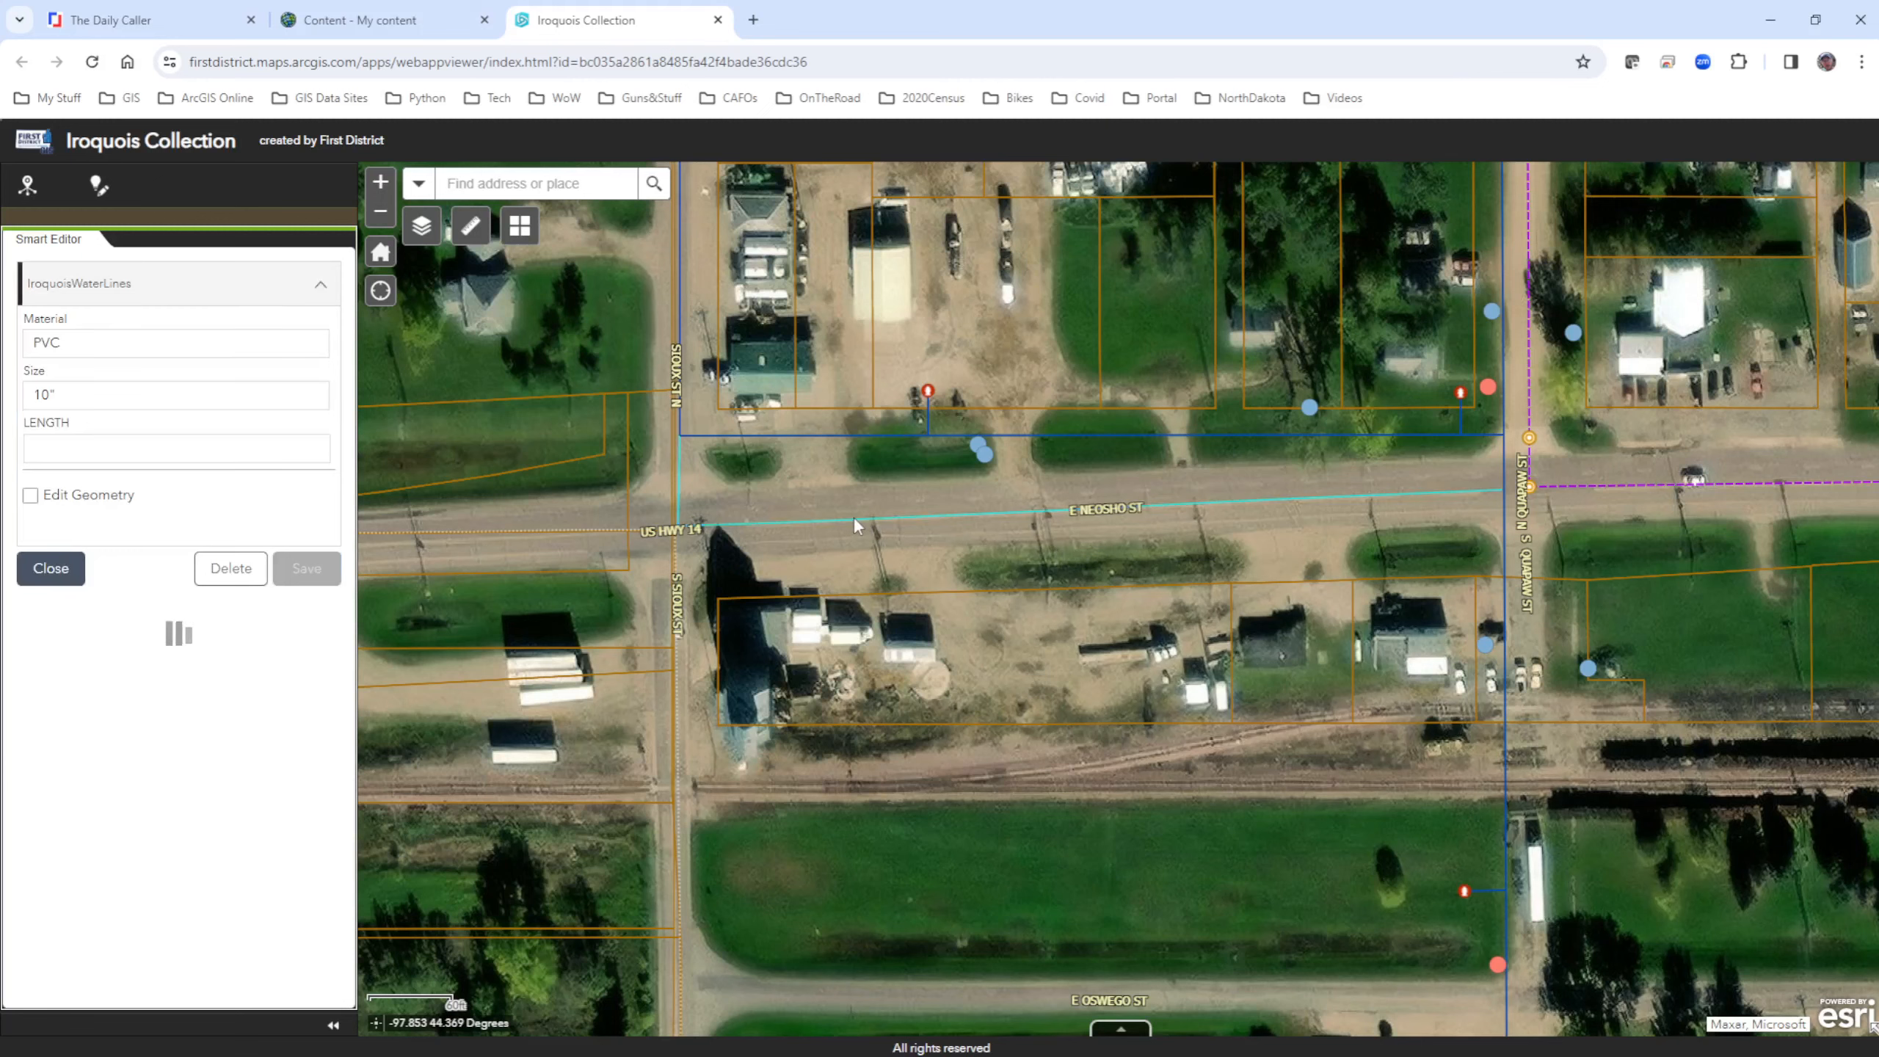
pyautogui.click(233, 569)
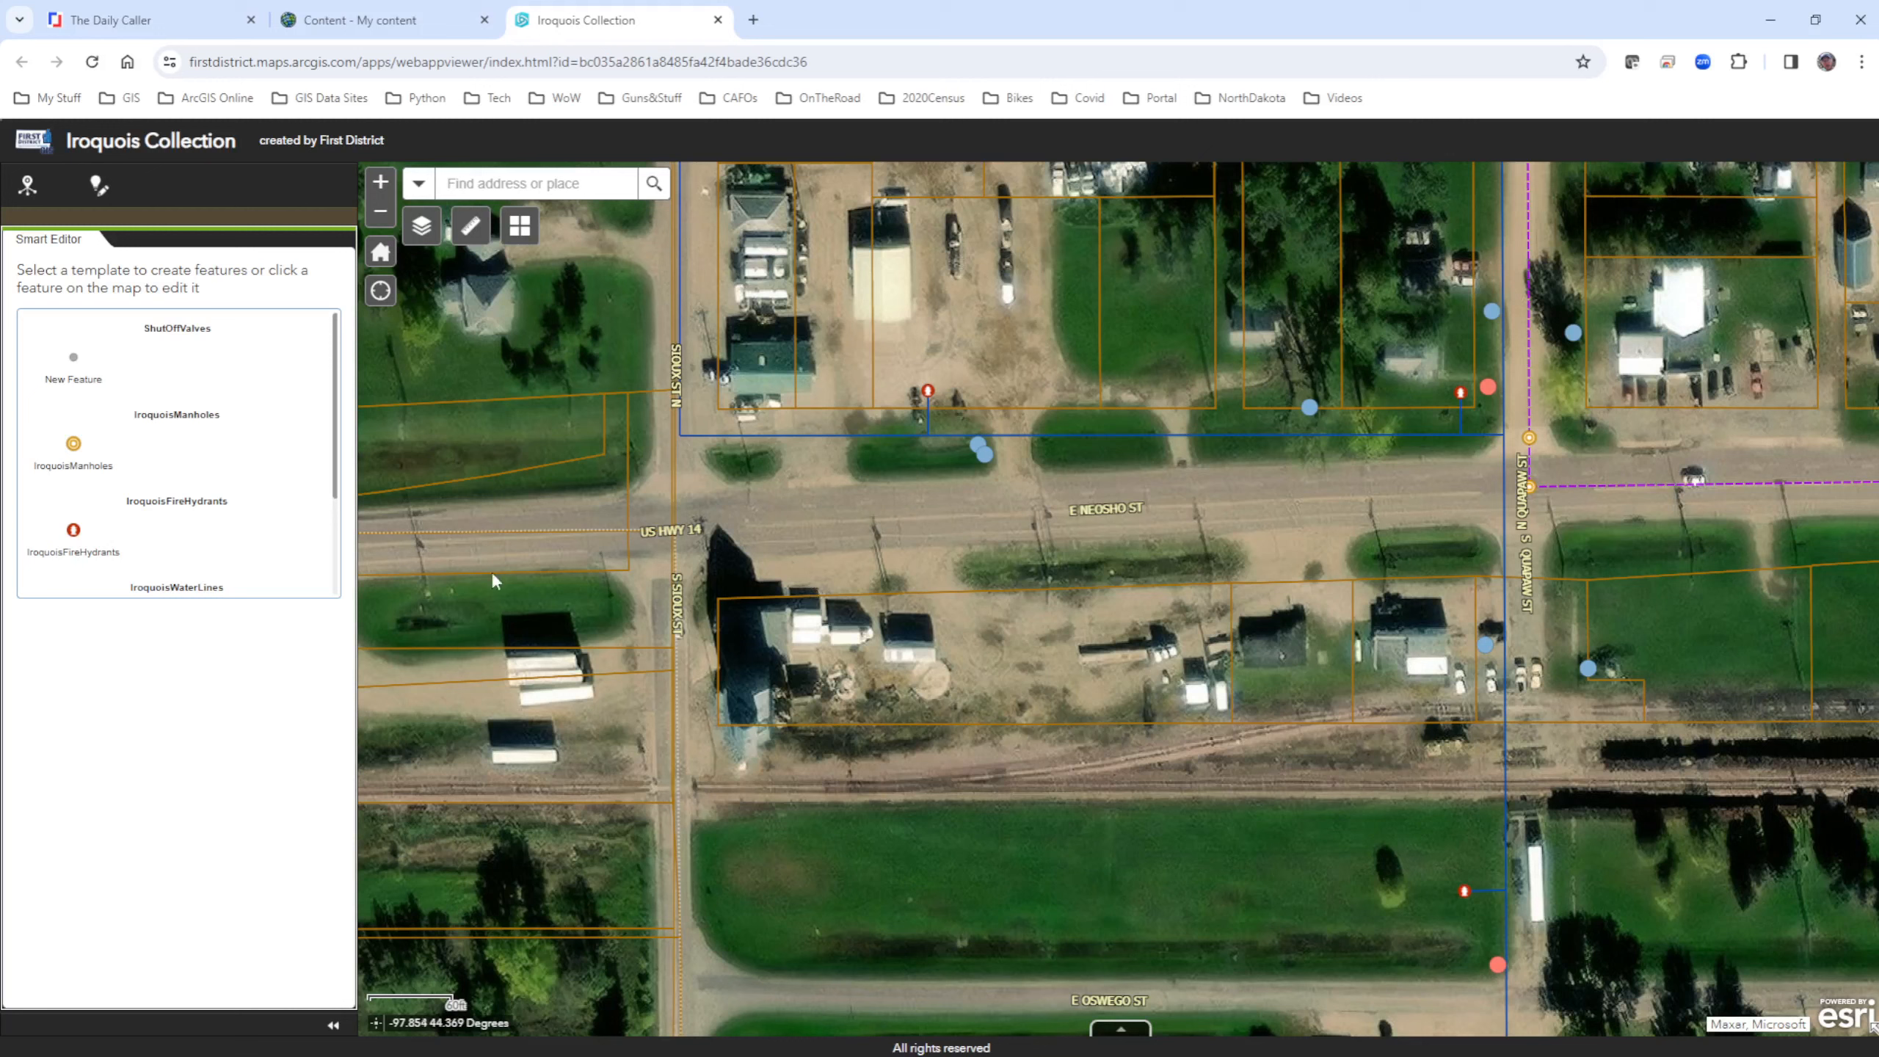
# Step: Open the fire hydrant beside Helena Chemical Company in the editor and close it without changes
pyautogui.click(927, 391)
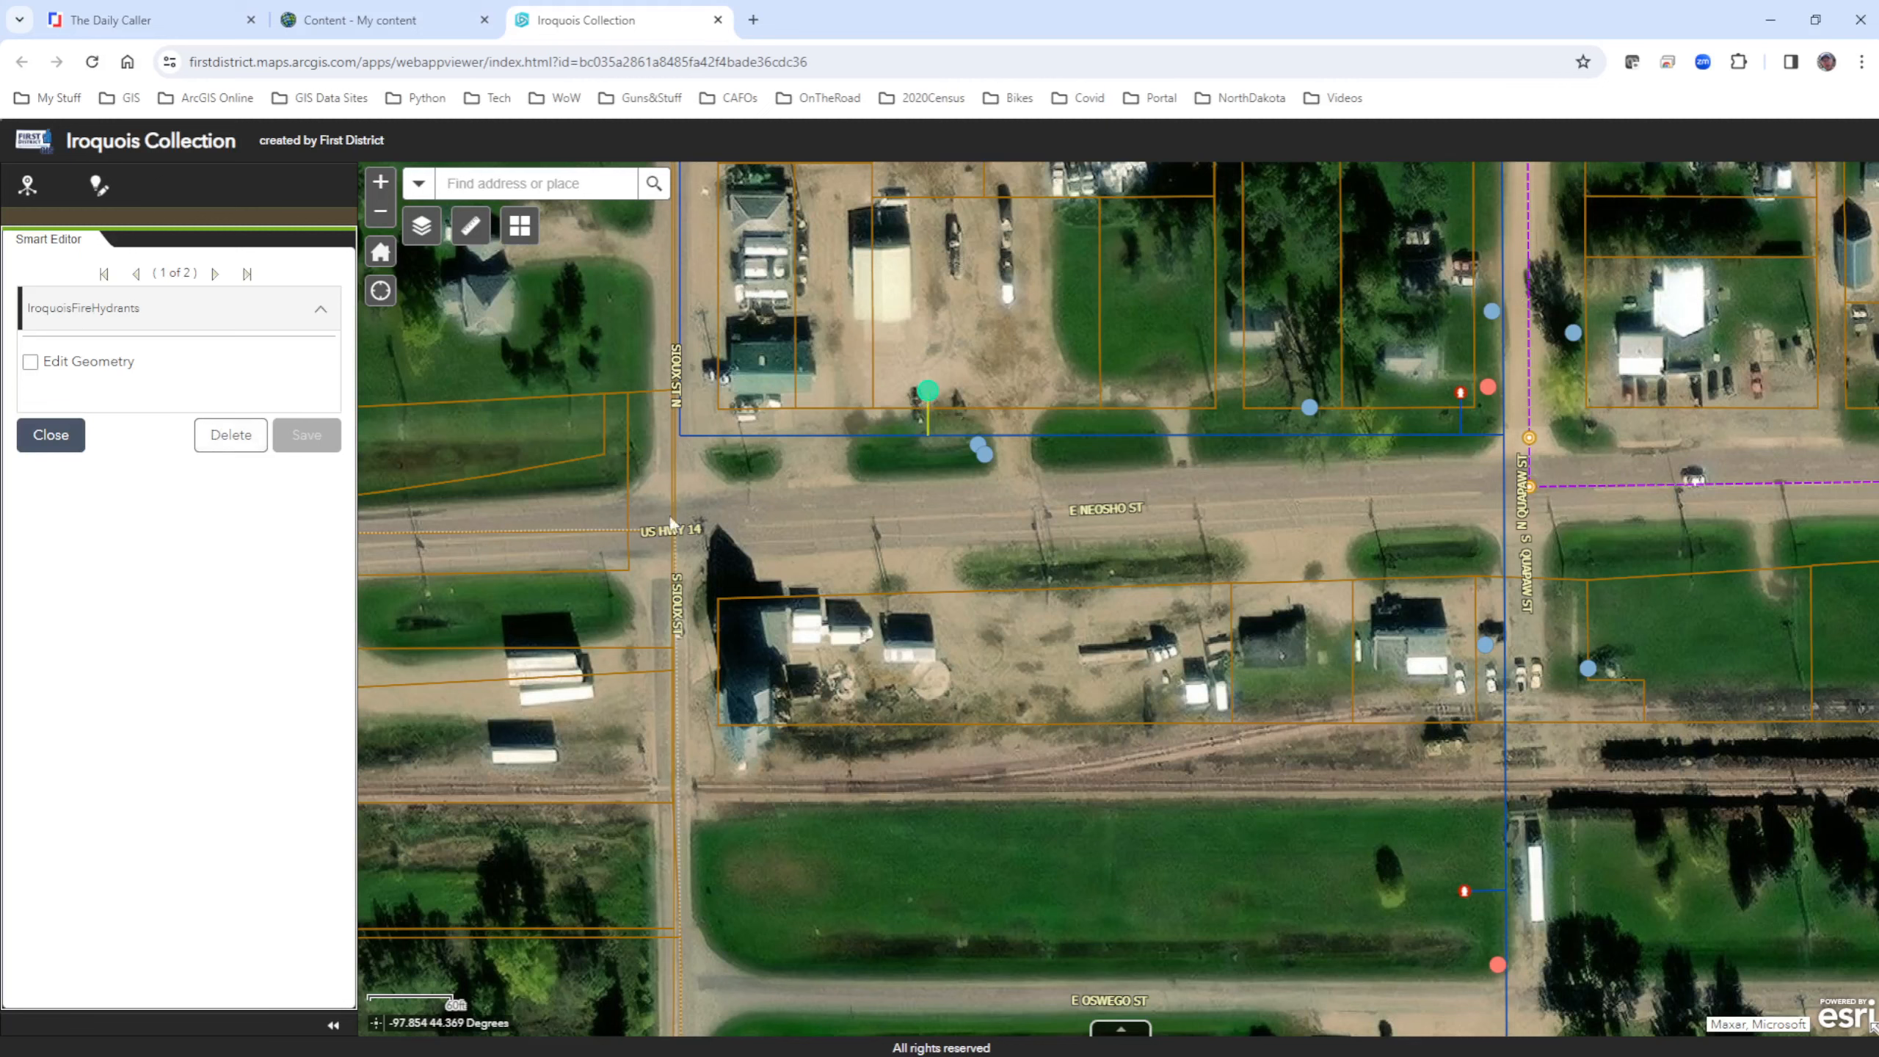
pyautogui.click(934, 491)
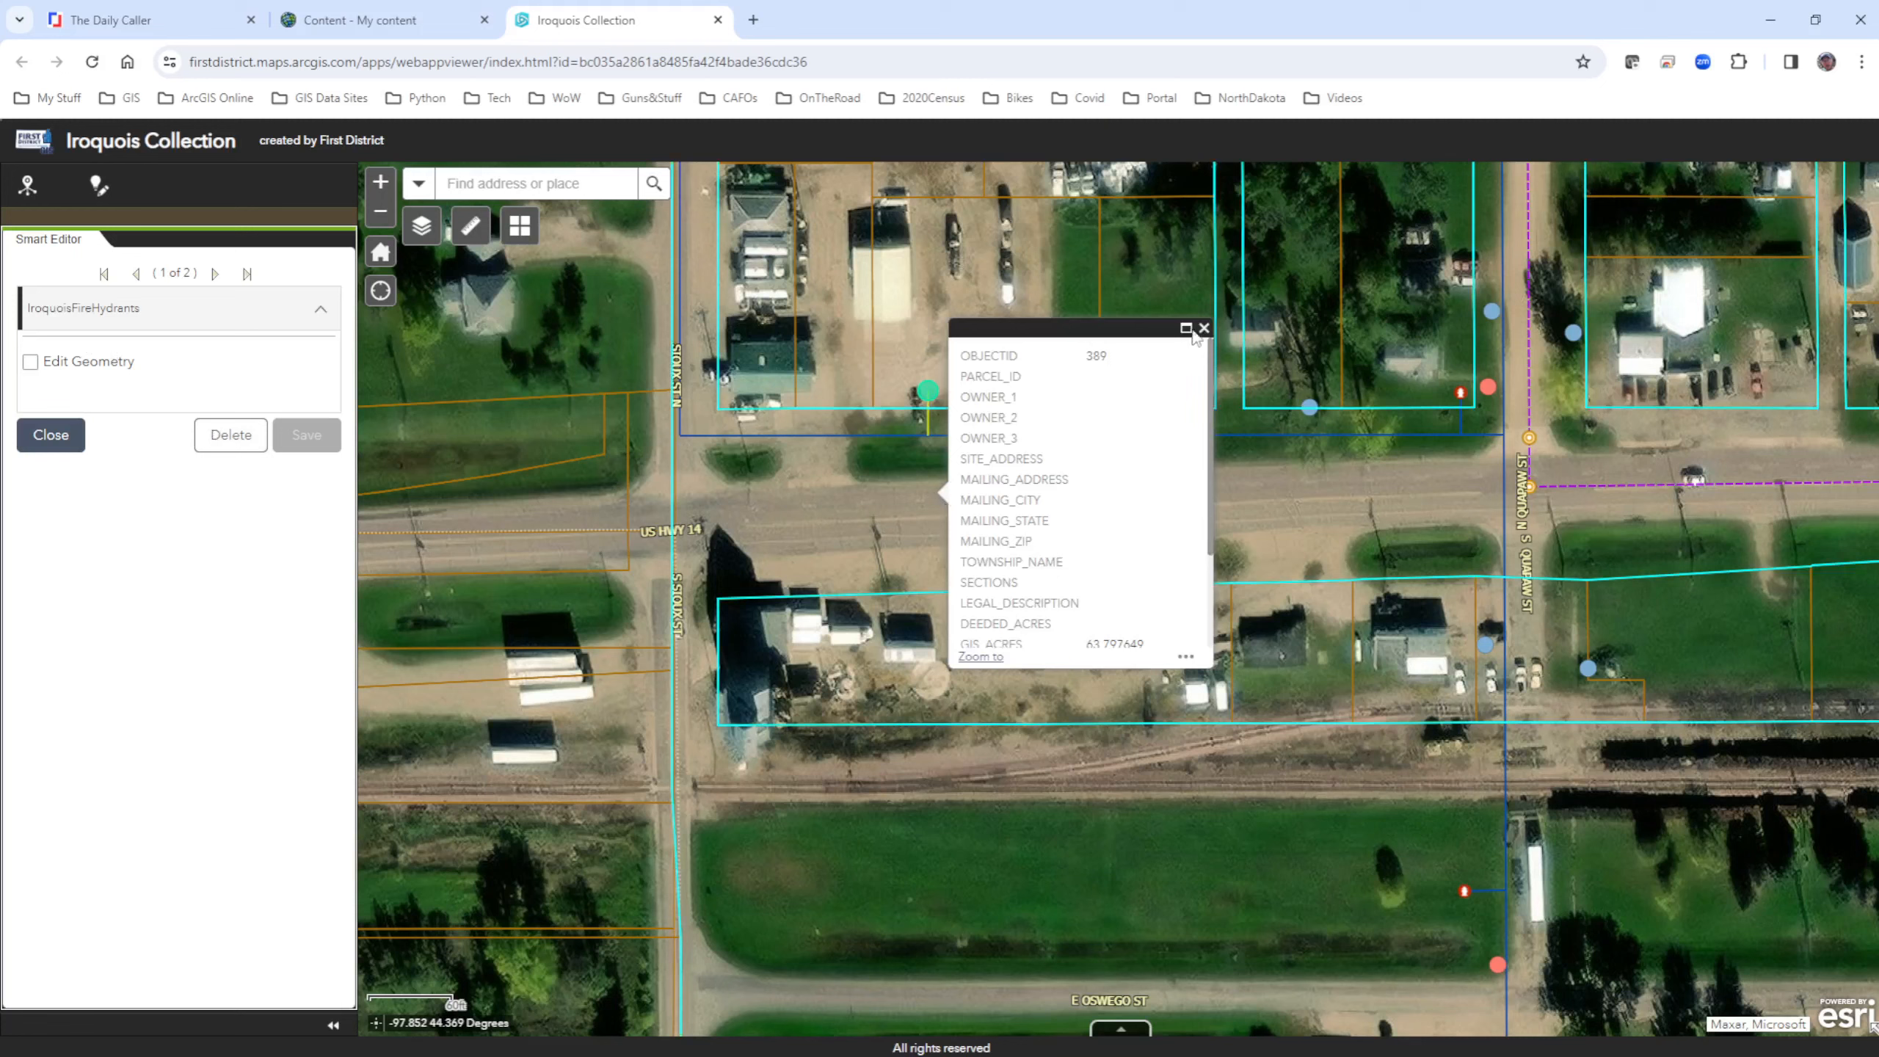
pyautogui.click(55, 435)
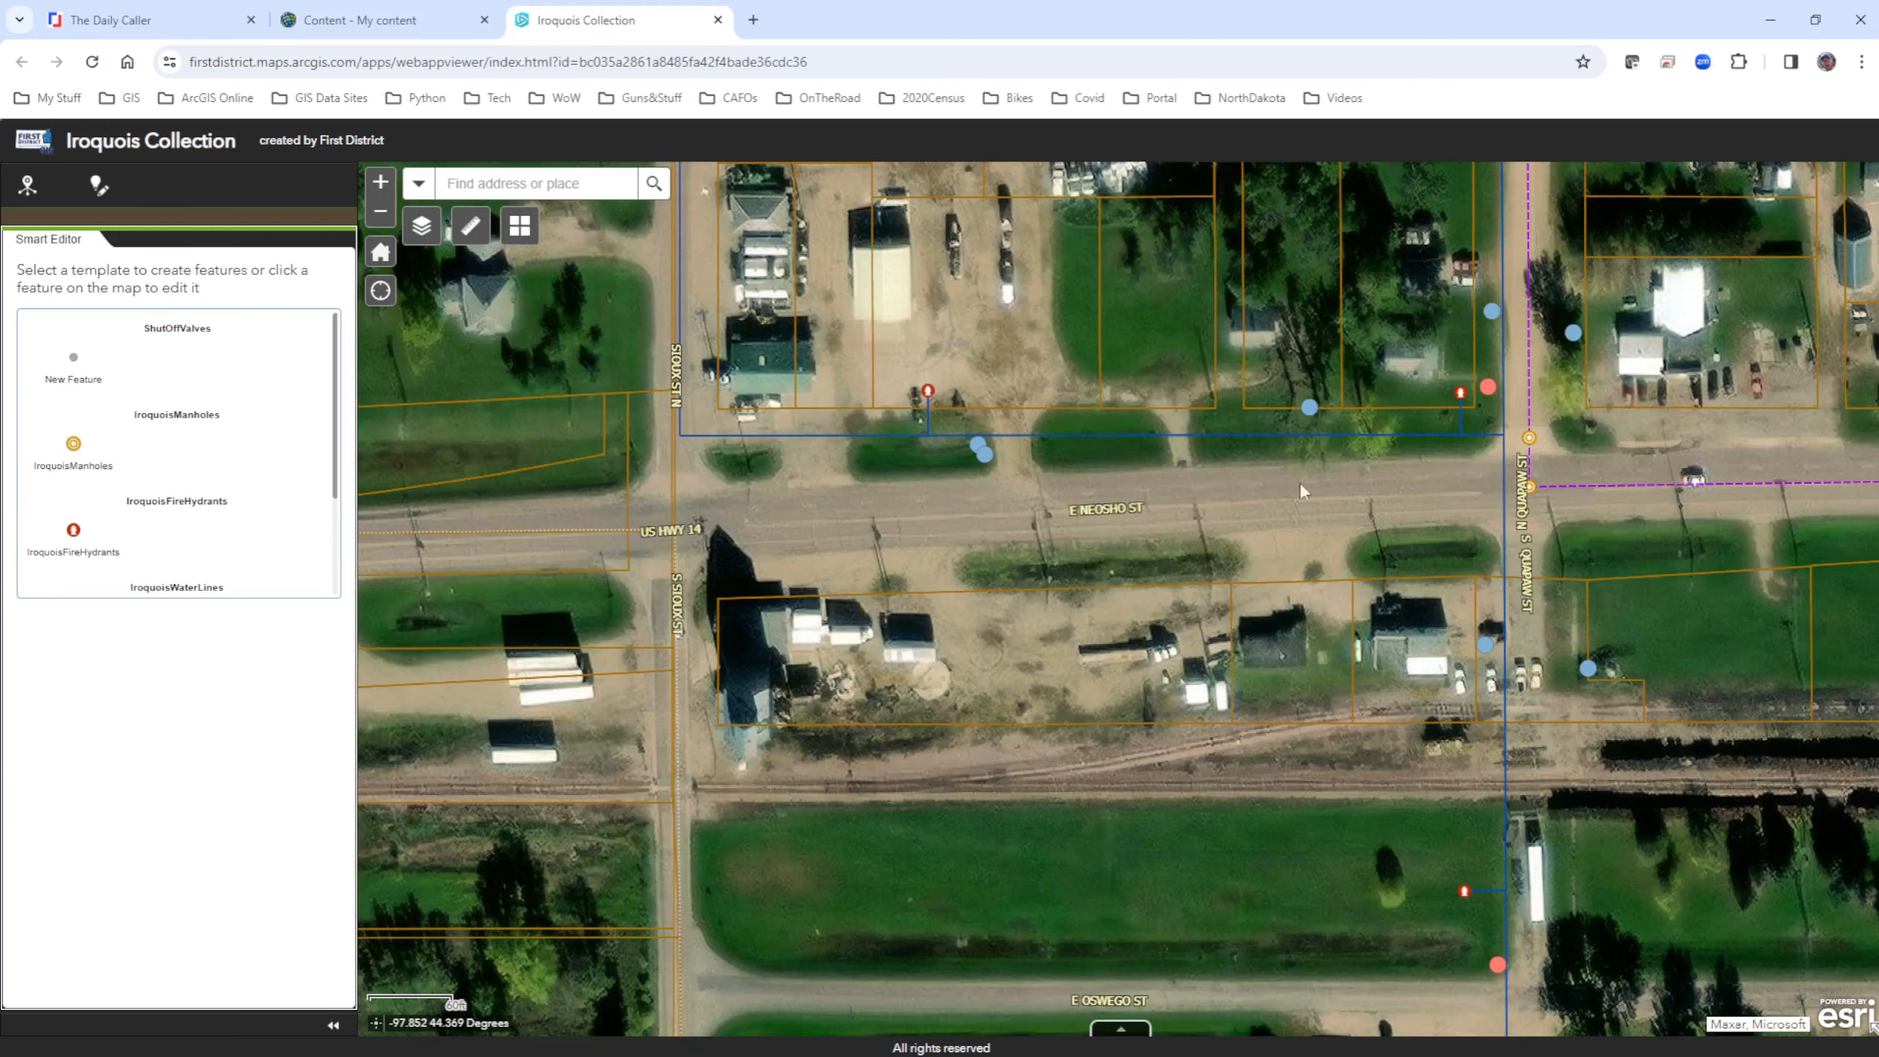
# Step: Draw a V-shaped IroquoisSewerLines feature dipping south of the existing sewer line on E Neosho St, east of Quapaw St
pyautogui.moveTo(1341, 485); pyautogui.dragTo(954, 528)
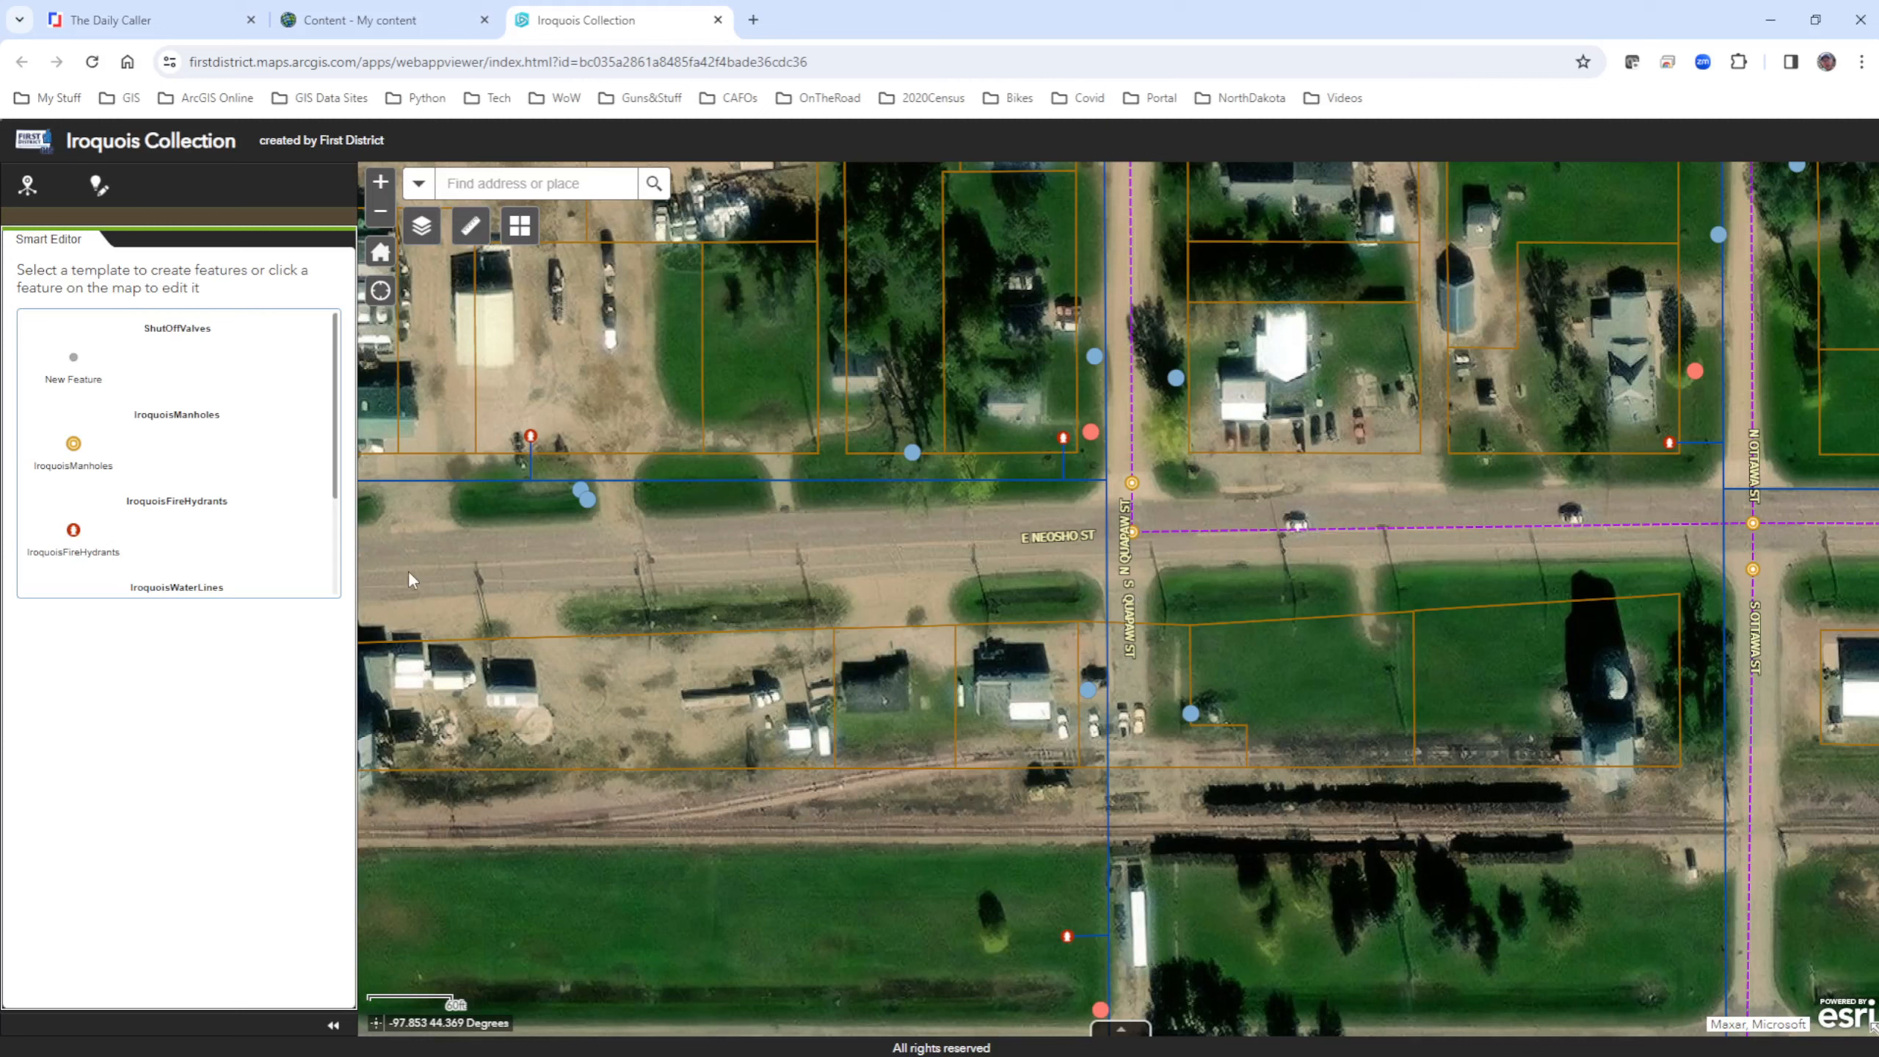
pyautogui.scroll(-2, 69, 561)
pyautogui.click(69, 560)
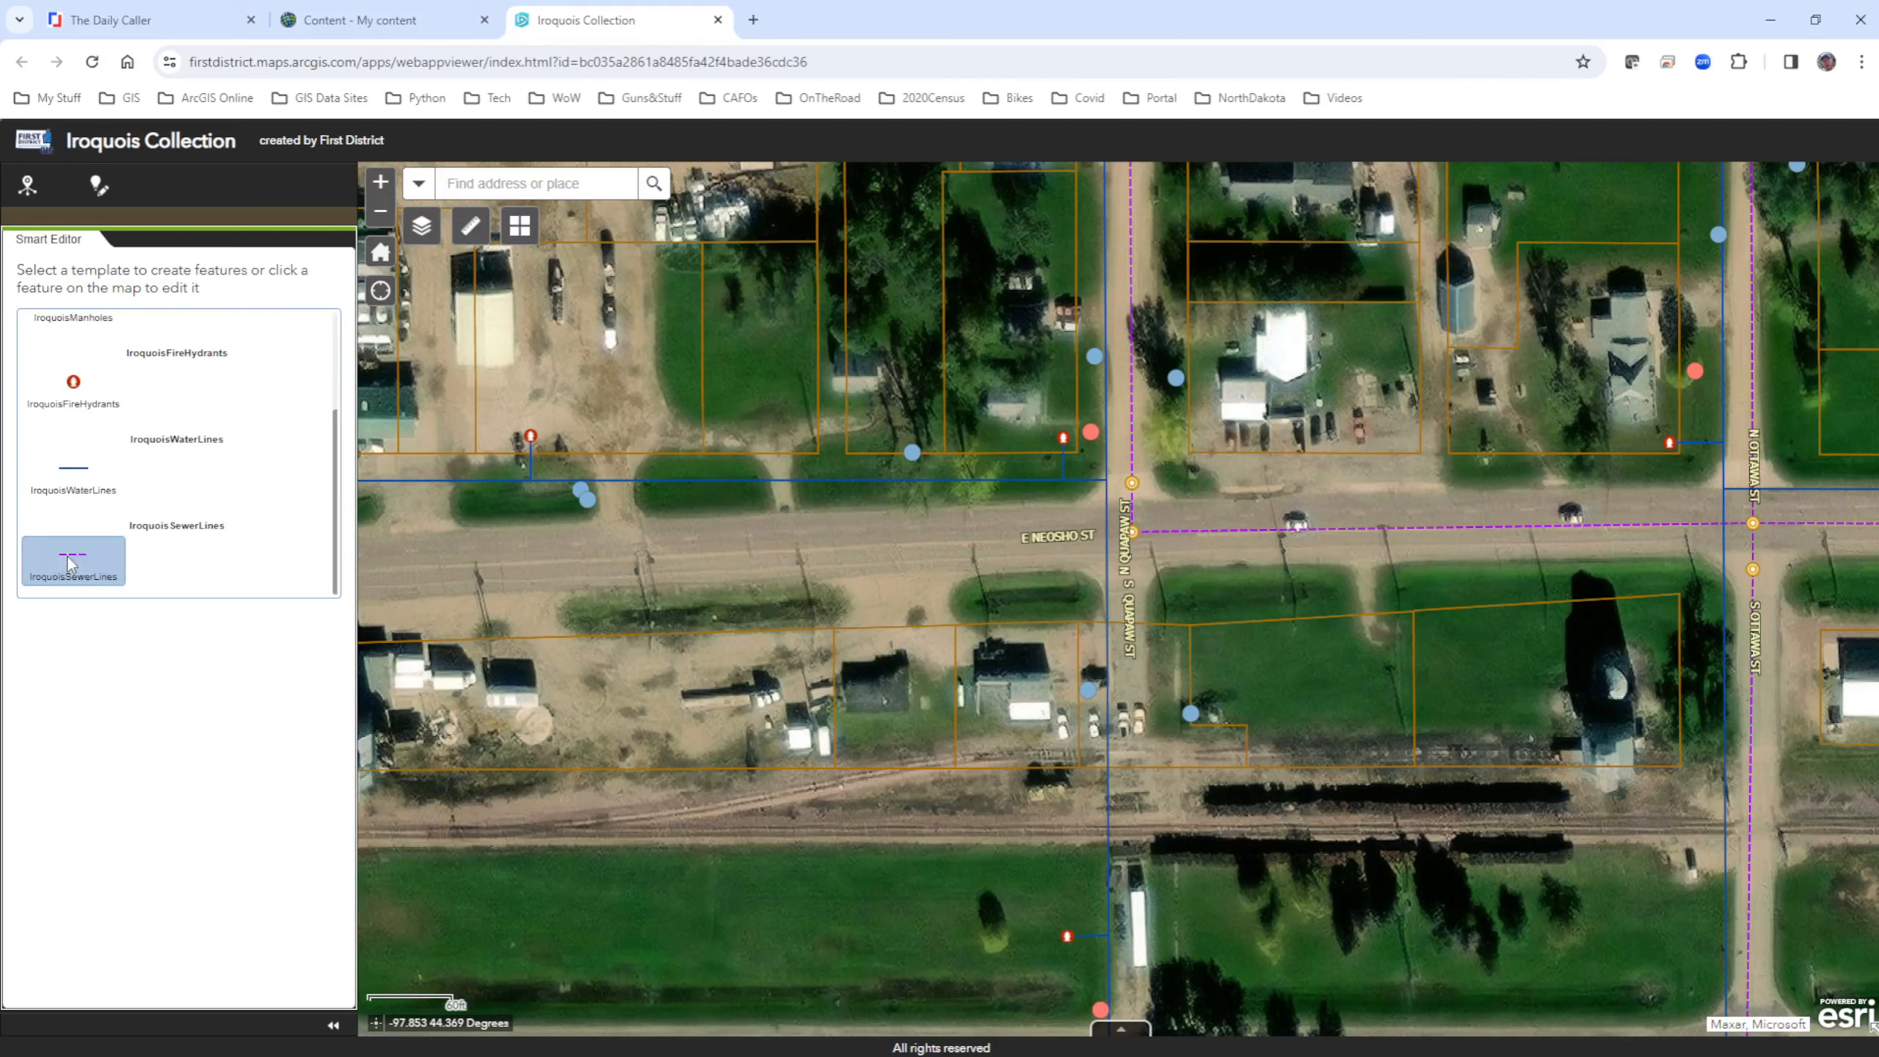
pyautogui.click(1227, 530)
pyautogui.click(1267, 580)
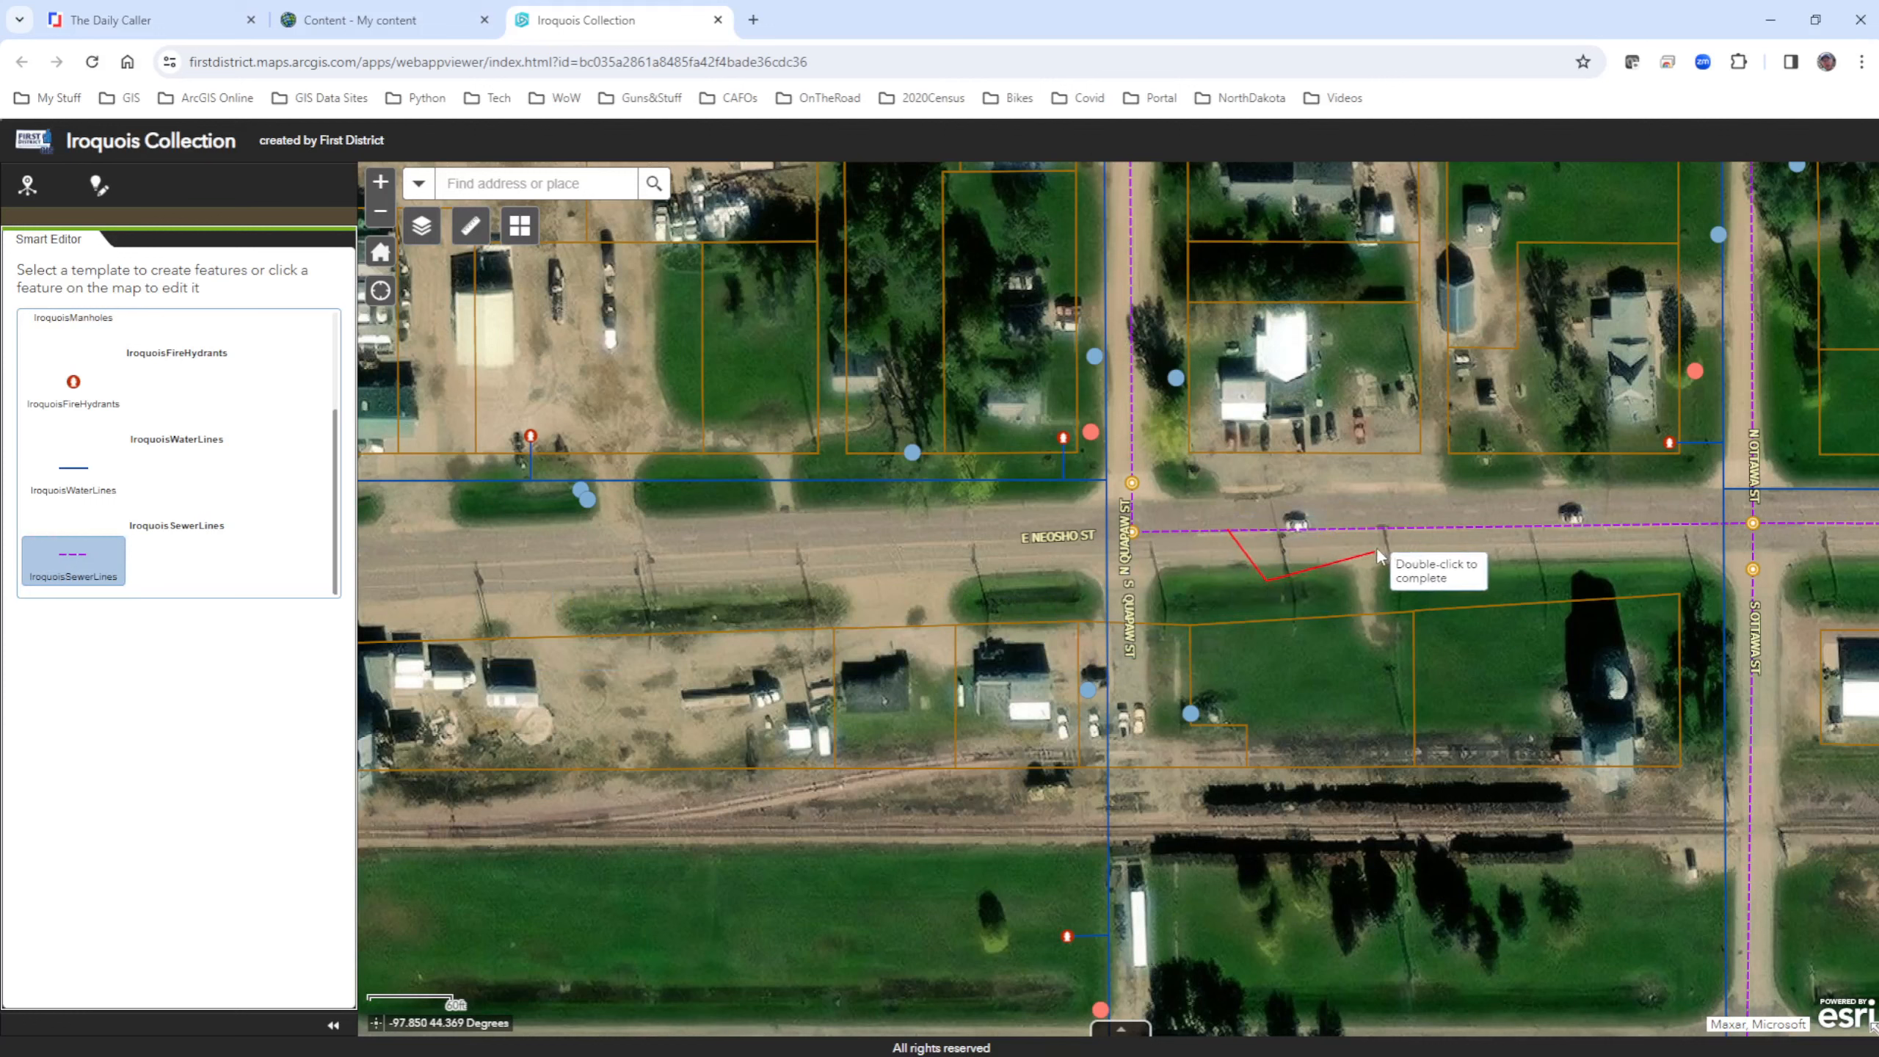
pyautogui.doubleClick(1383, 531)
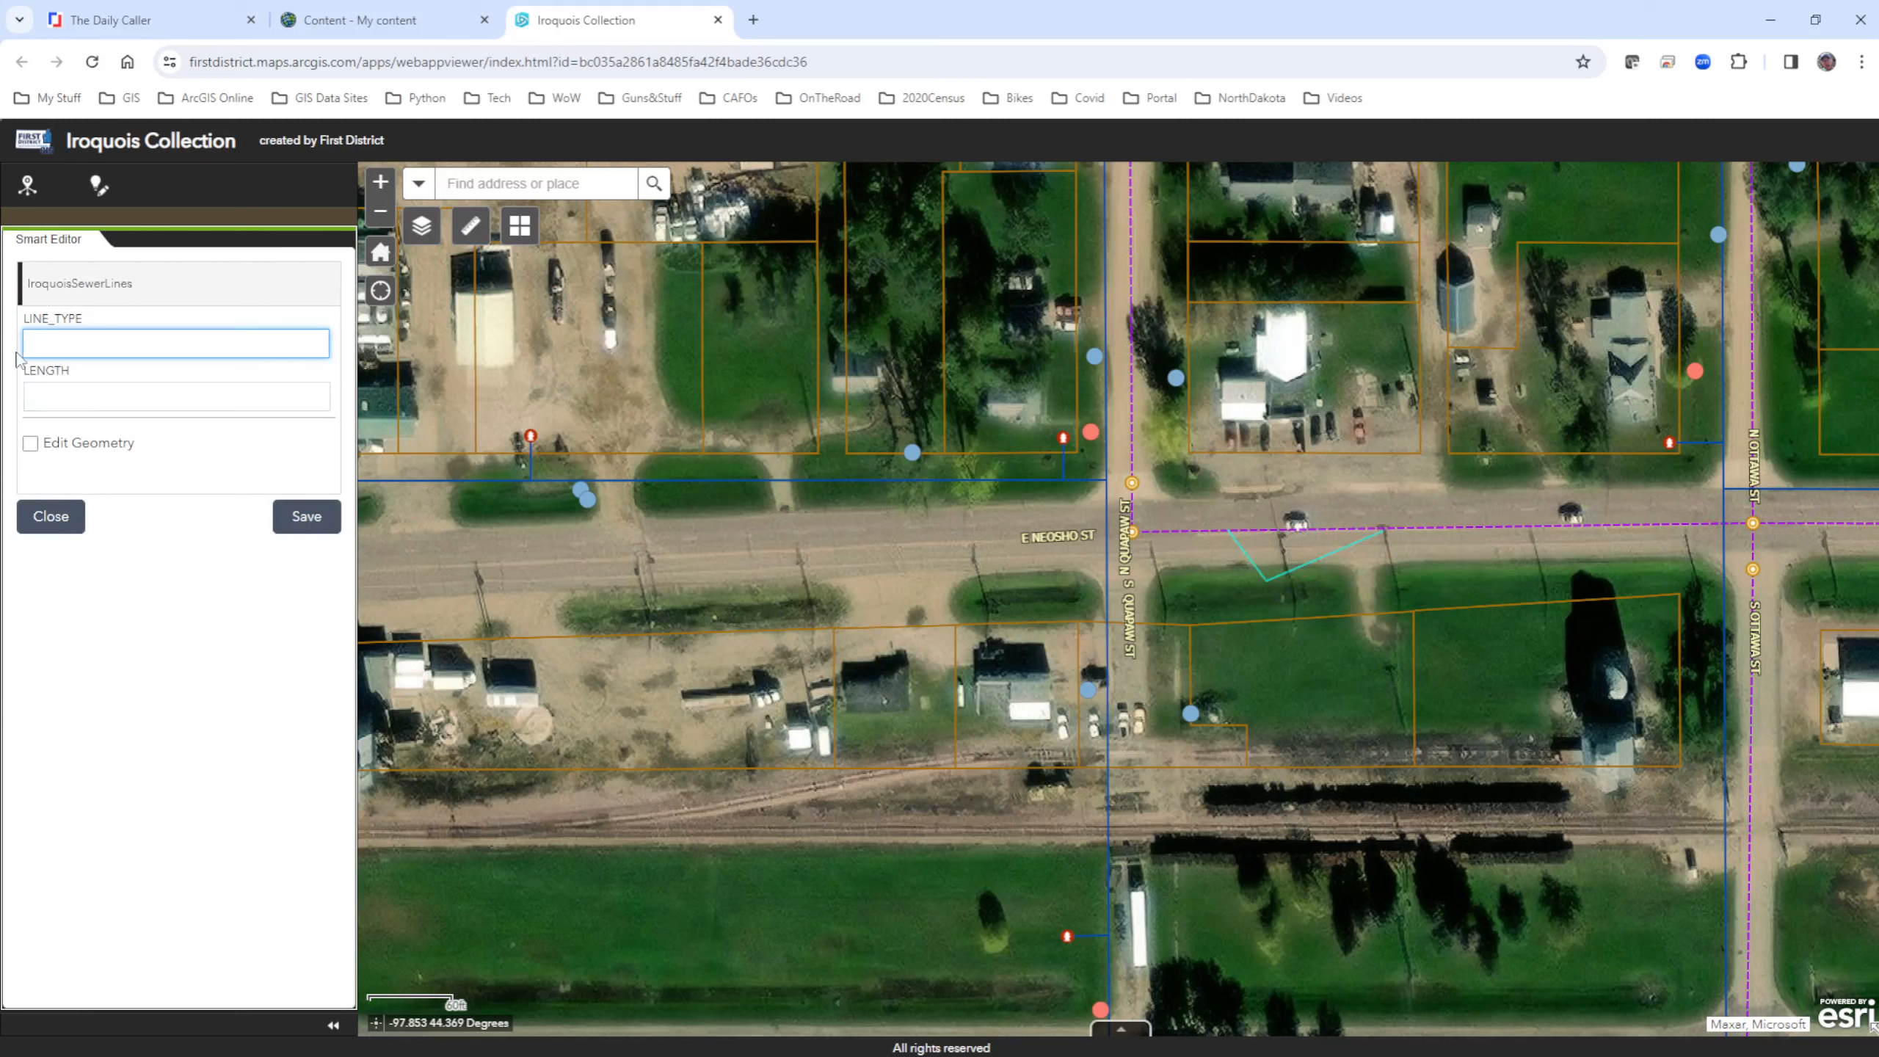
# Step: Set the new sewer line's LINE_TYPE to CLAY, enter 20 FT as its length, and save the feature
pyautogui.write('CLAY')
pyautogui.press('Tab')
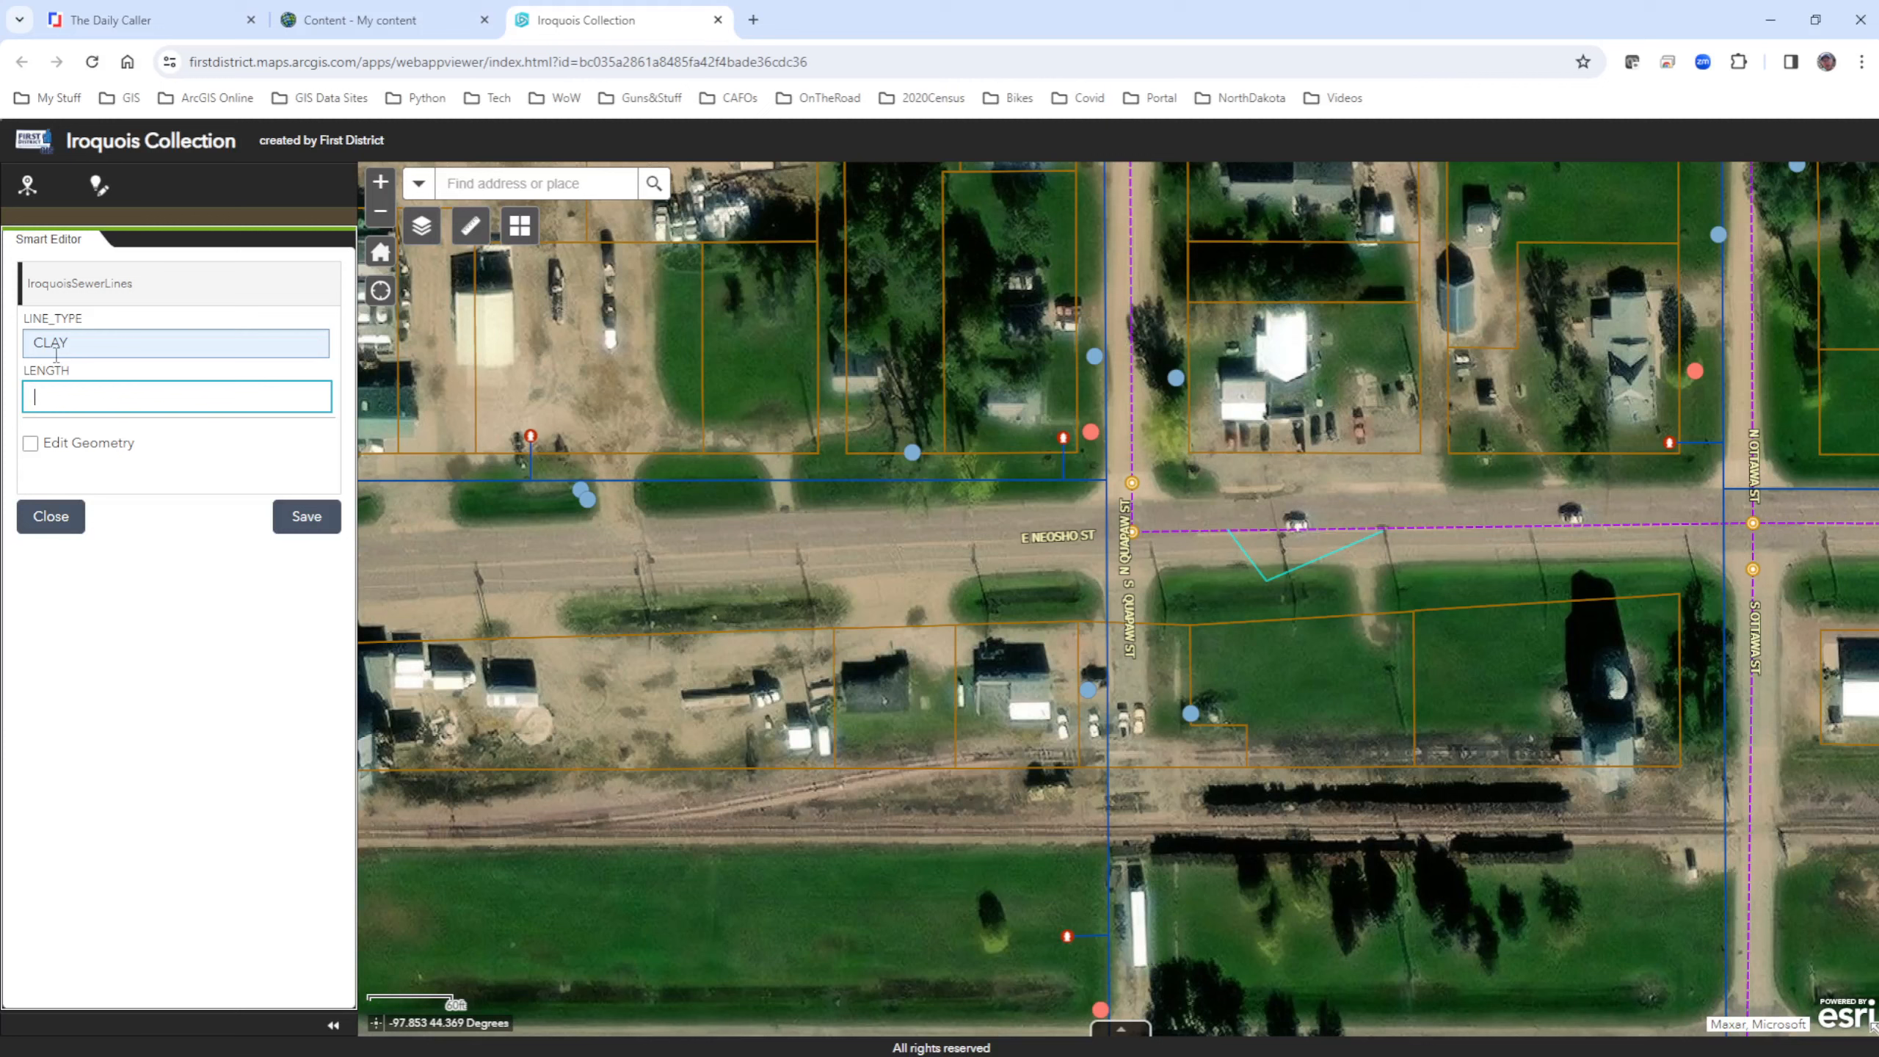
pyautogui.write('20 FT')
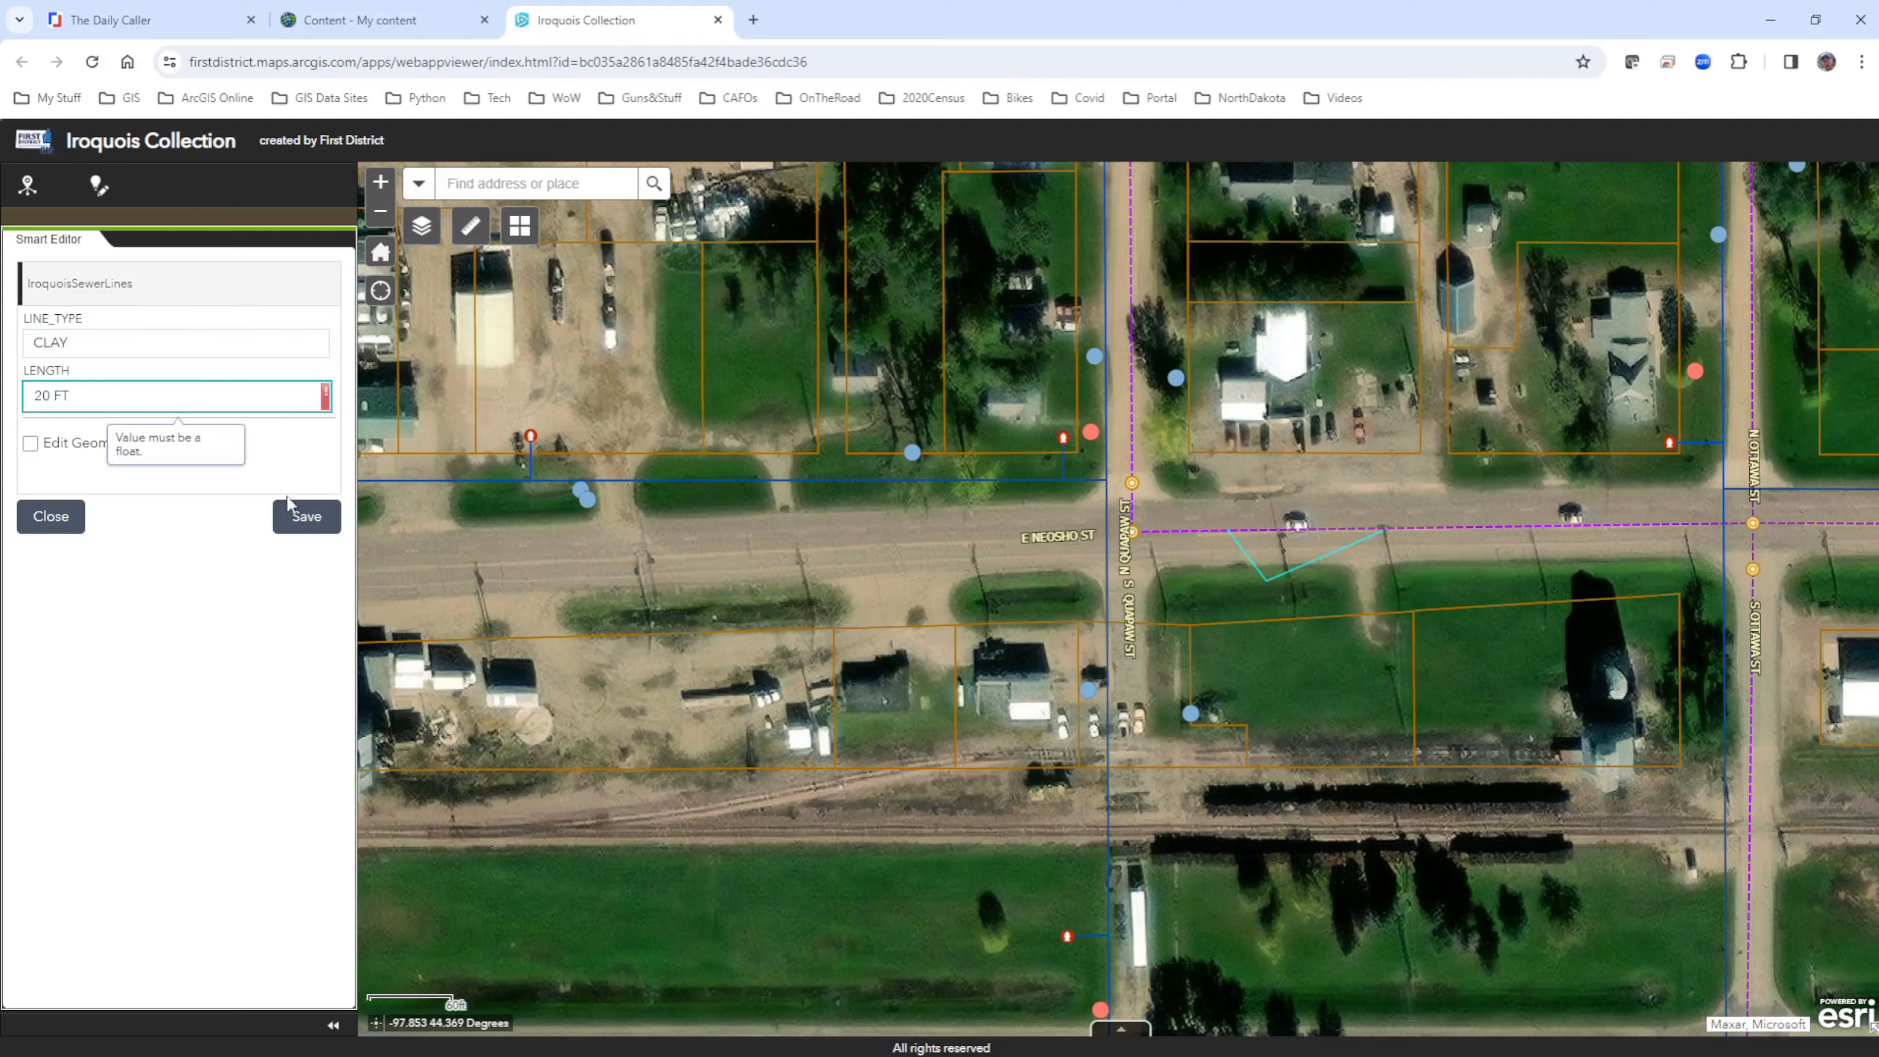
pyautogui.click(306, 516)
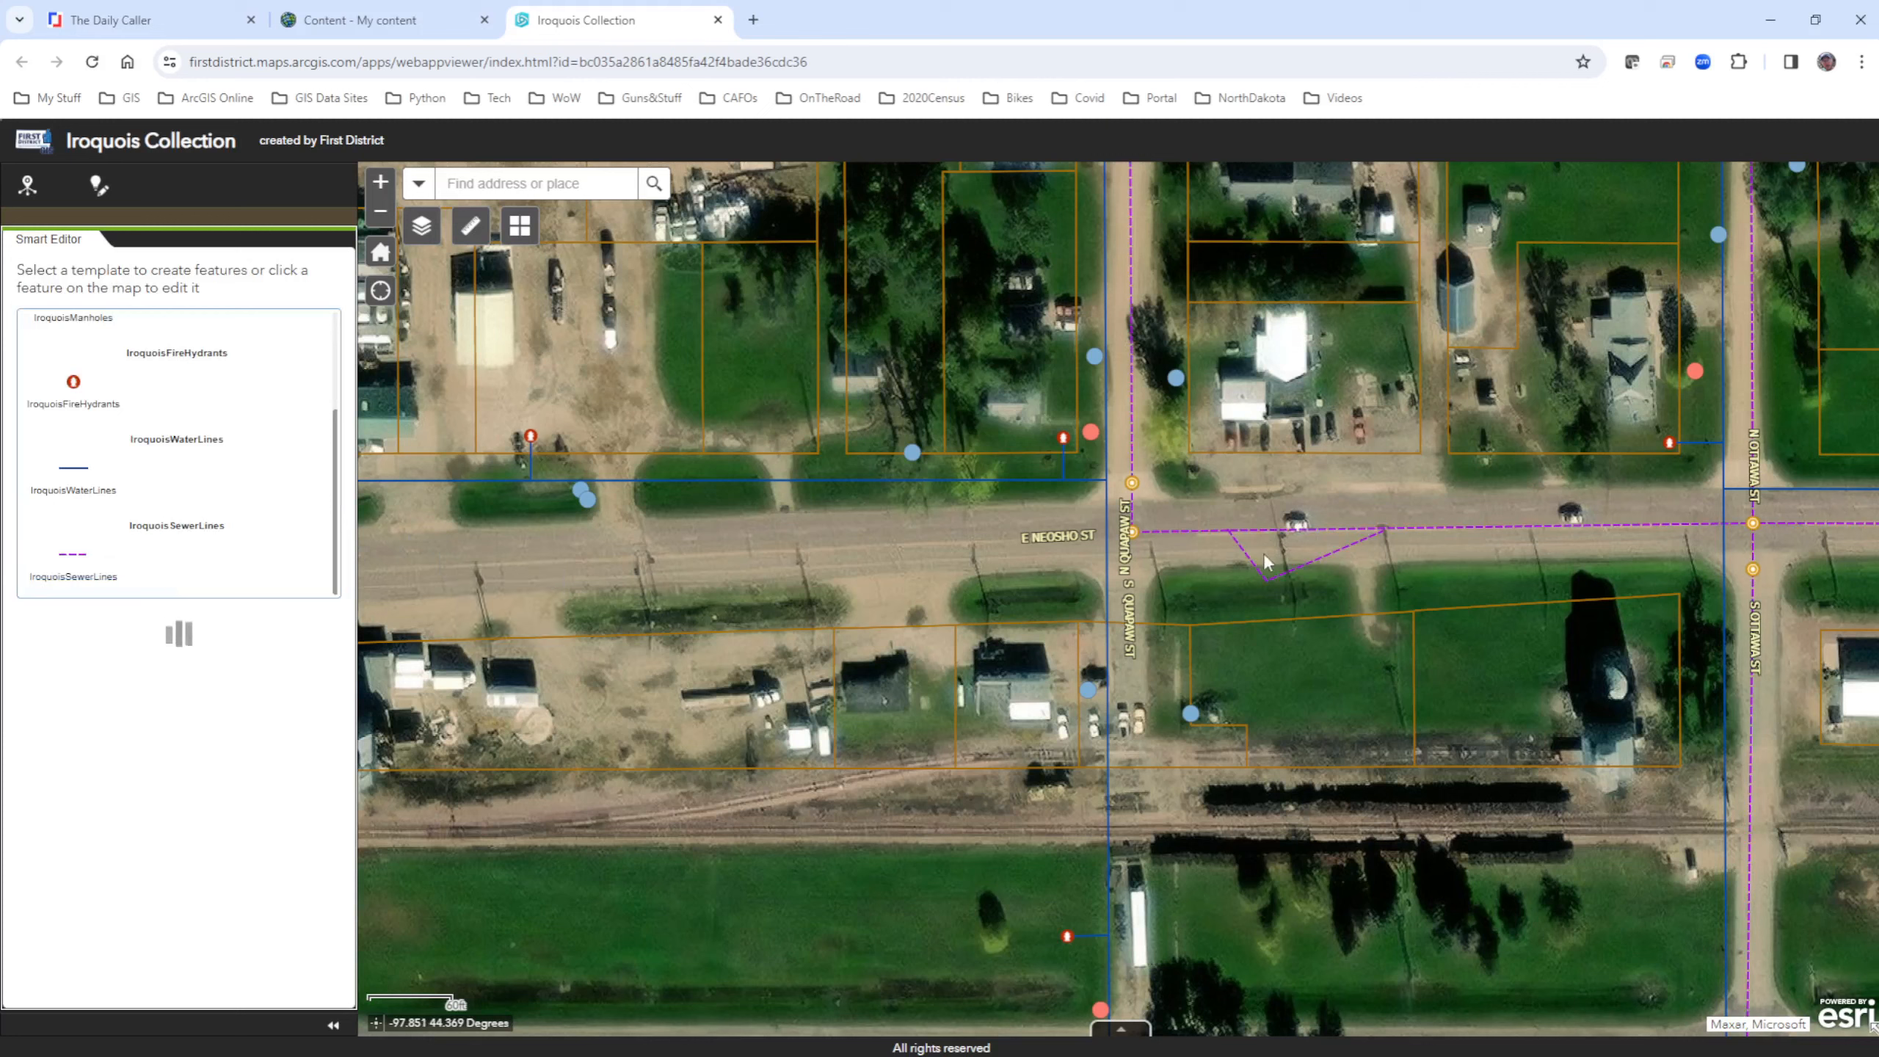
# Step: Select the V-shaped sewer line south of E Neosho St and delete it
pyautogui.click(1255, 575)
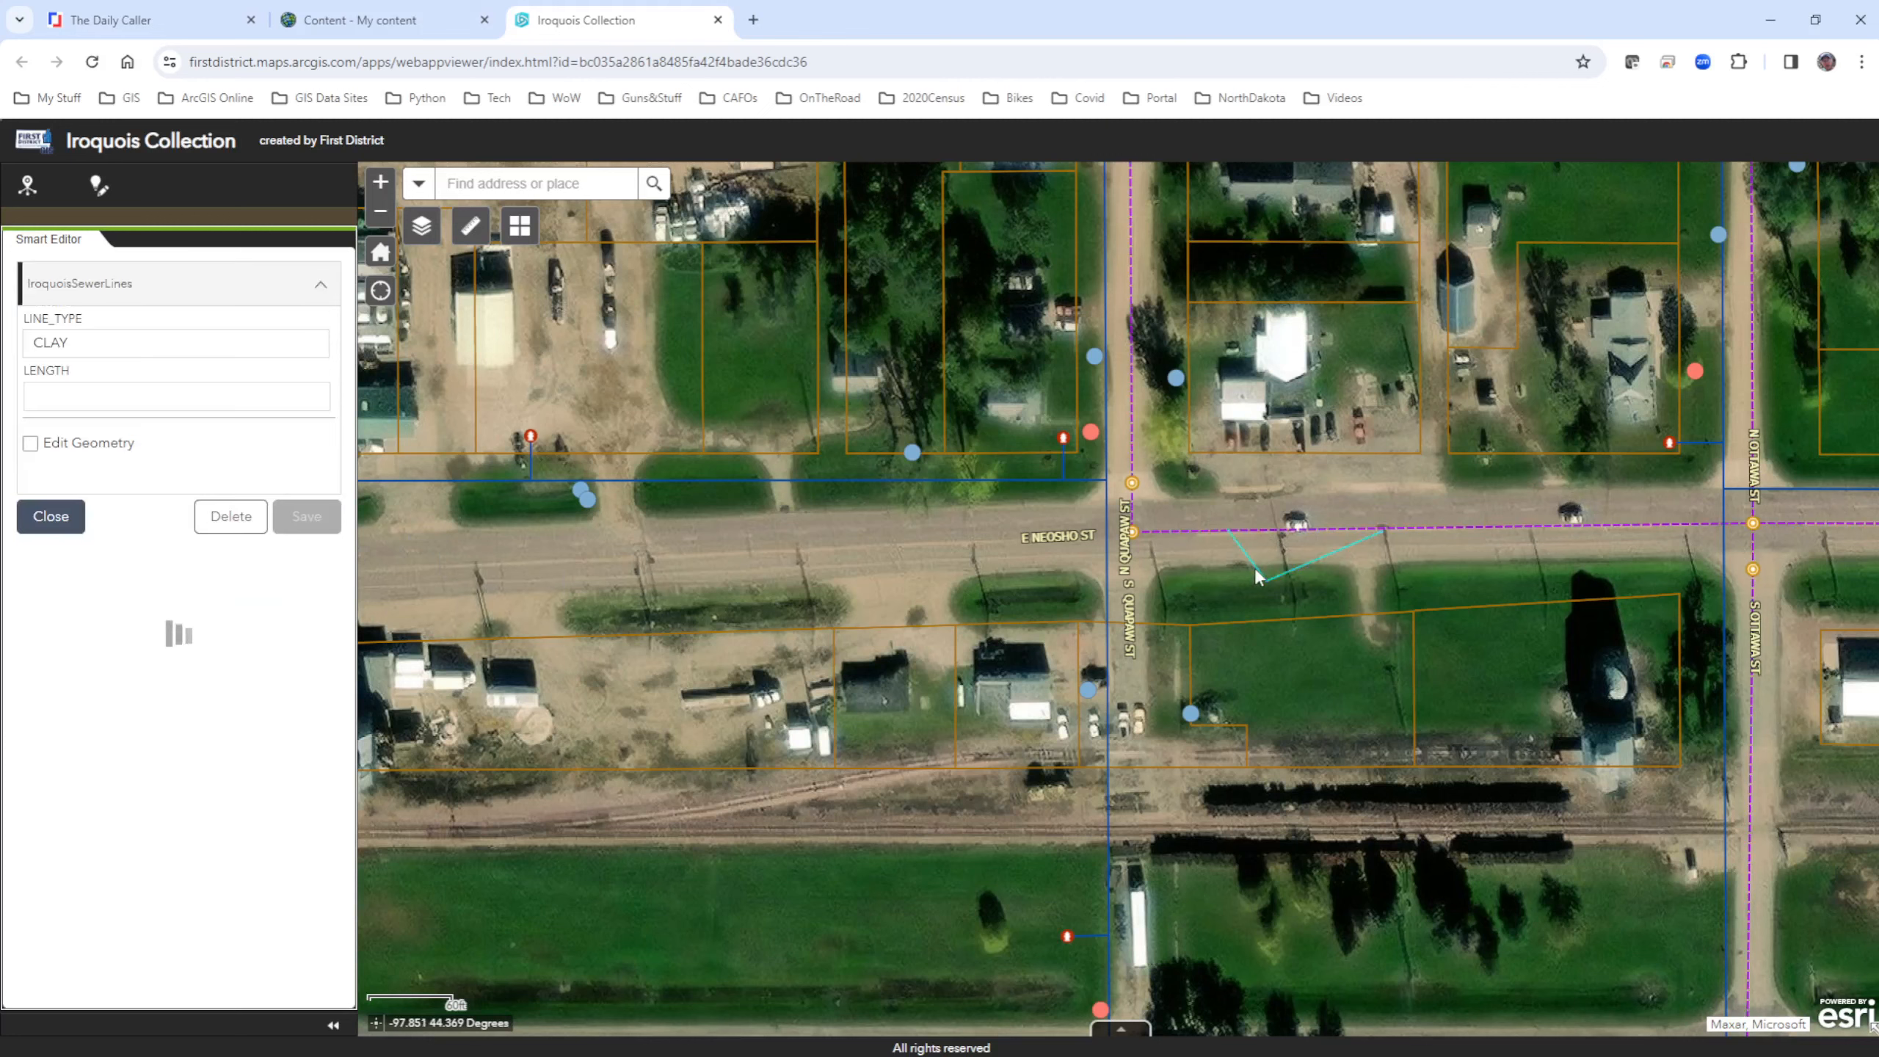
pyautogui.click(236, 518)
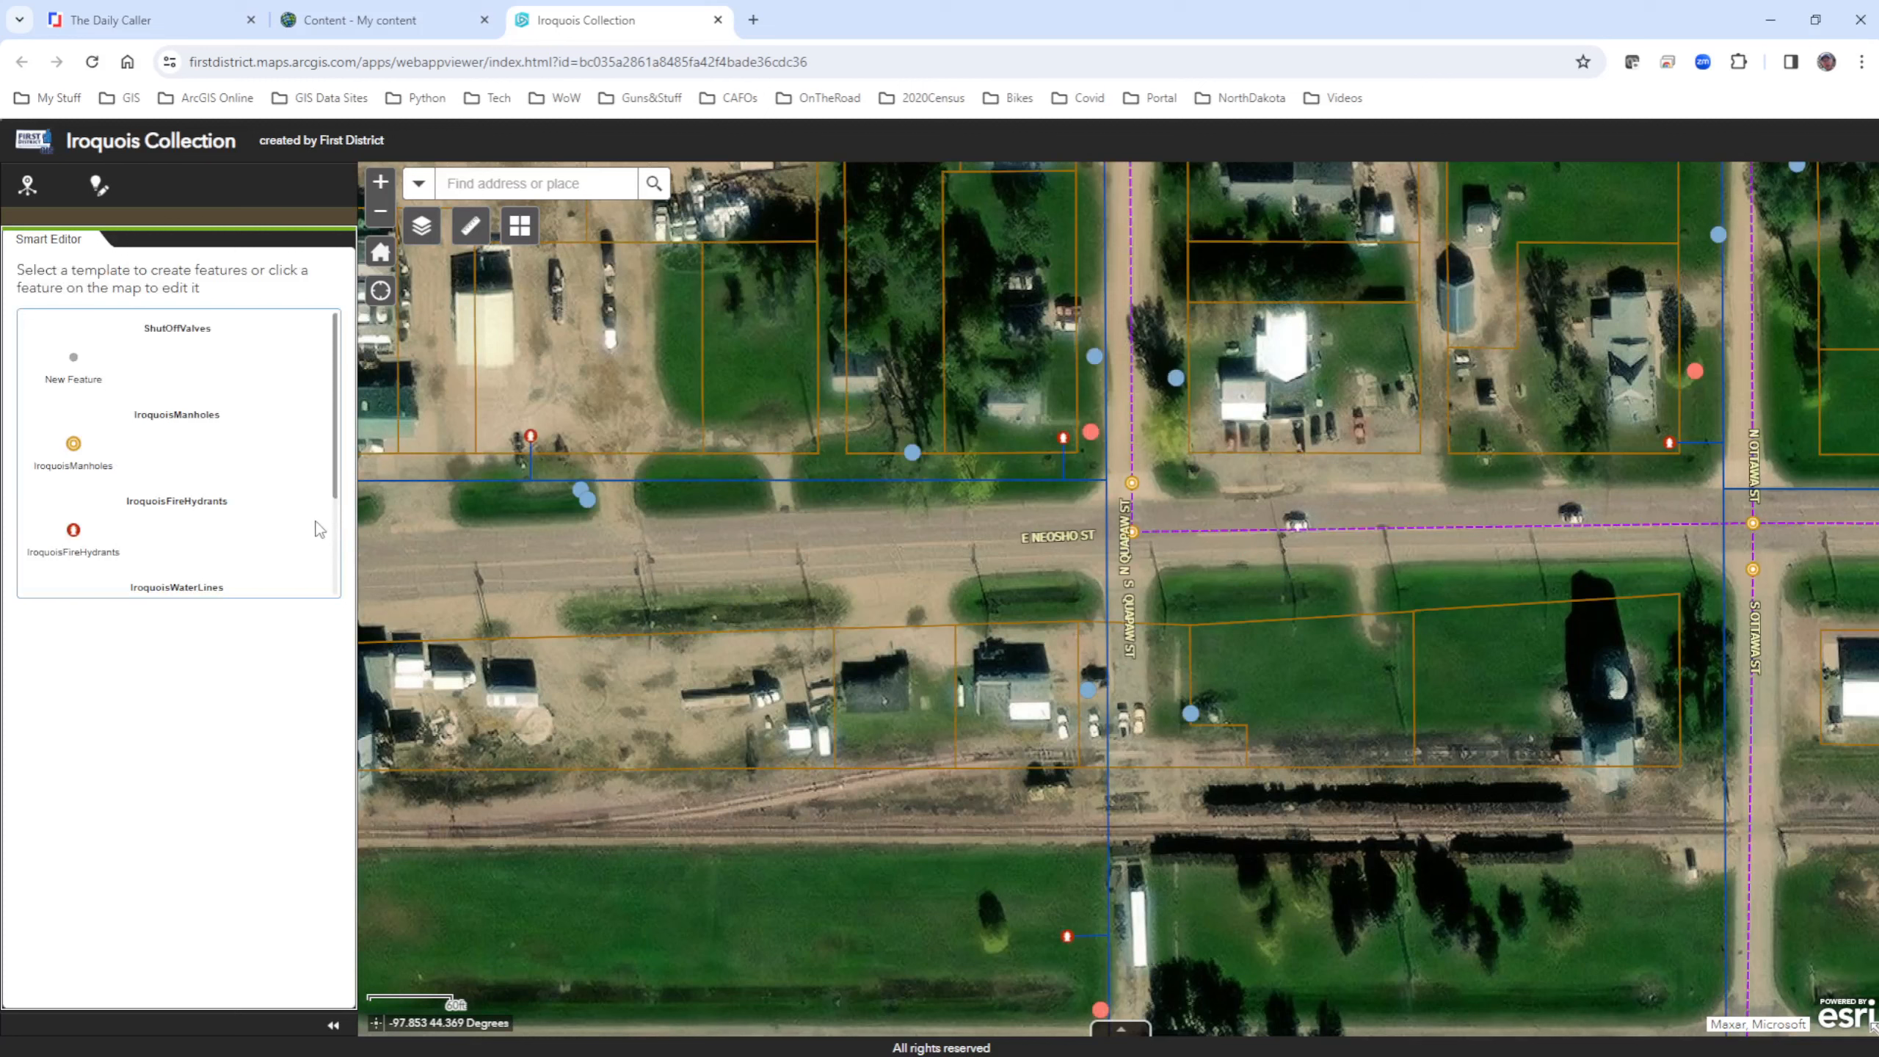